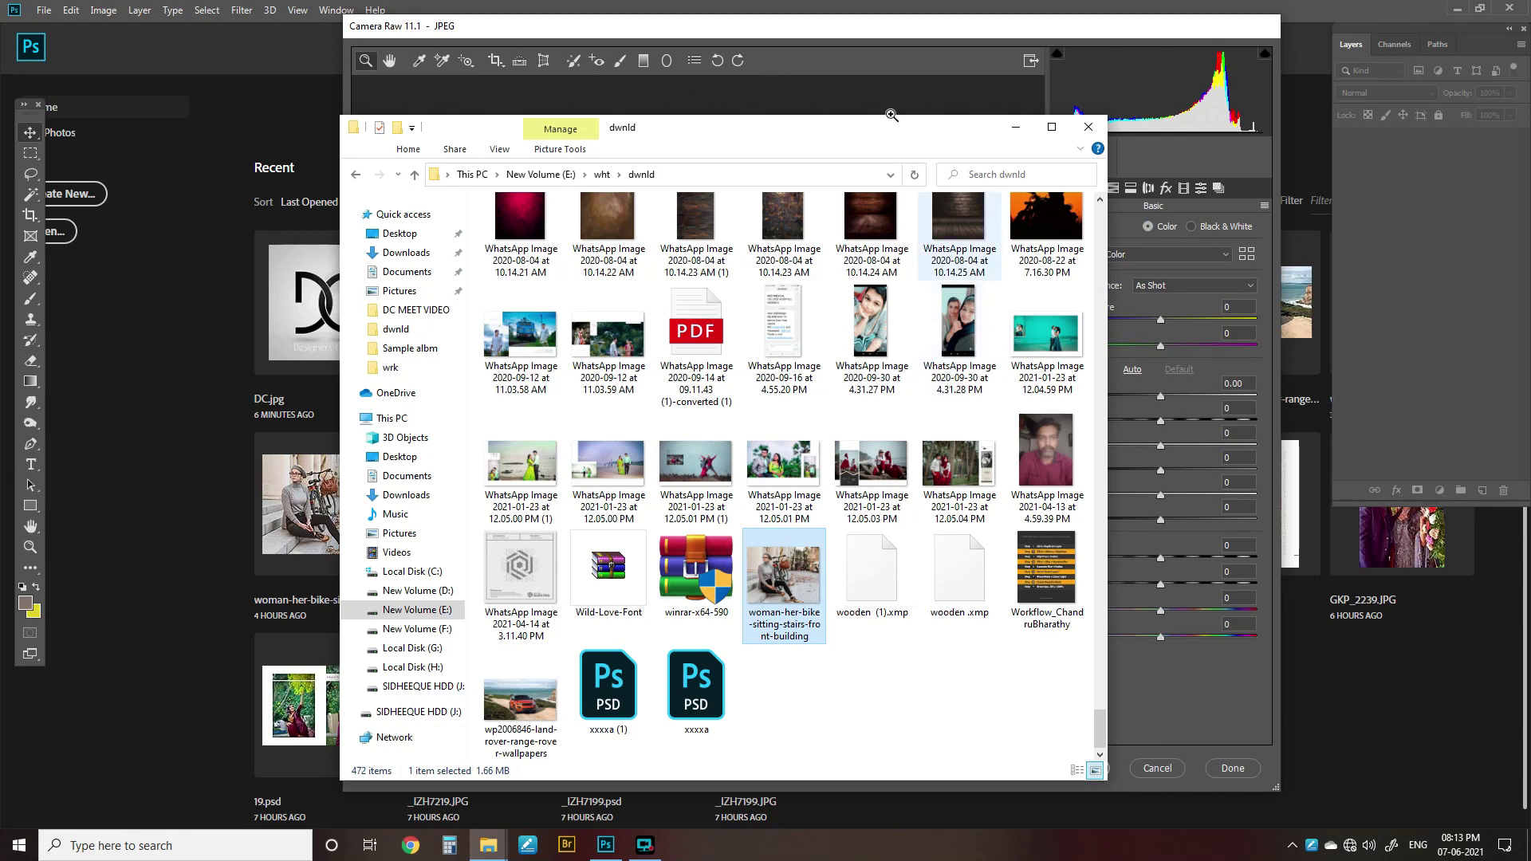
Open woman-her-bike-sitting-stairs-front-building.jpg from Camera Raw without adjustments and move its document window toward the middle of the workspace
left_click(887, 31)
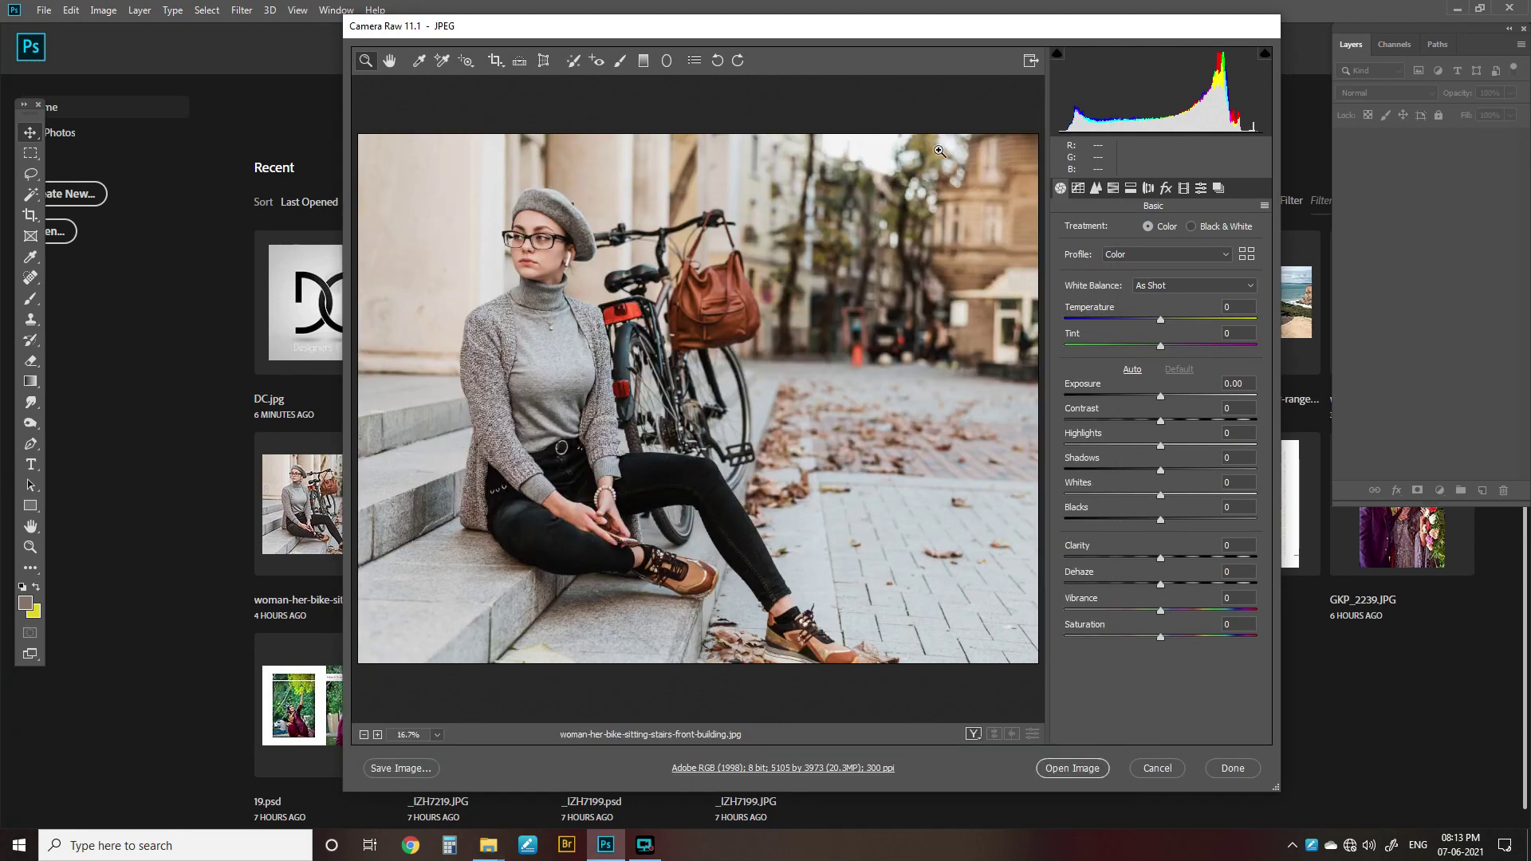
left_click(1073, 769)
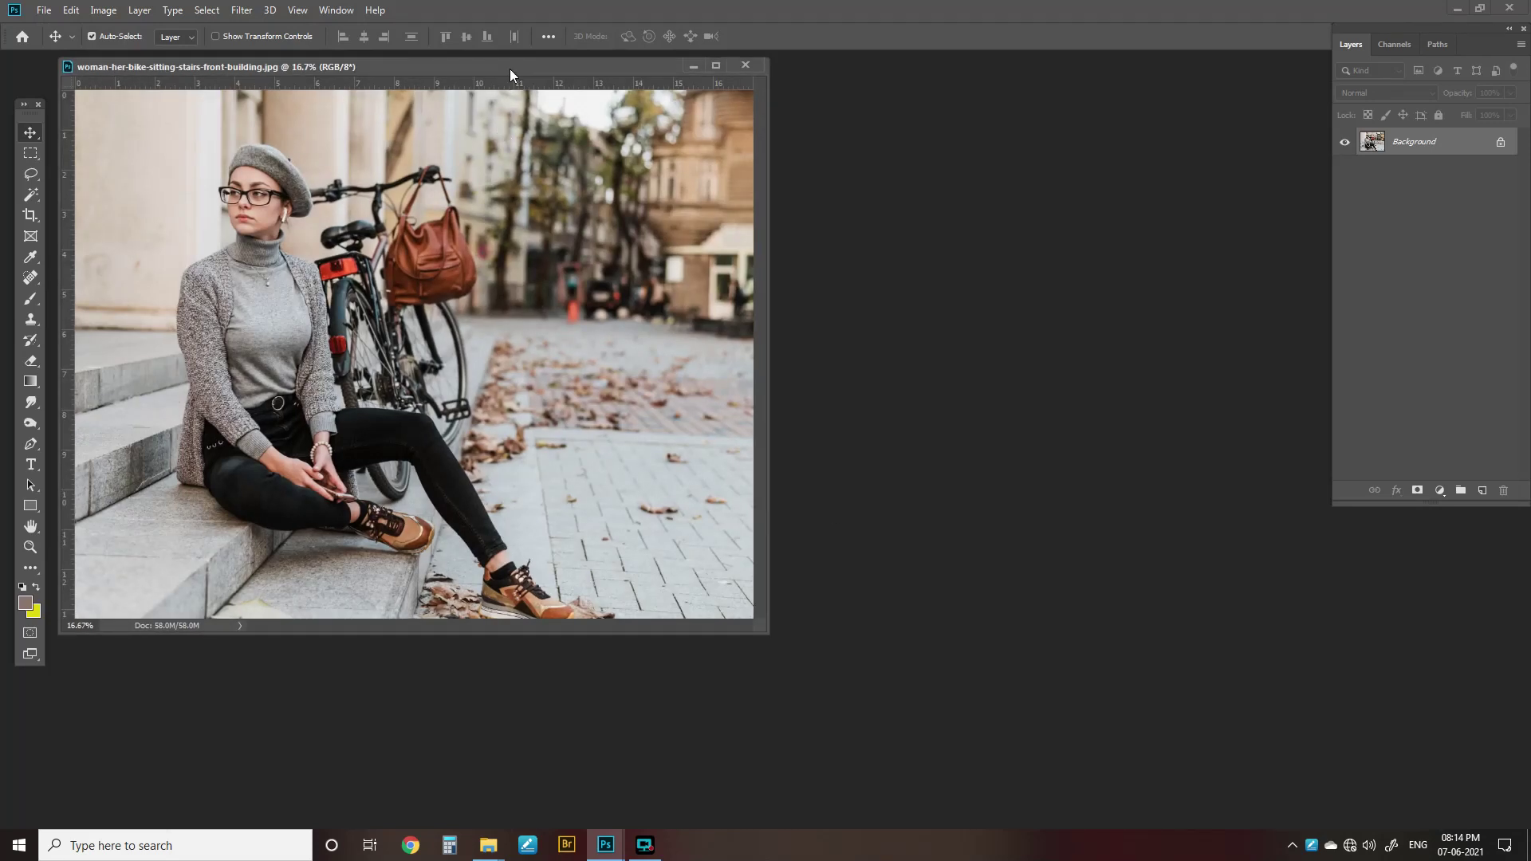
left_click_drag(510, 69, 685, 79)
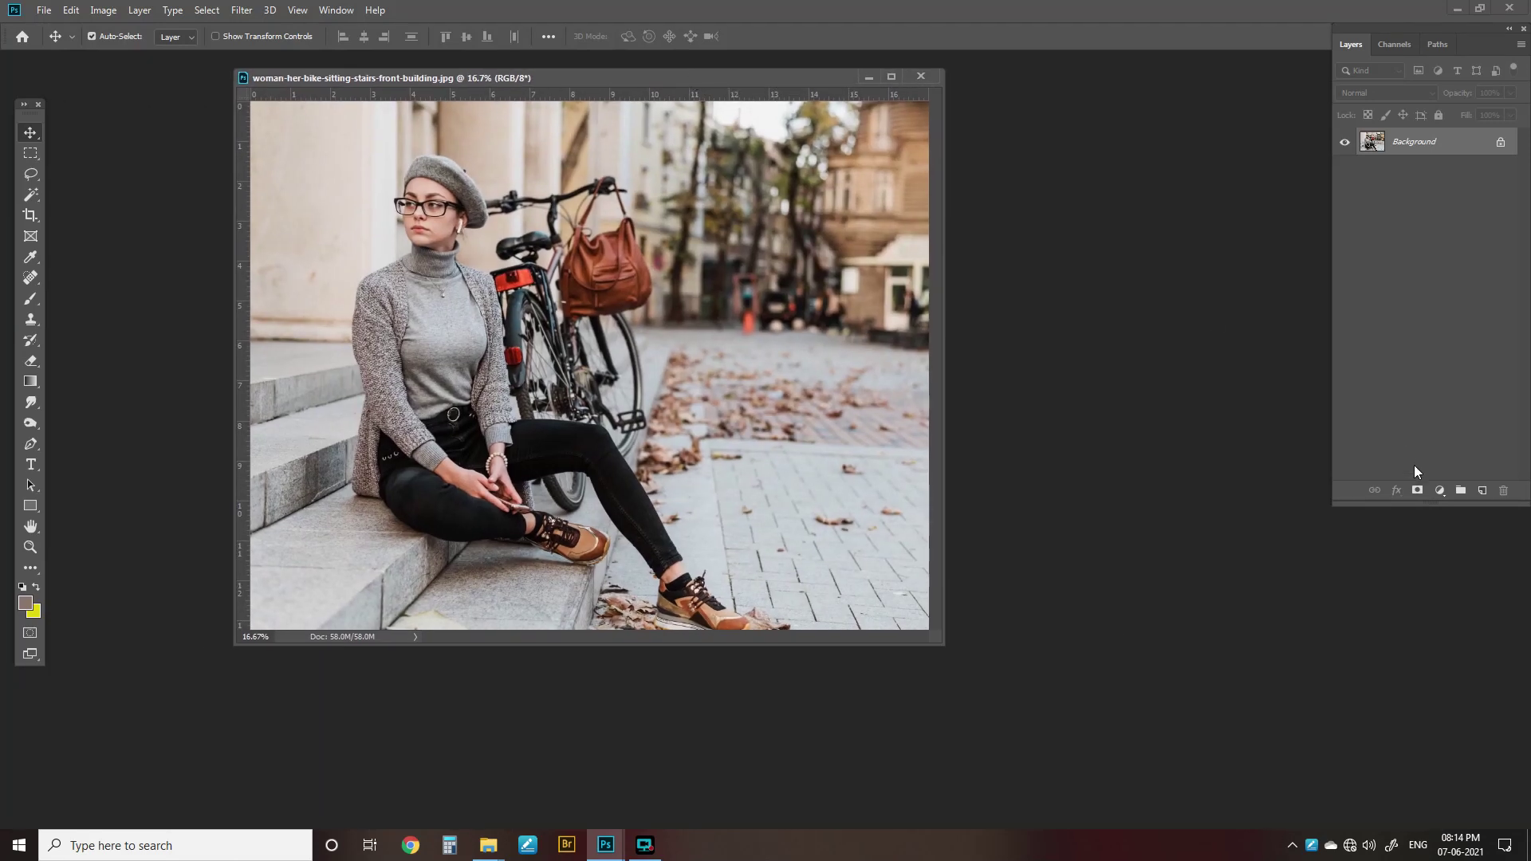
Add a Hue/Saturation adjustment layer and set the Yellows to hue -33 and saturation -80
left_click(1438, 491)
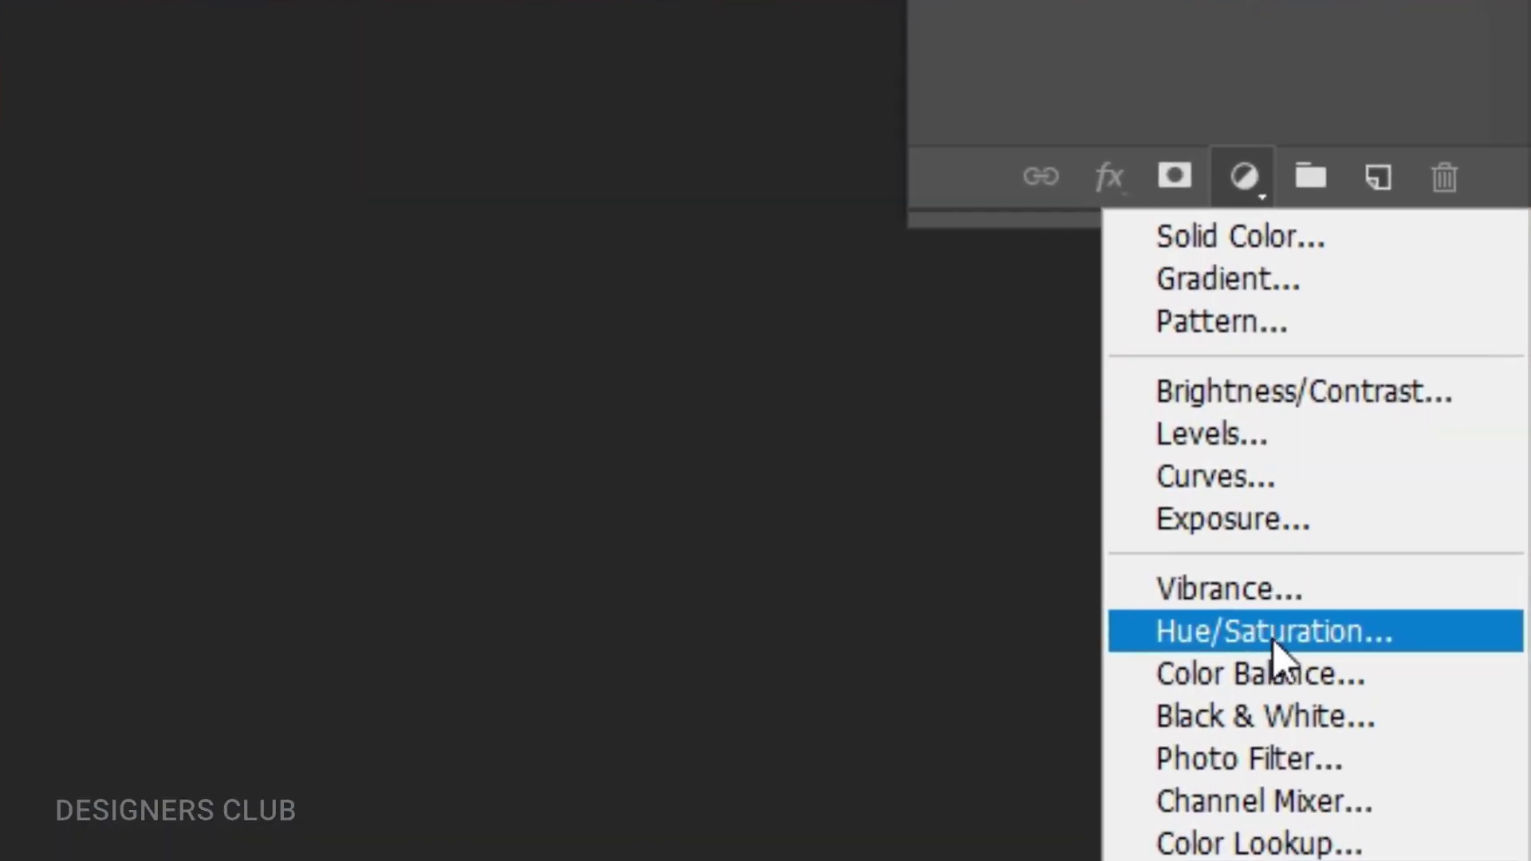
left_click(1260, 638)
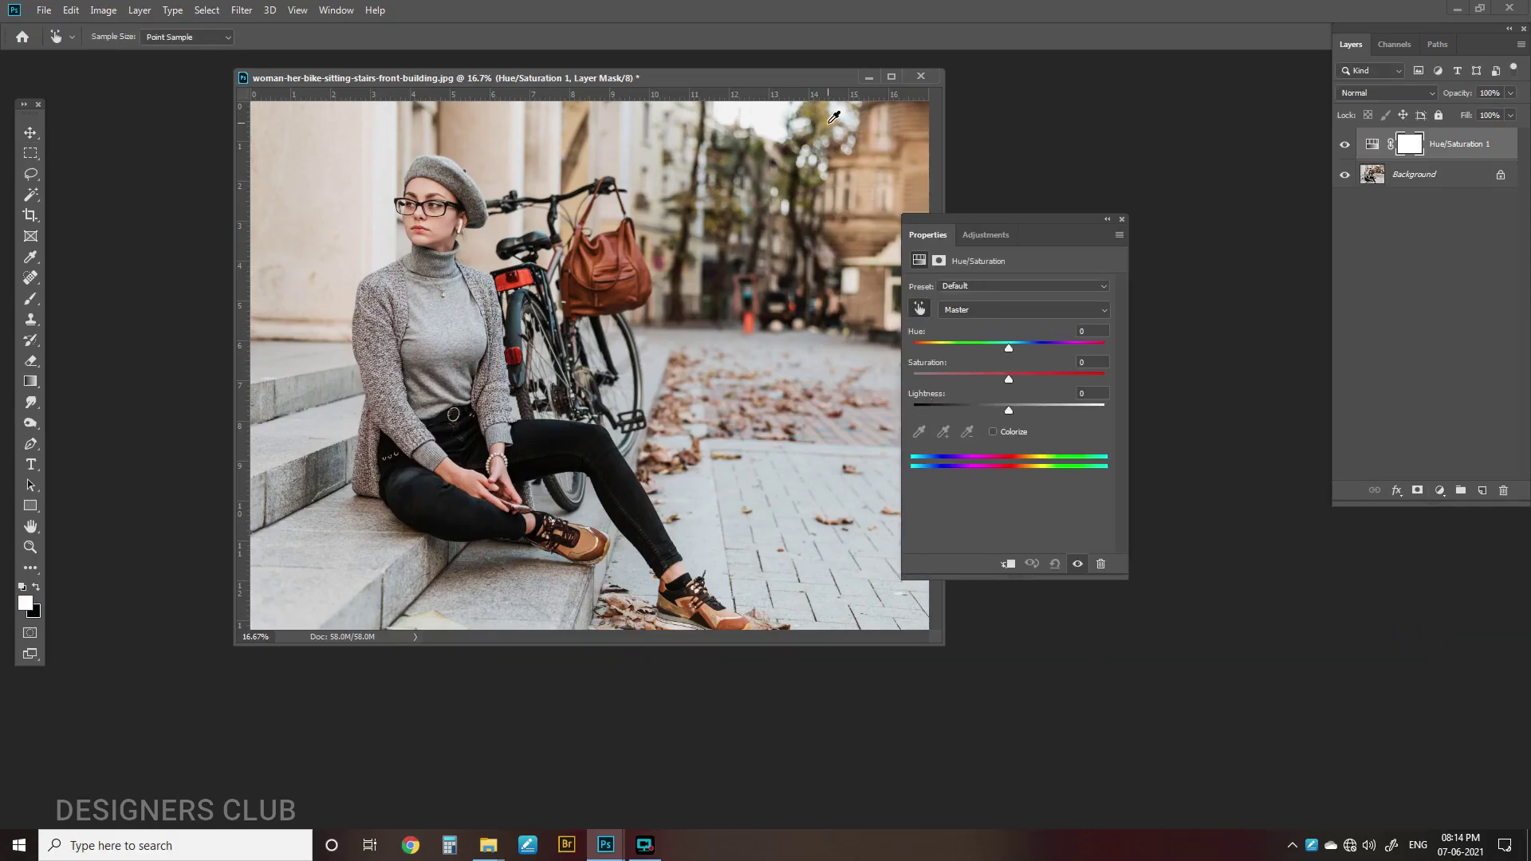
left_click(834, 118)
left_click_drag(1002, 354, 933, 382)
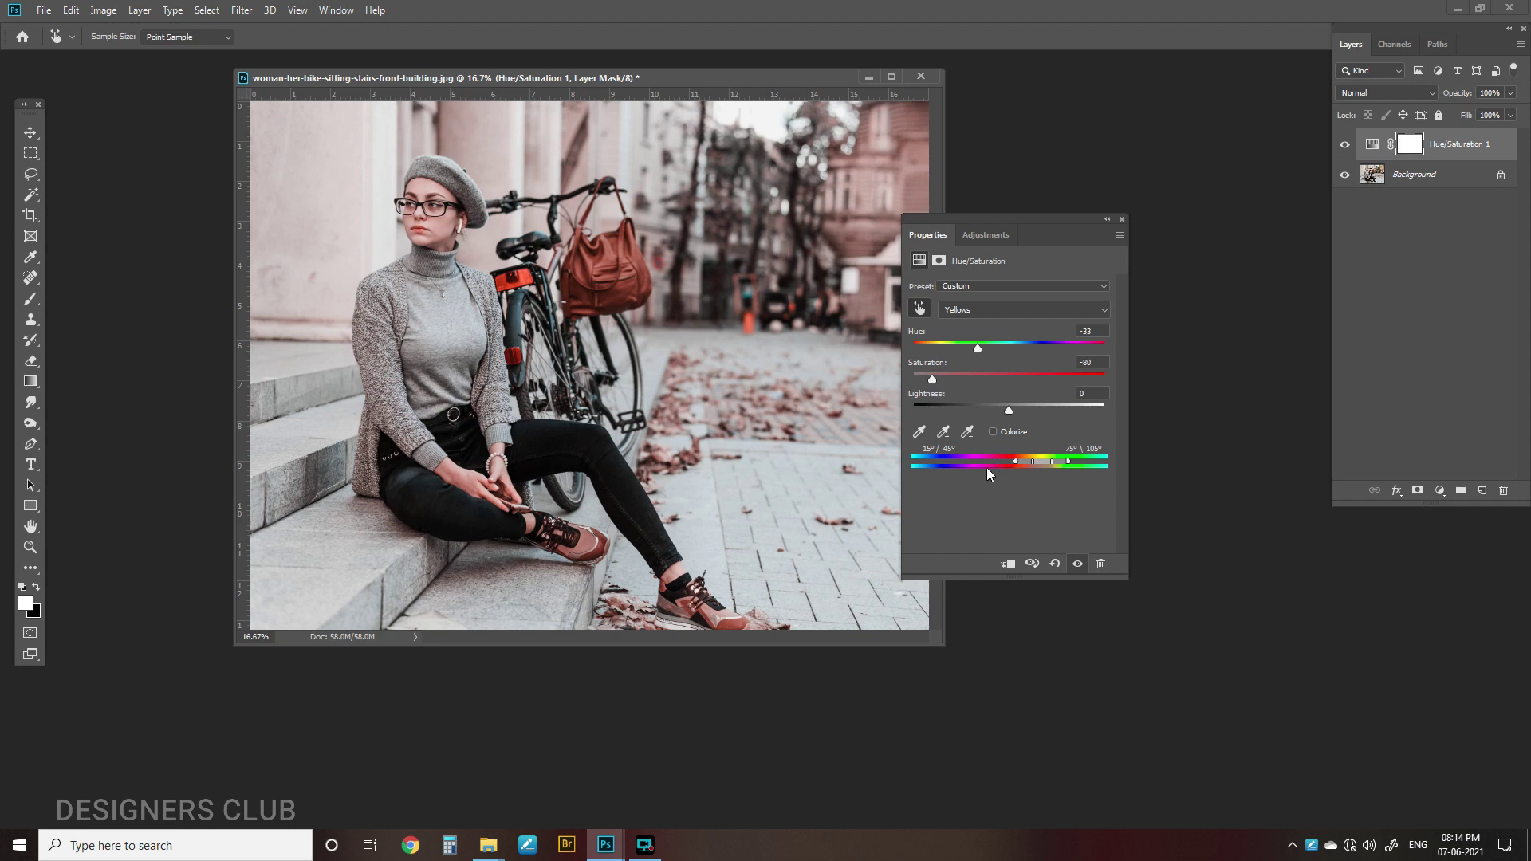
left_click(1121, 219)
Add a Gradient fill layer above the Hue/Saturation layer using the last preset, the dark-to-transparent gradient
left_click(1441, 492)
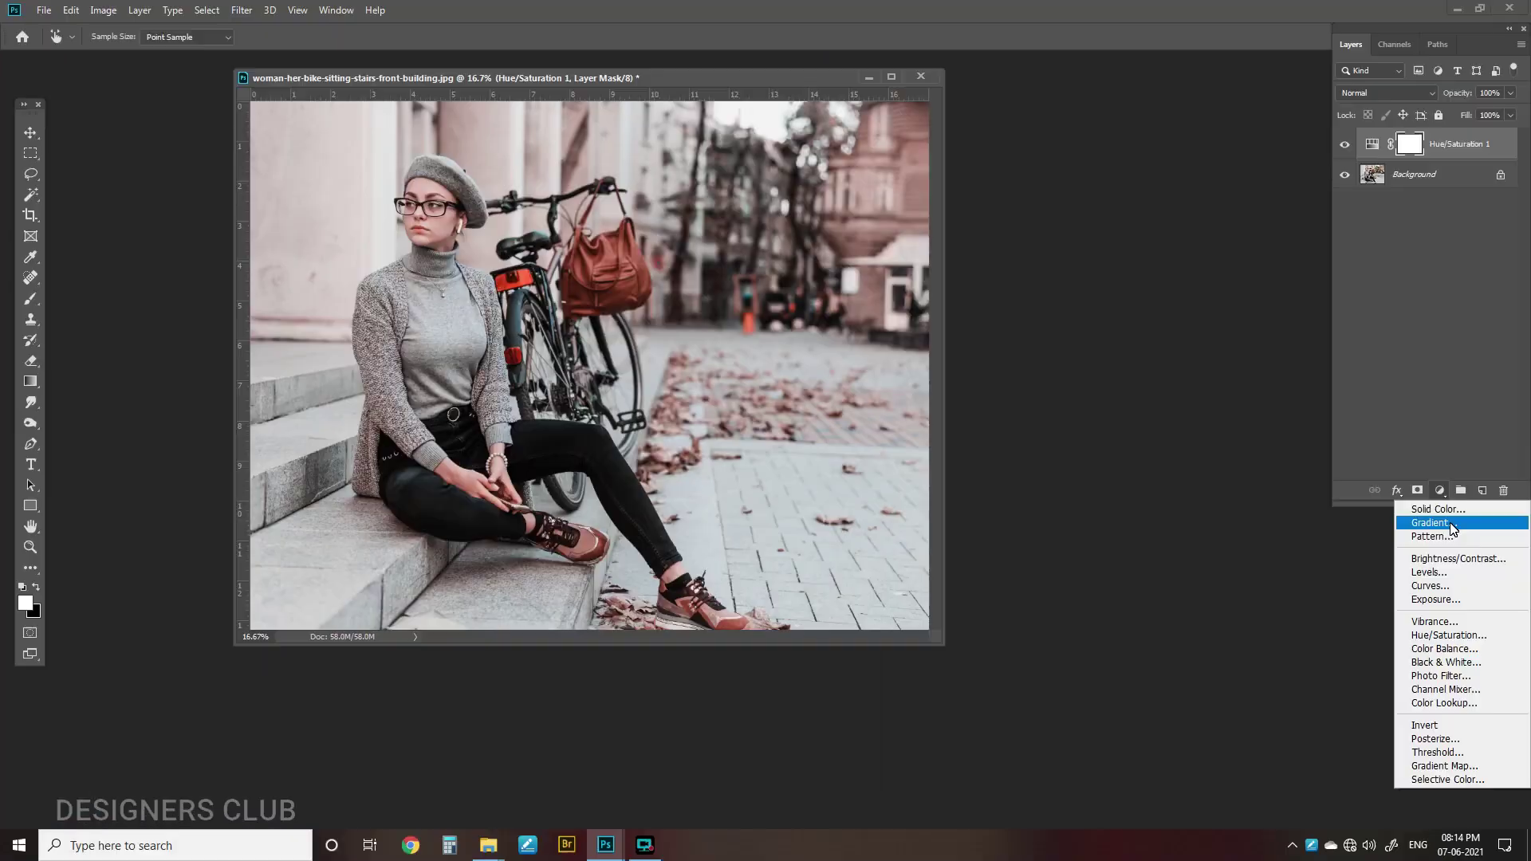
left_click(1432, 523)
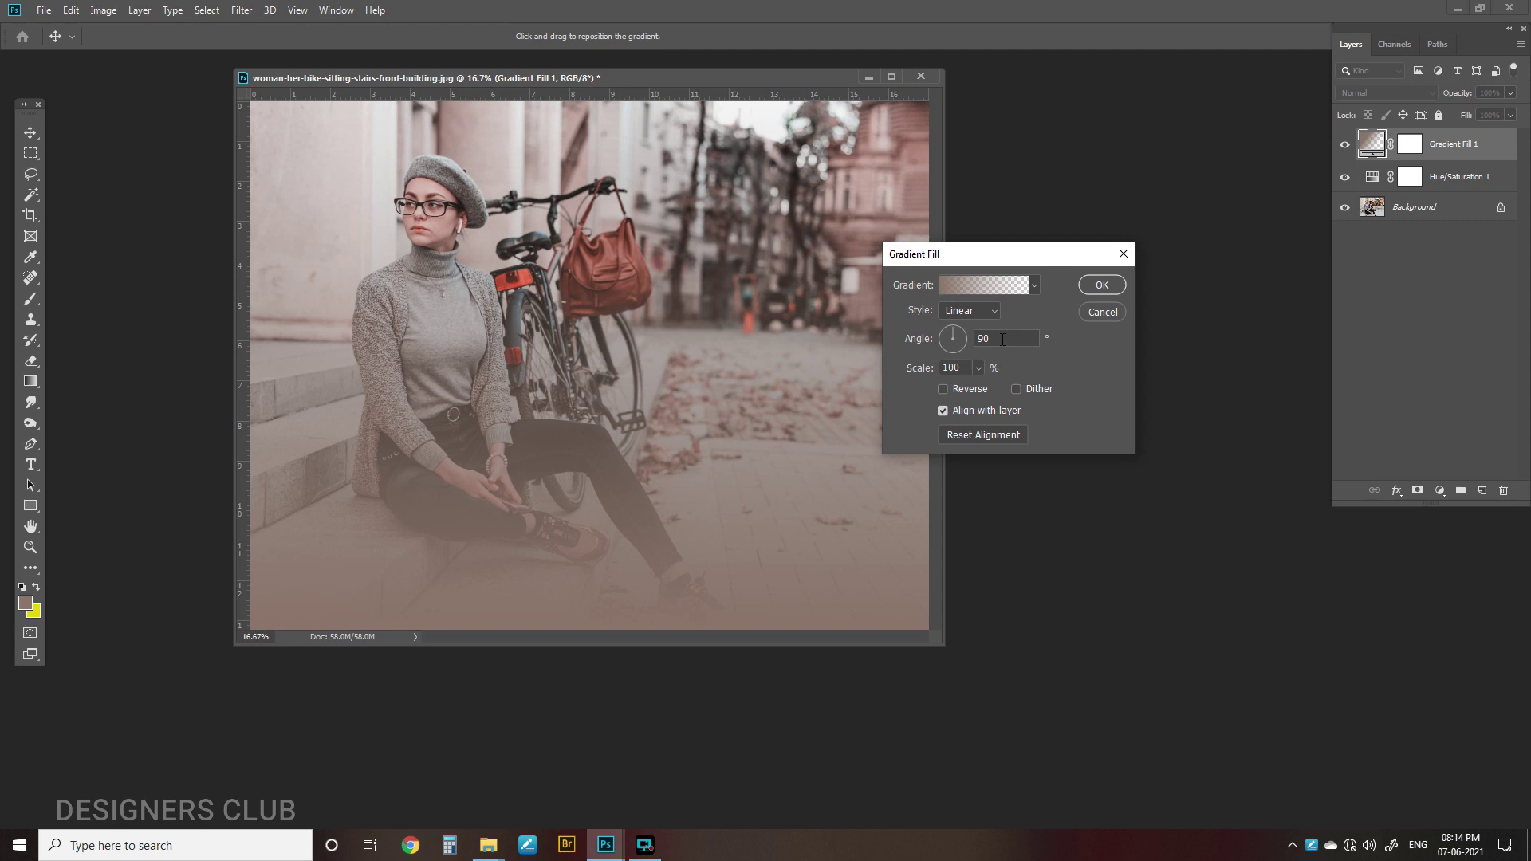
left_click(1034, 286)
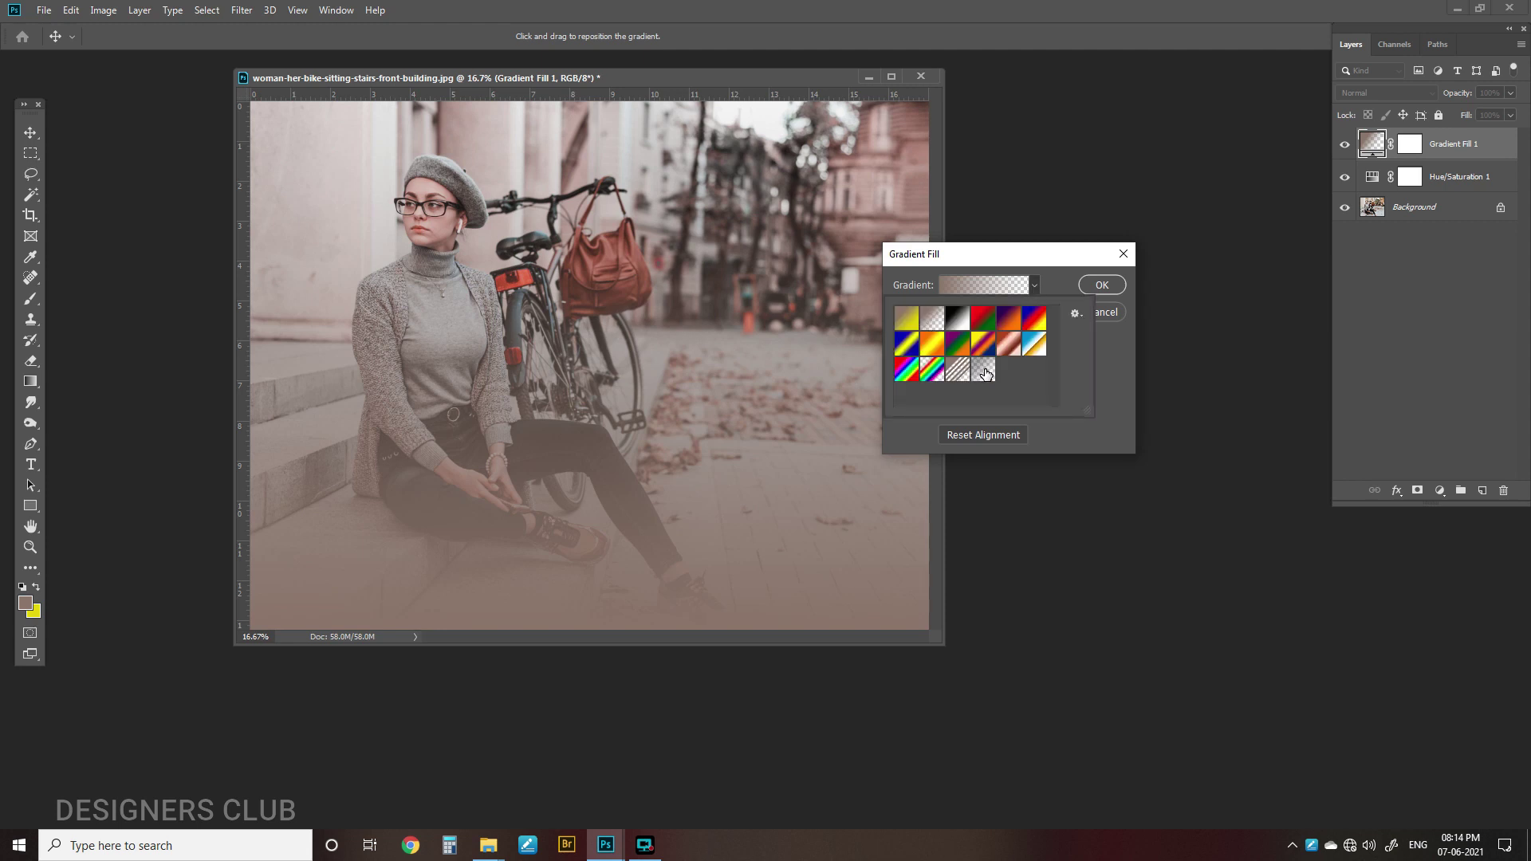
left_click(986, 371)
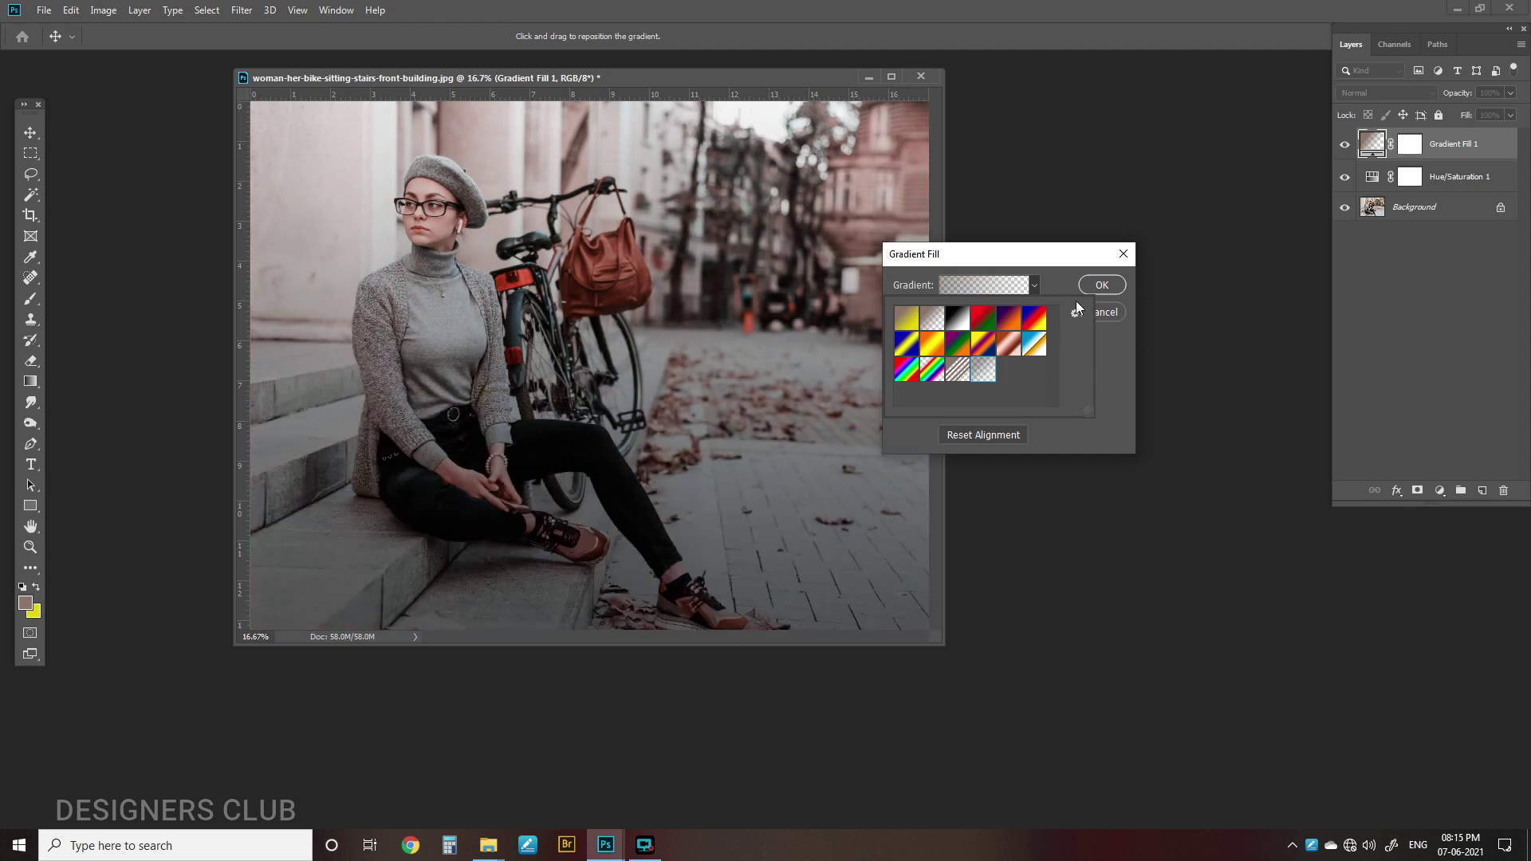
left_click(1056, 283)
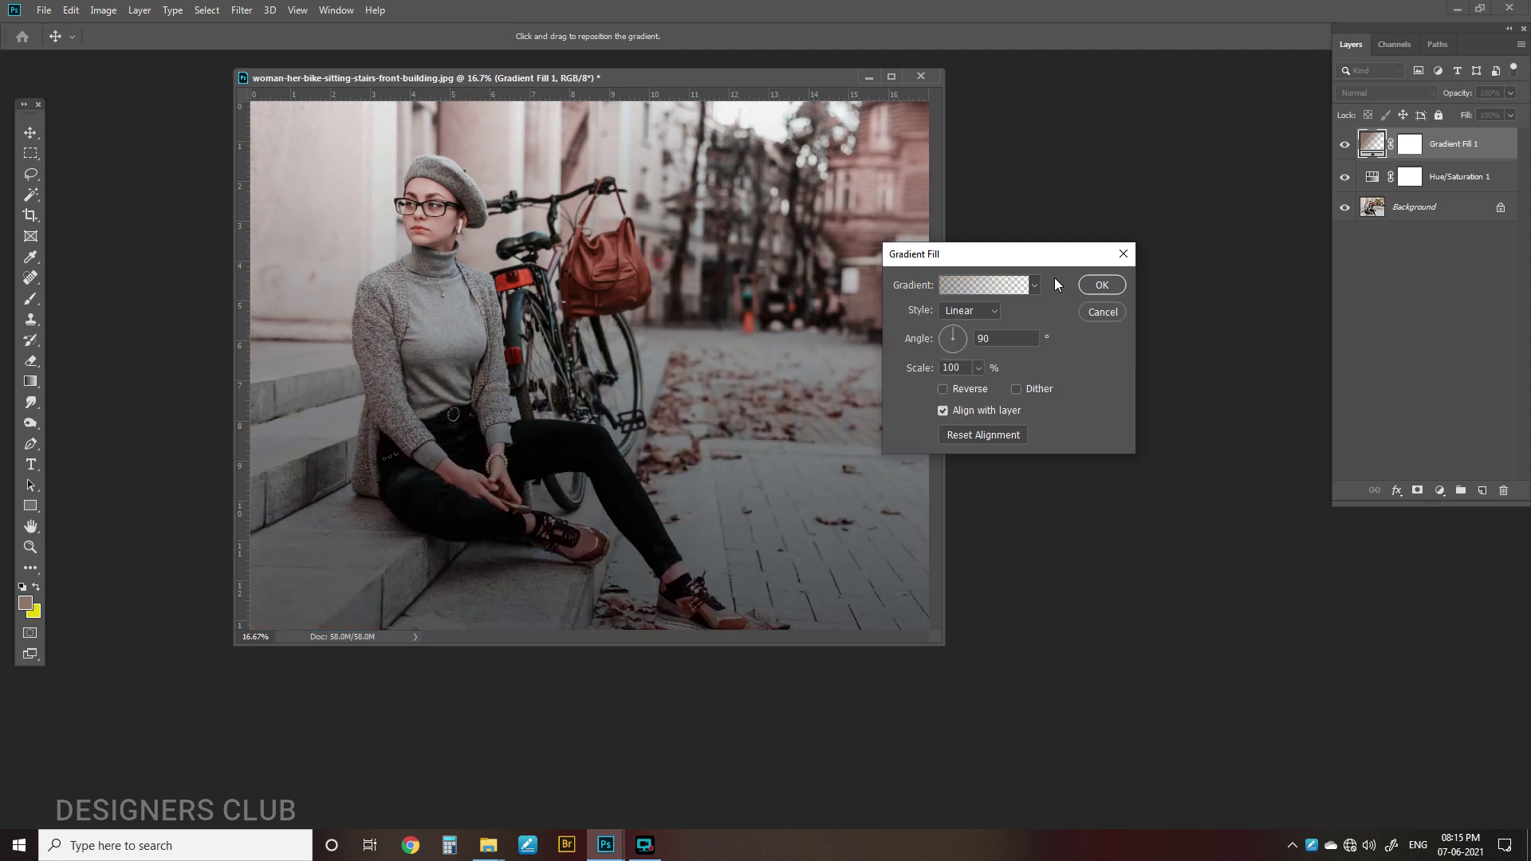
Set the gradient fill to Radial style with a 48° angle and 200% scale, and reverse it
left_click(986, 315)
left_click(969, 337)
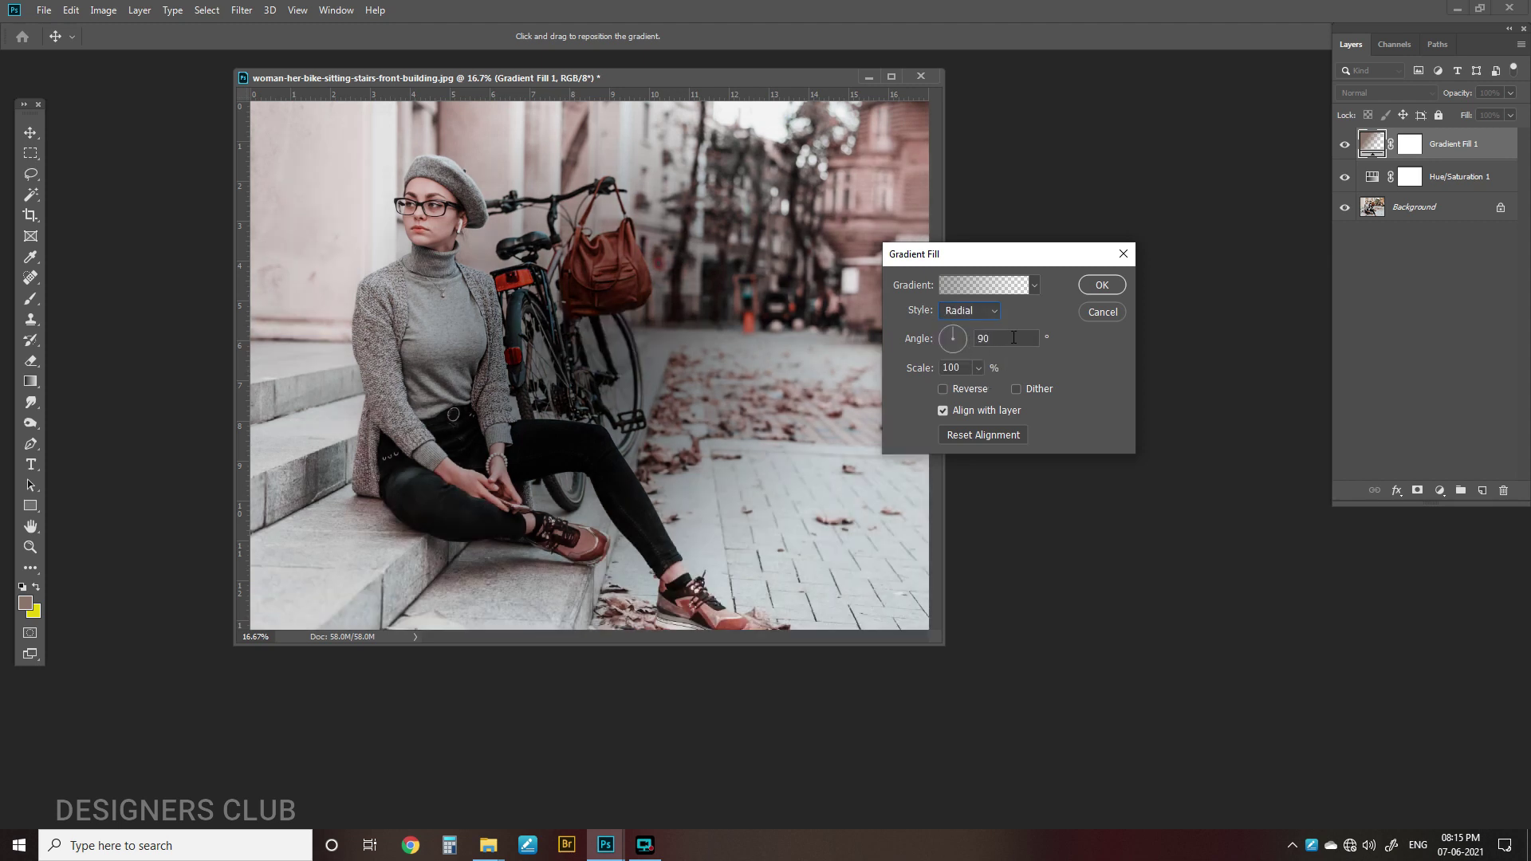
left_click_drag(959, 331, 966, 339)
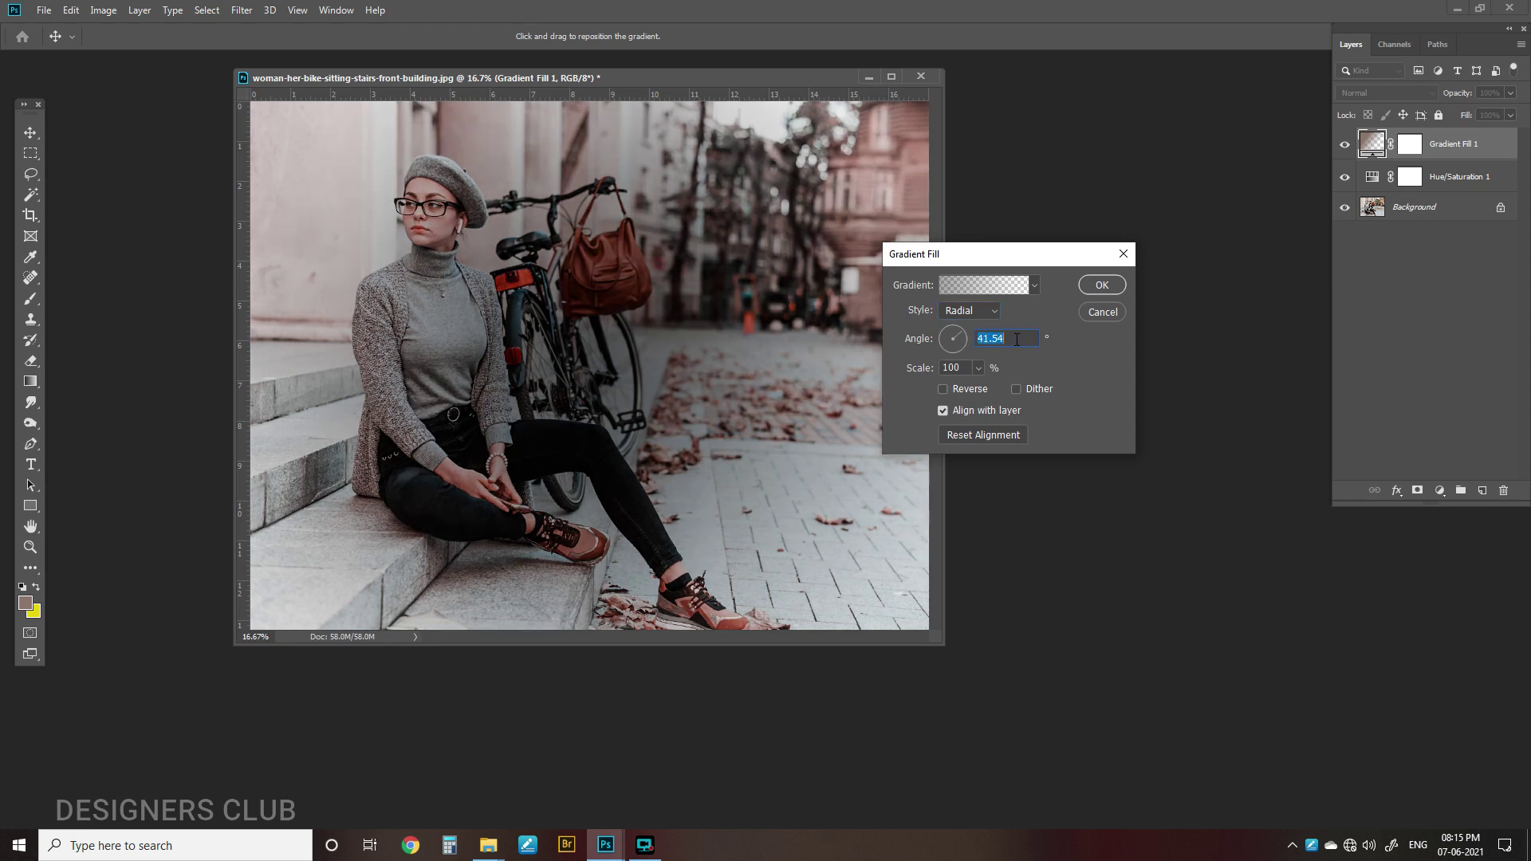
type("48")
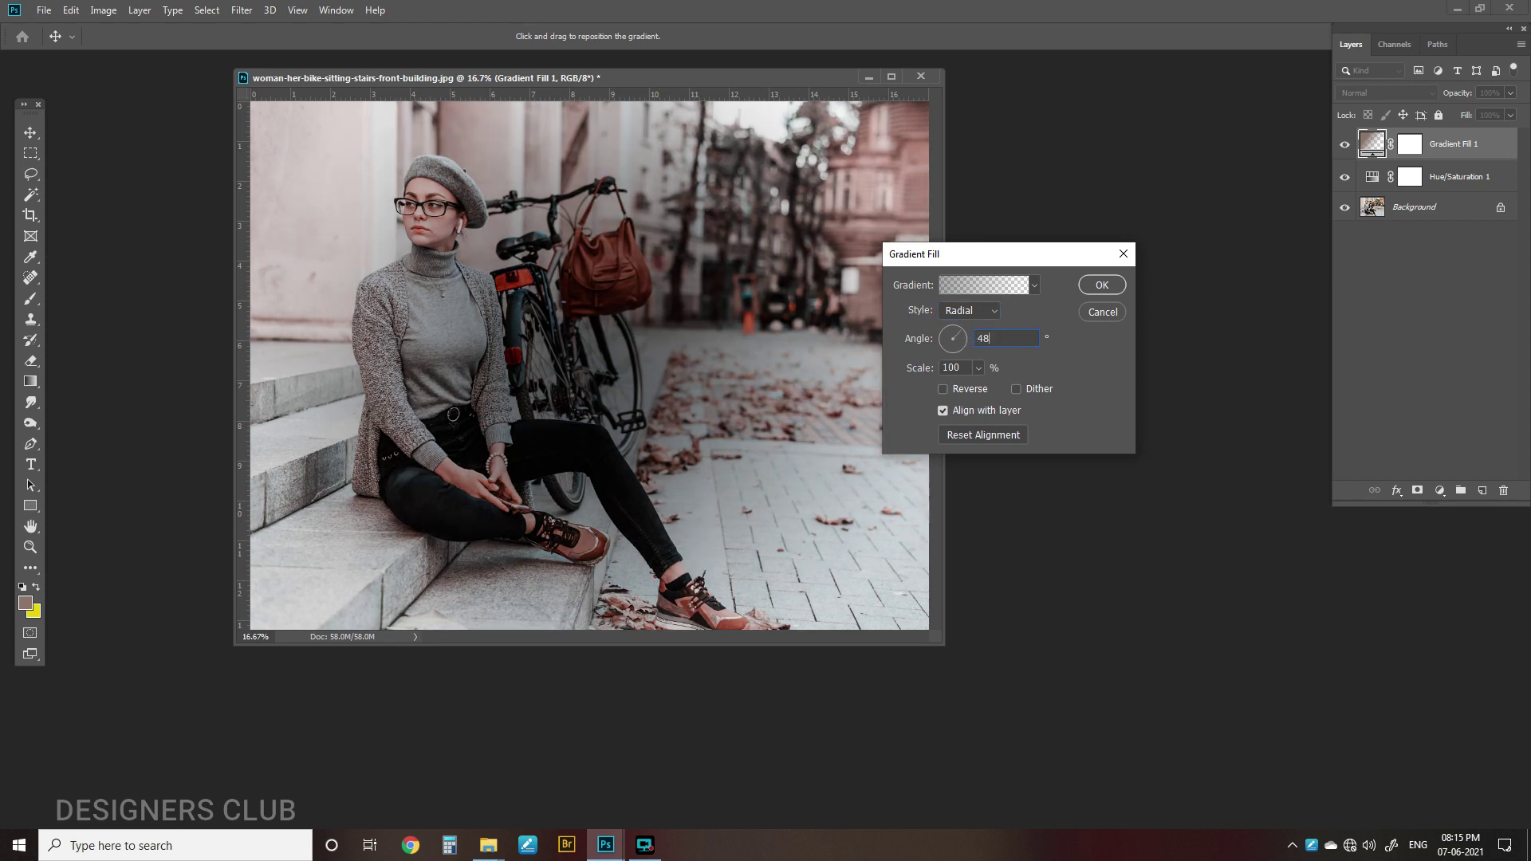
left_click(954, 366)
type("200")
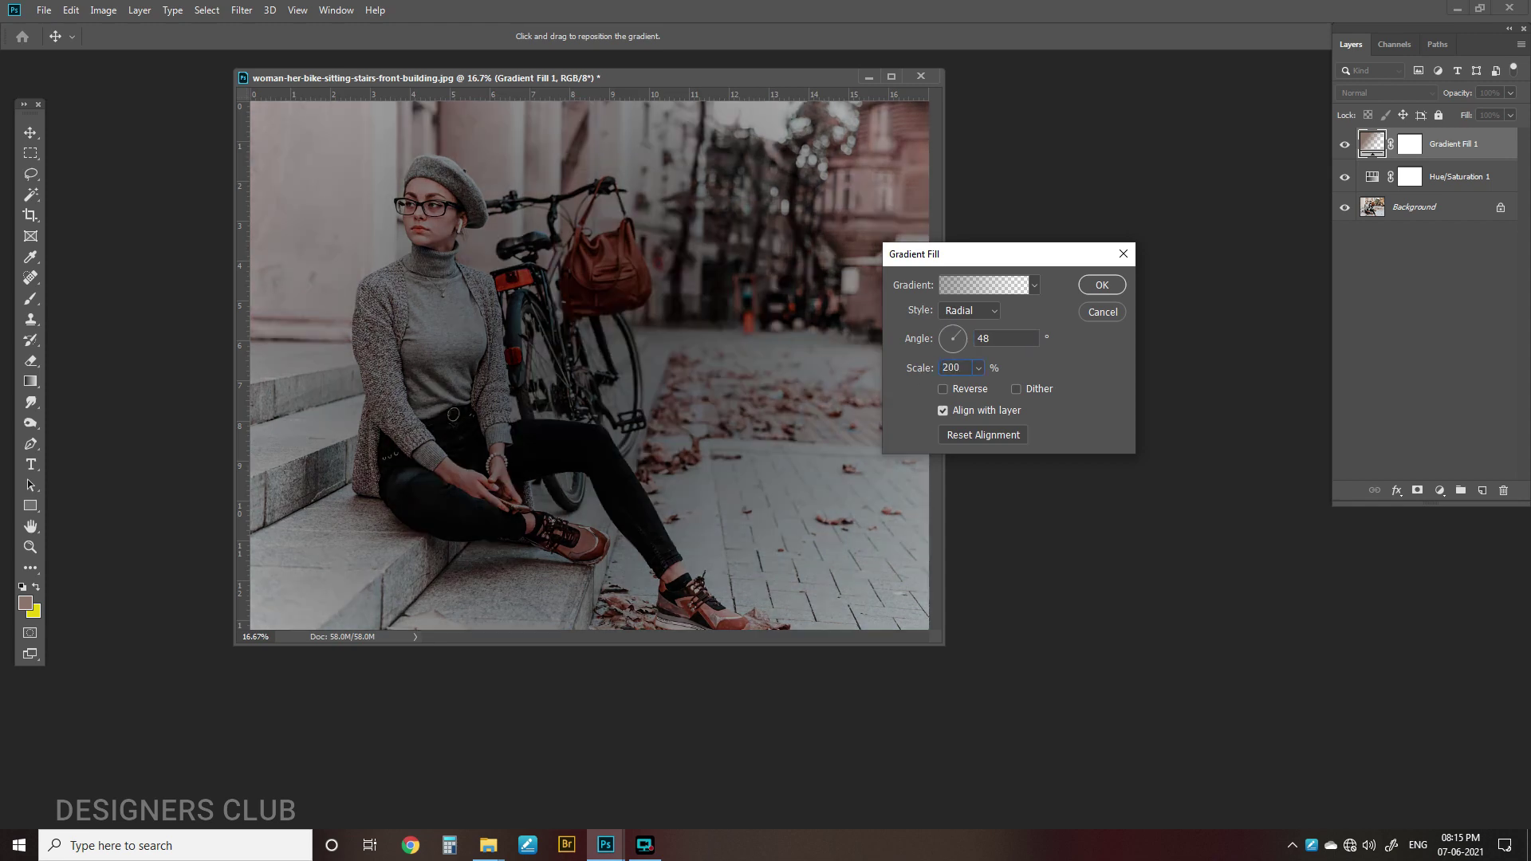
left_click(943, 389)
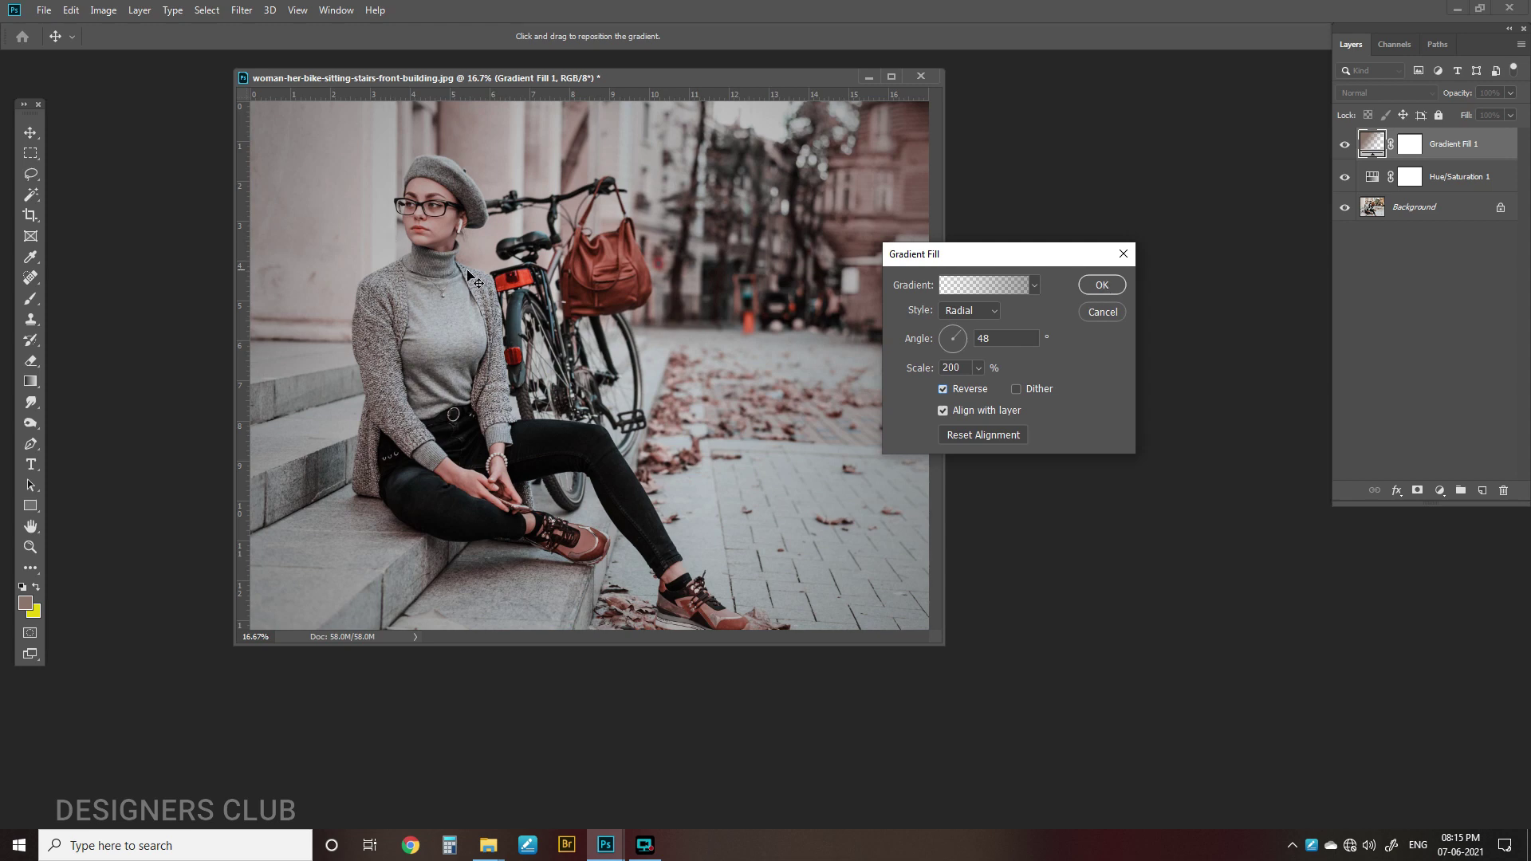
Reposition the radial gradient so its clear centre sits over the woman, and apply the gradient fill
left_click_drag(474, 277, 424, 229)
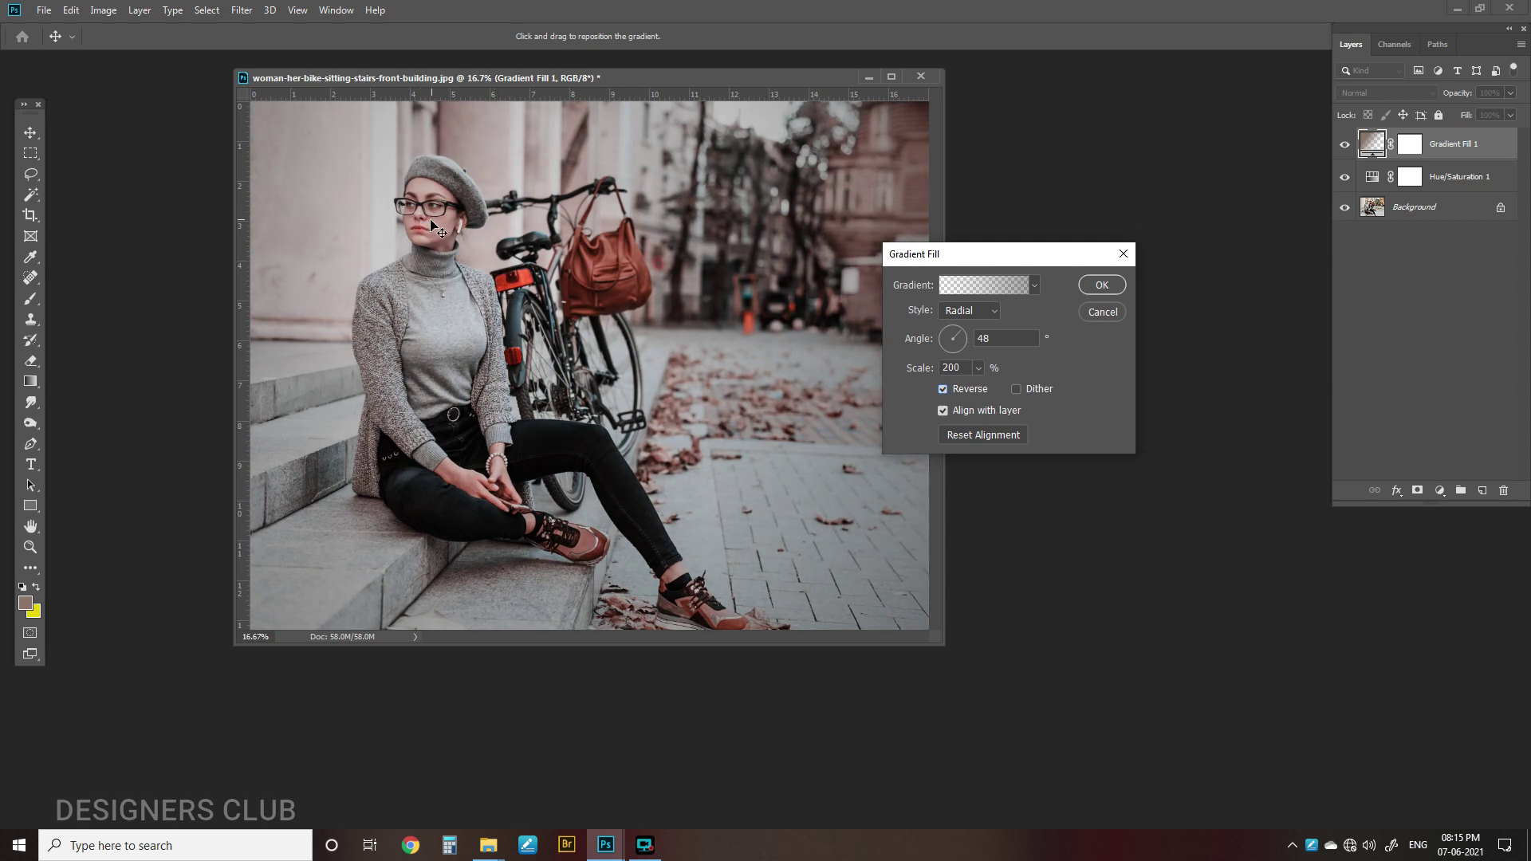
left_click_drag(493, 267, 411, 224)
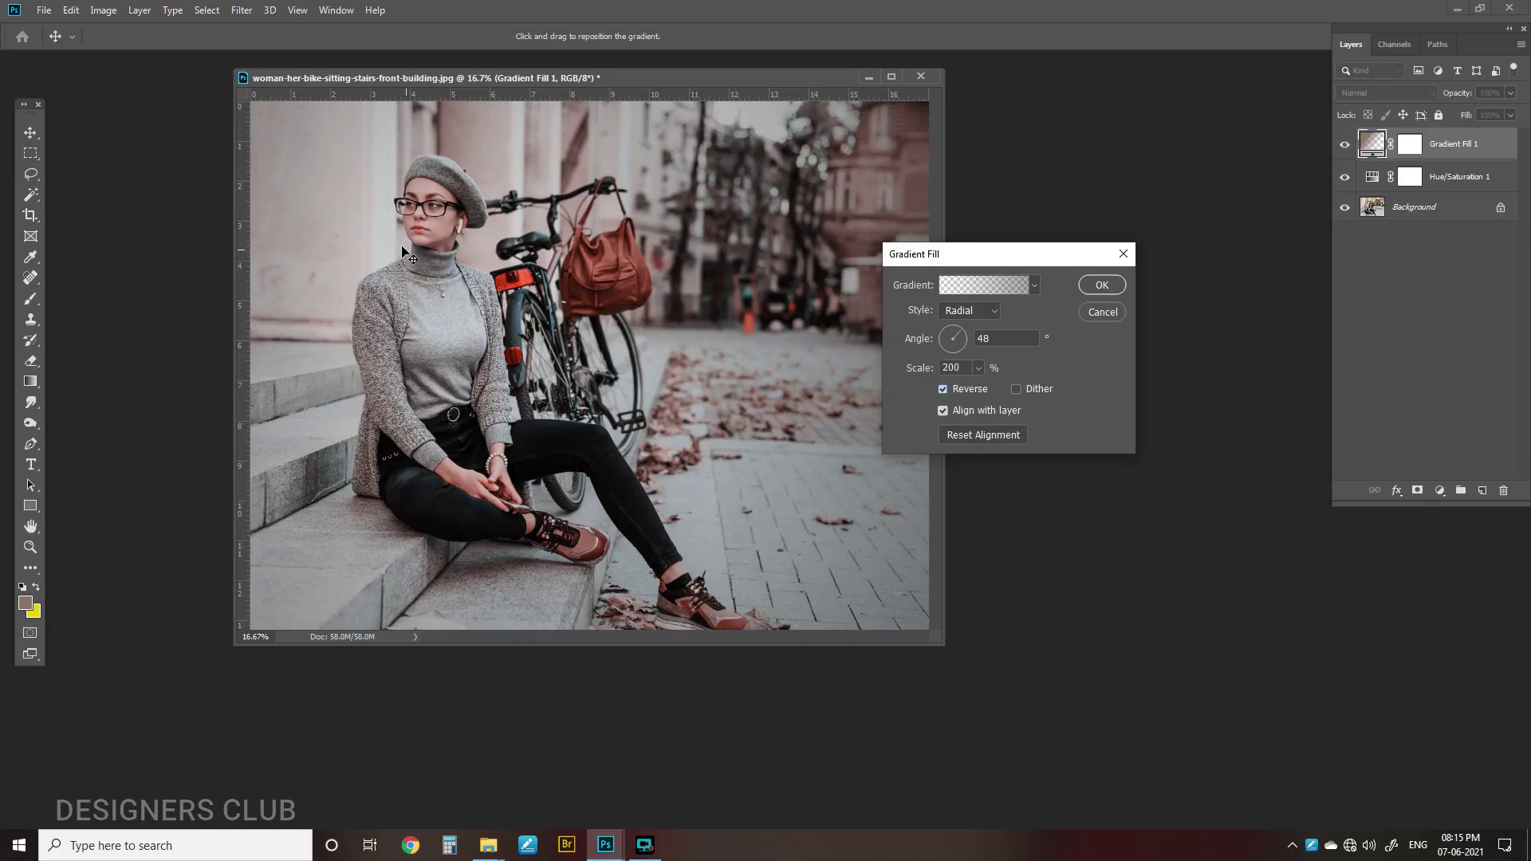
left_click(1101, 284)
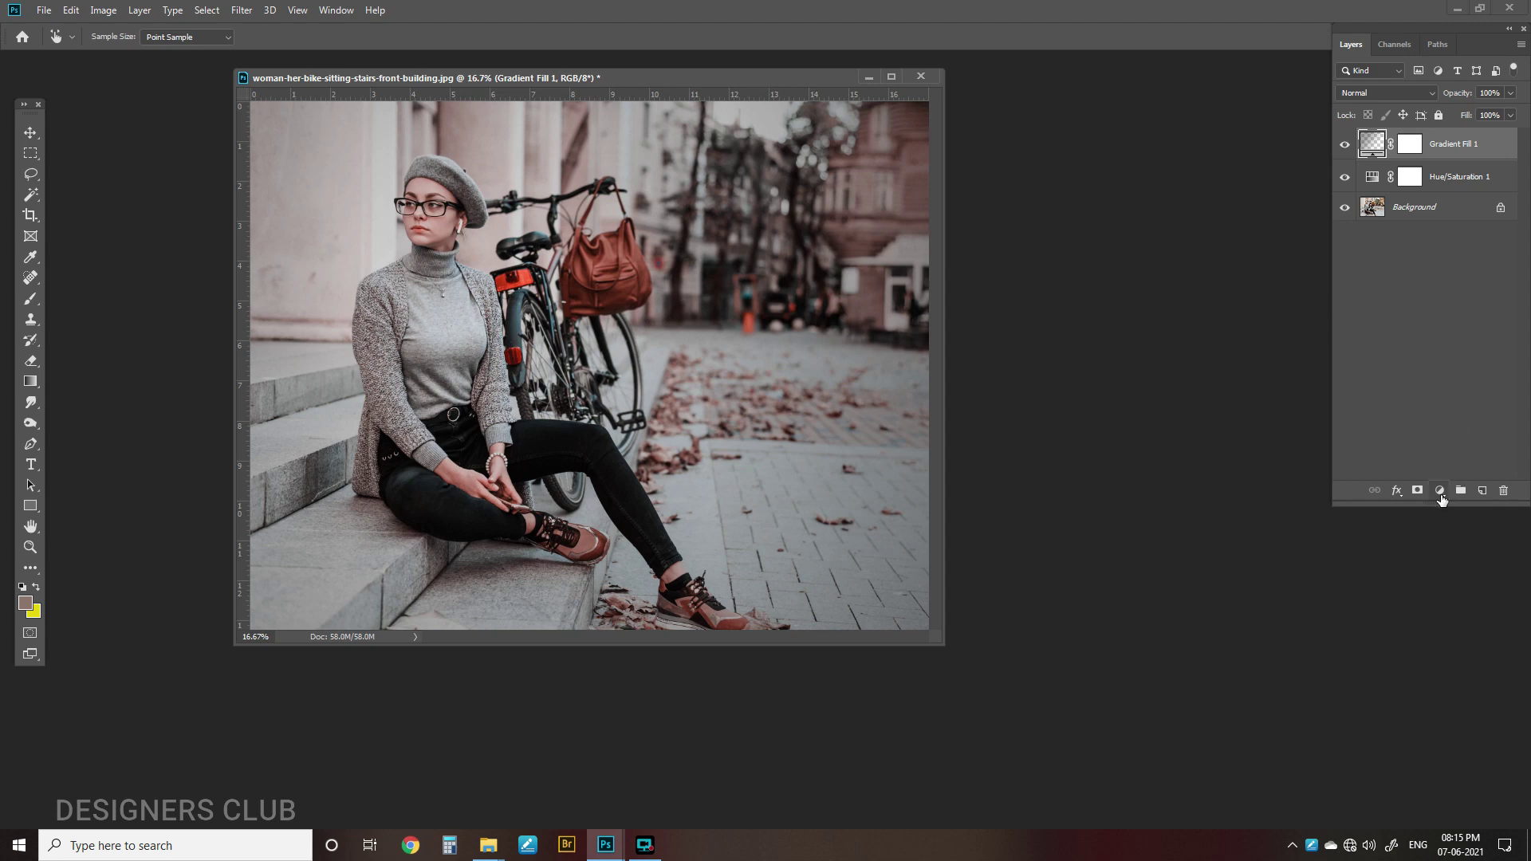
Add a Curves adjustment layer and shape a contrast S-curve, with a lowered shadow point and a highlight point at input 189, output 196
left_click(1440, 490)
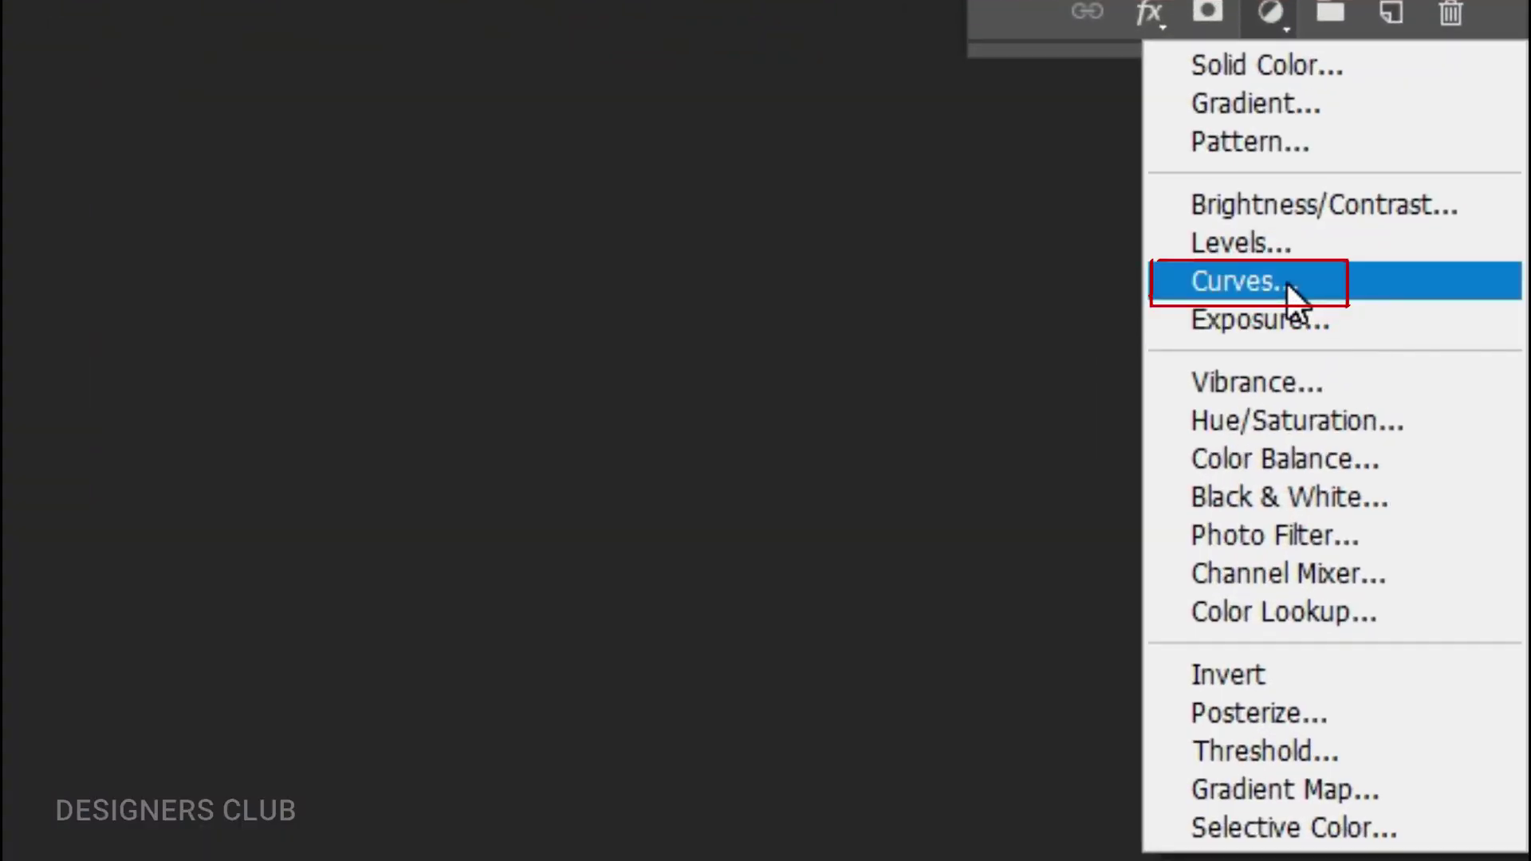
left_click(1445, 587)
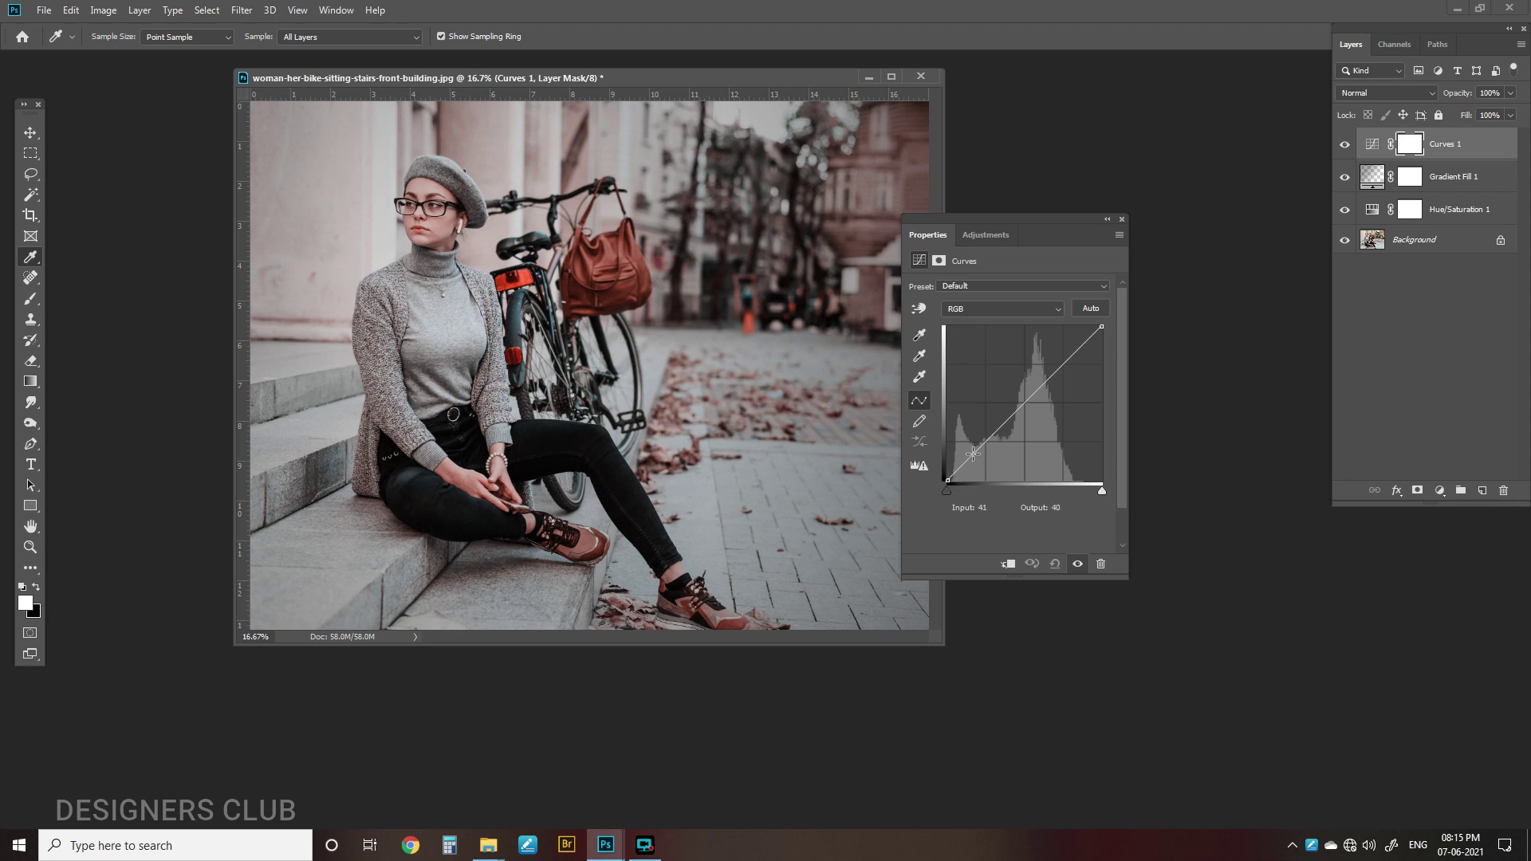
left_click_drag(979, 448, 991, 453)
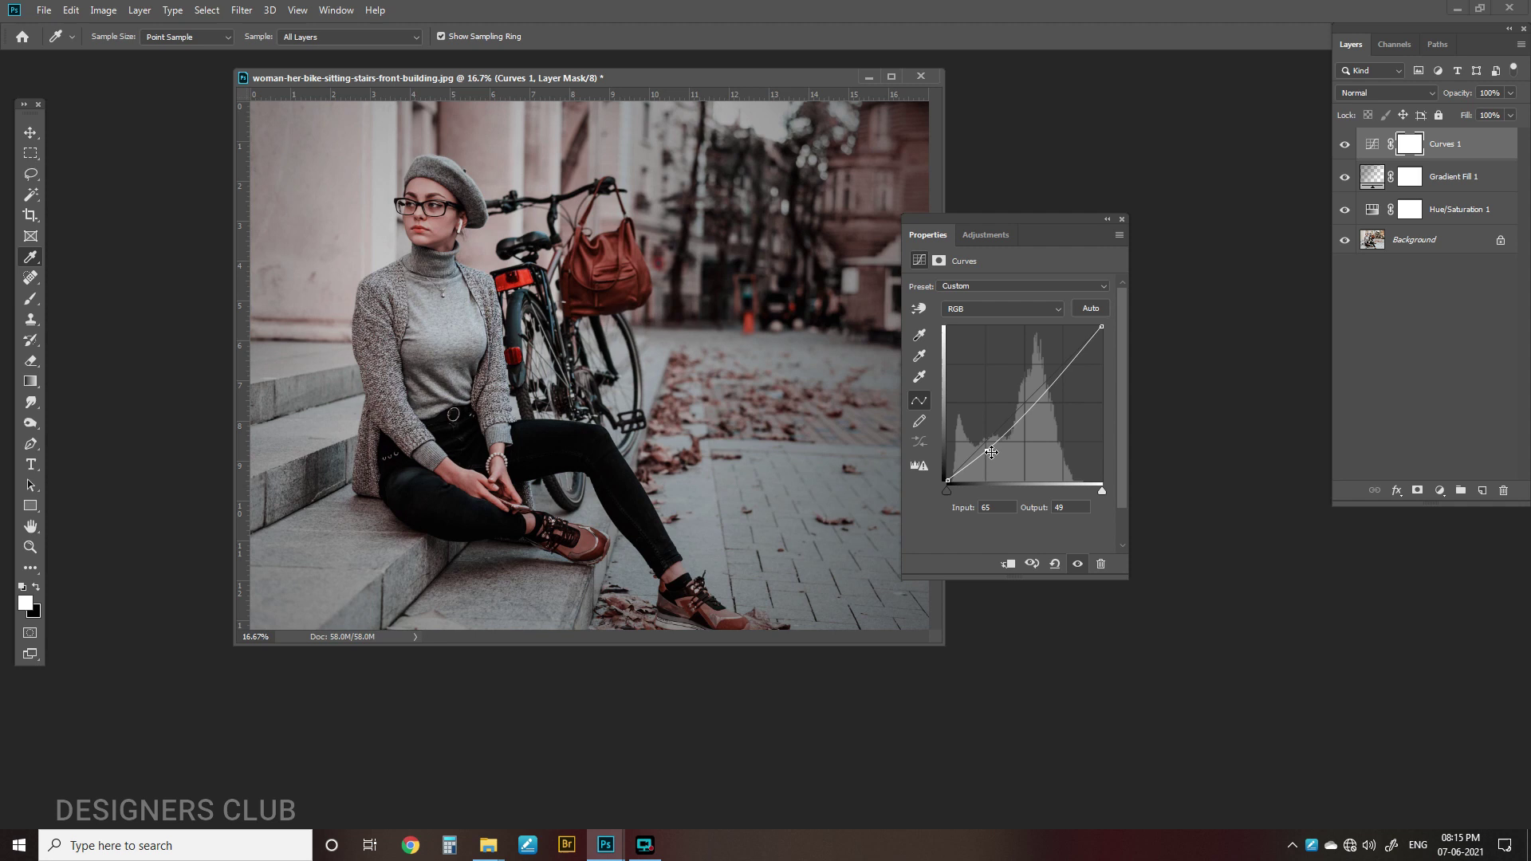
left_click(1071, 360)
left_click_drag(1071, 361, 1068, 359)
left_click(988, 449)
left_click_drag(987, 449, 987, 449)
left_click_drag(1067, 361, 1059, 362)
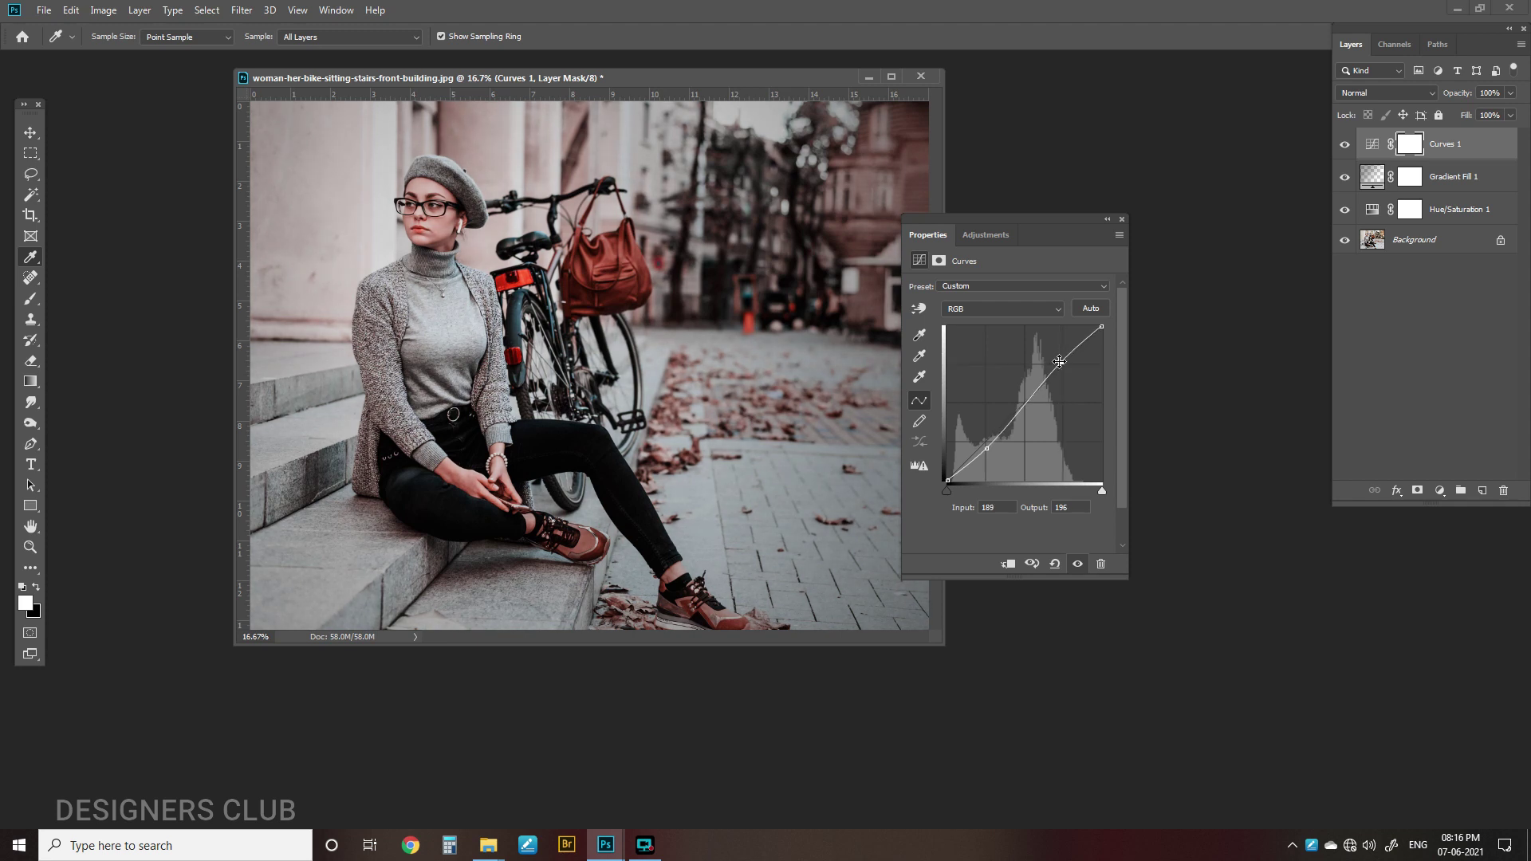
left_click(1122, 219)
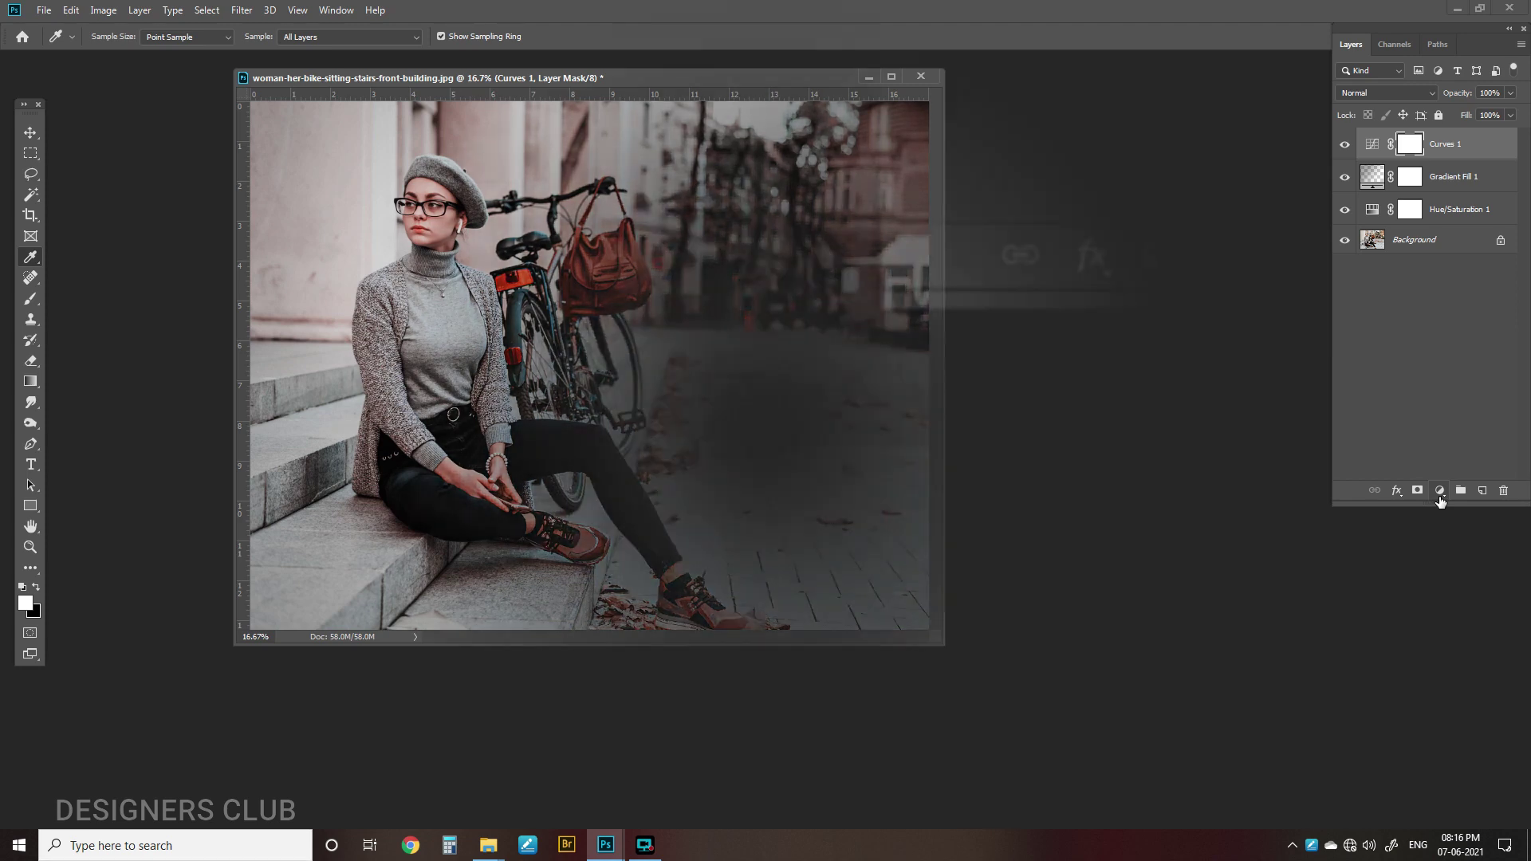
Add a second Gradient fill layer above the Curves layer using the Foreground to Transparent preset
left_click(1440, 491)
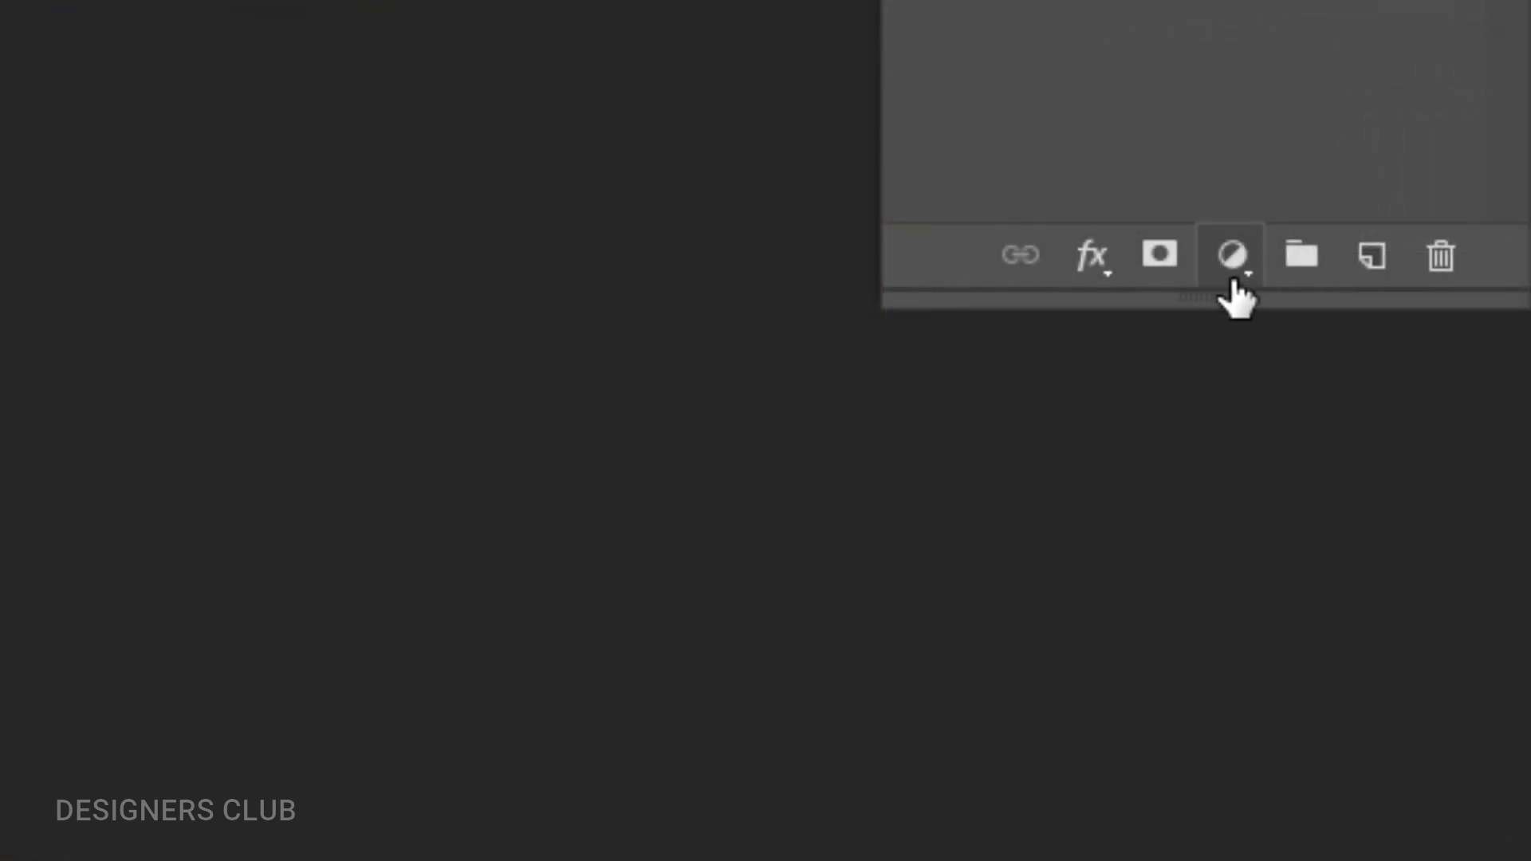
left_click(1236, 275)
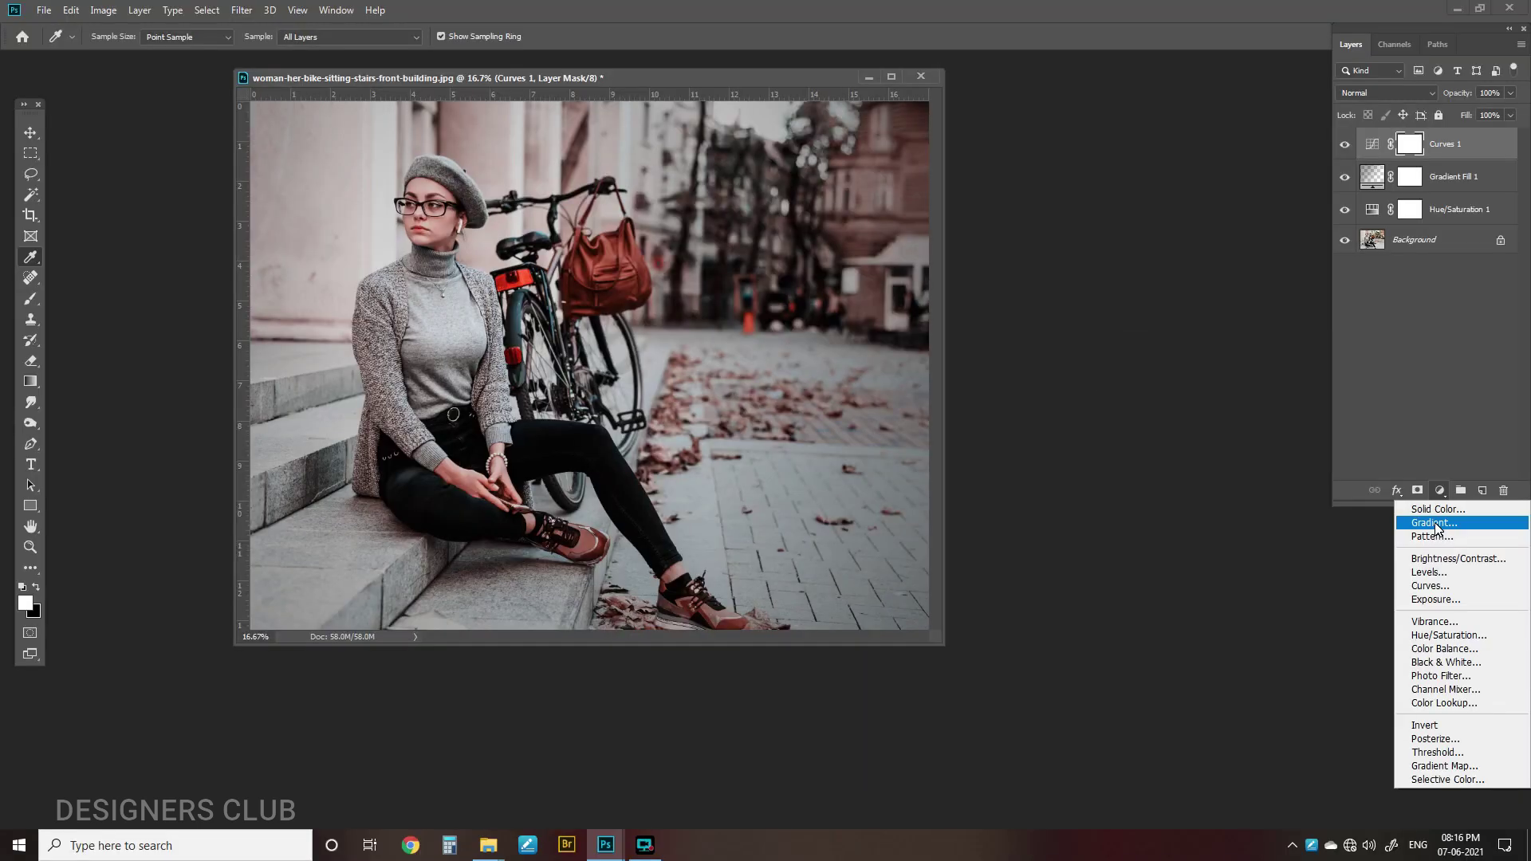
left_click(1218, 365)
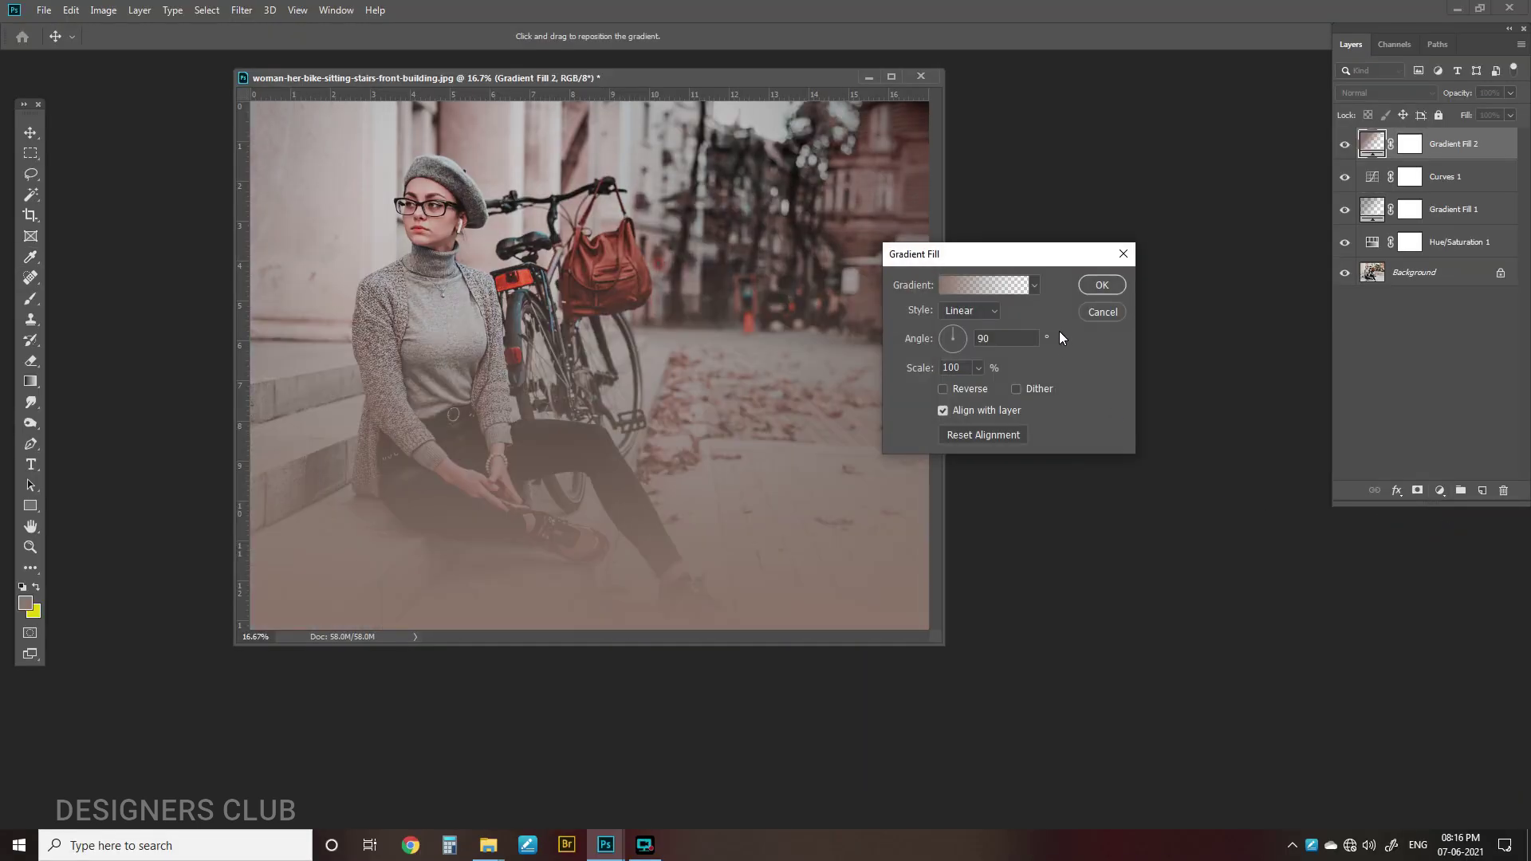
left_click(1034, 285)
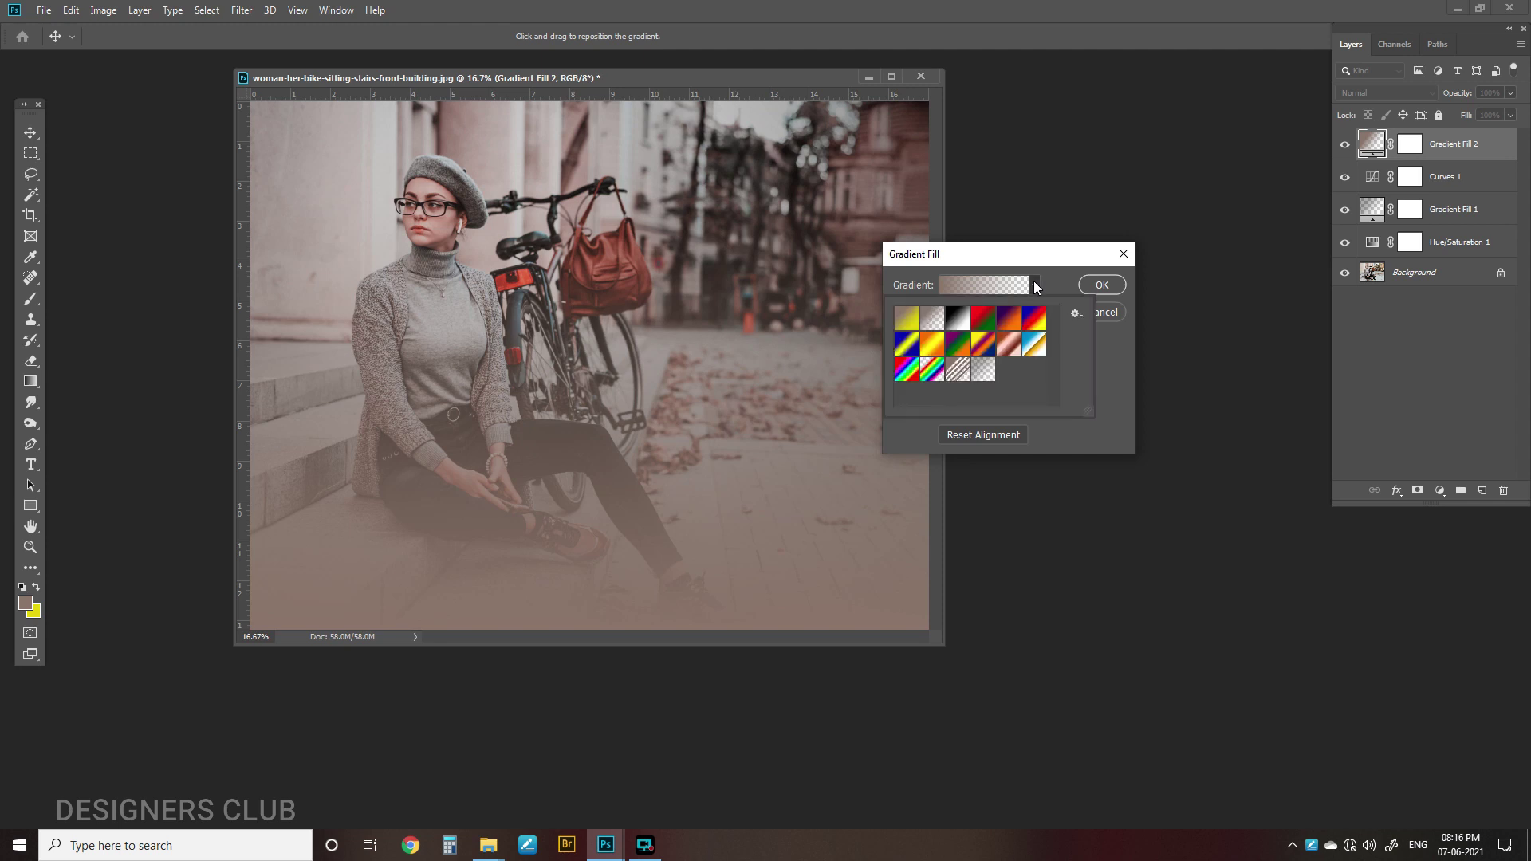
left_click(936, 321)
Edit the gradient so both colour stops use the pale pinkish grey sampled from the wall beside the woman's head
left_click(970, 283)
left_click(969, 283)
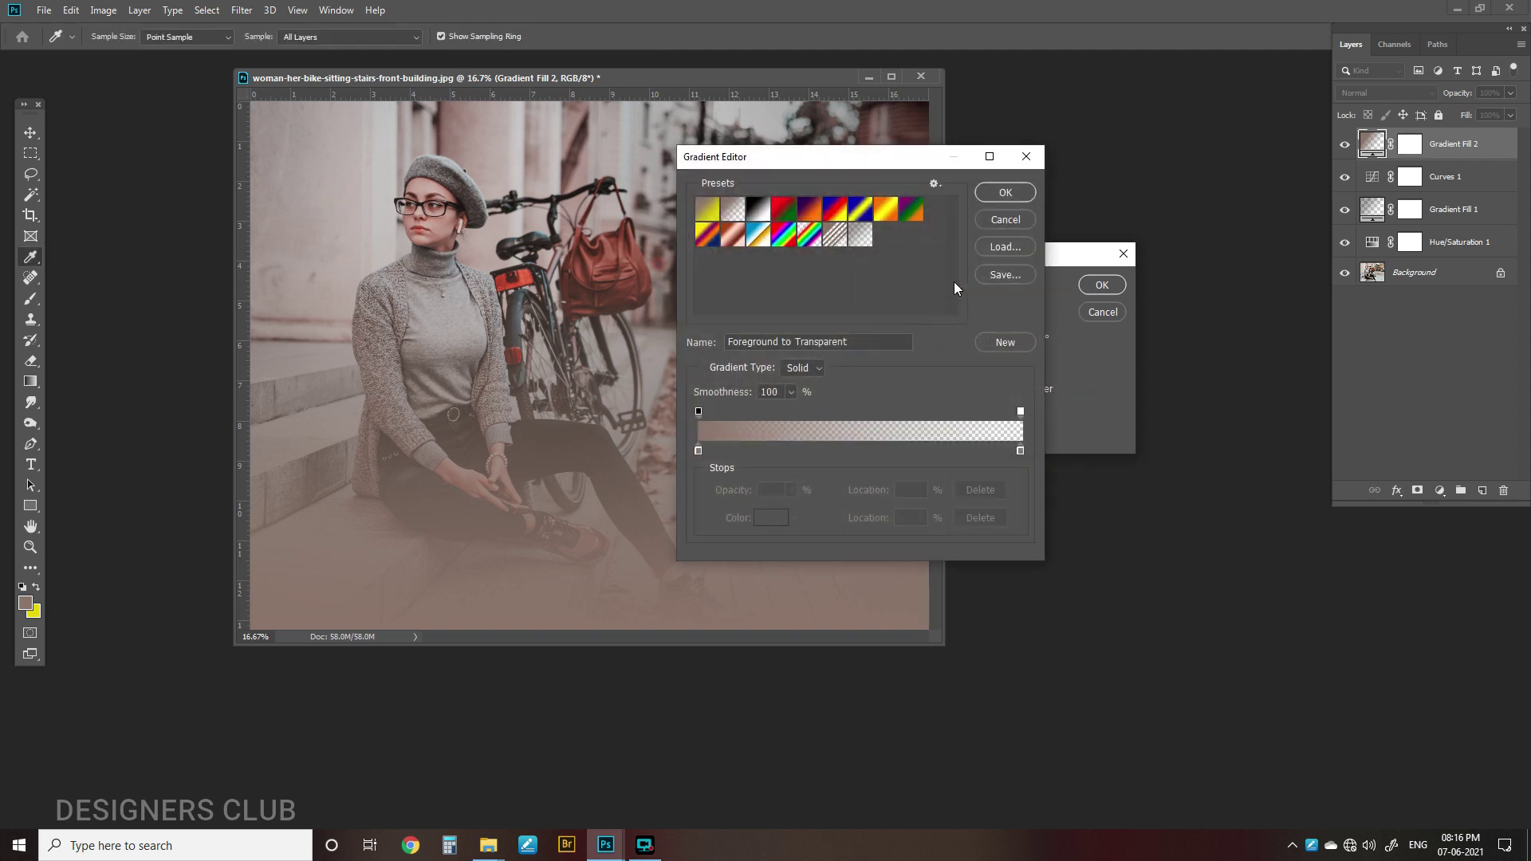
left_click(698, 452)
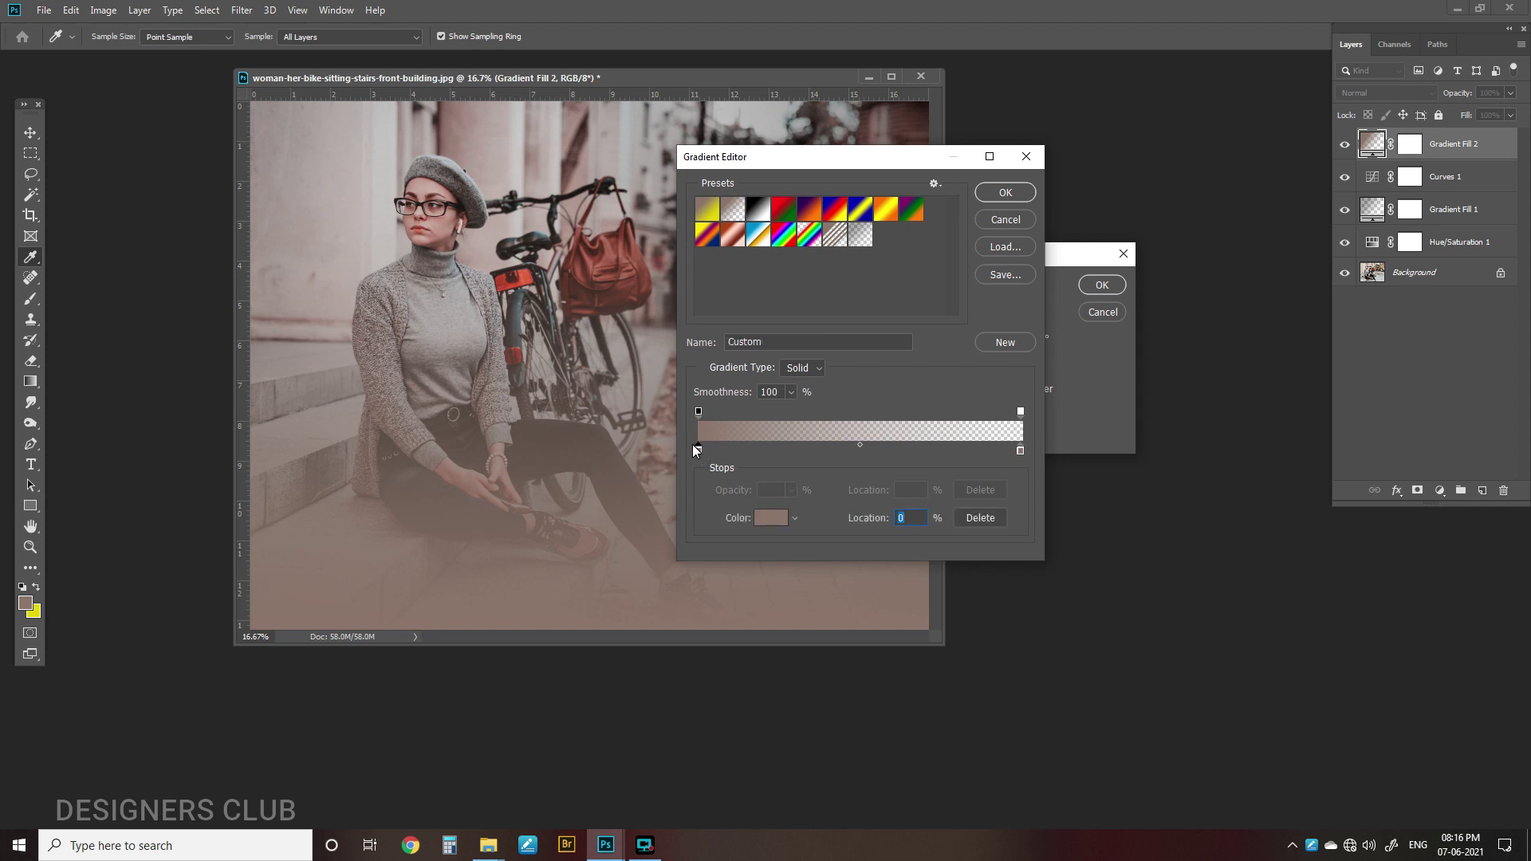
left_click(353, 161)
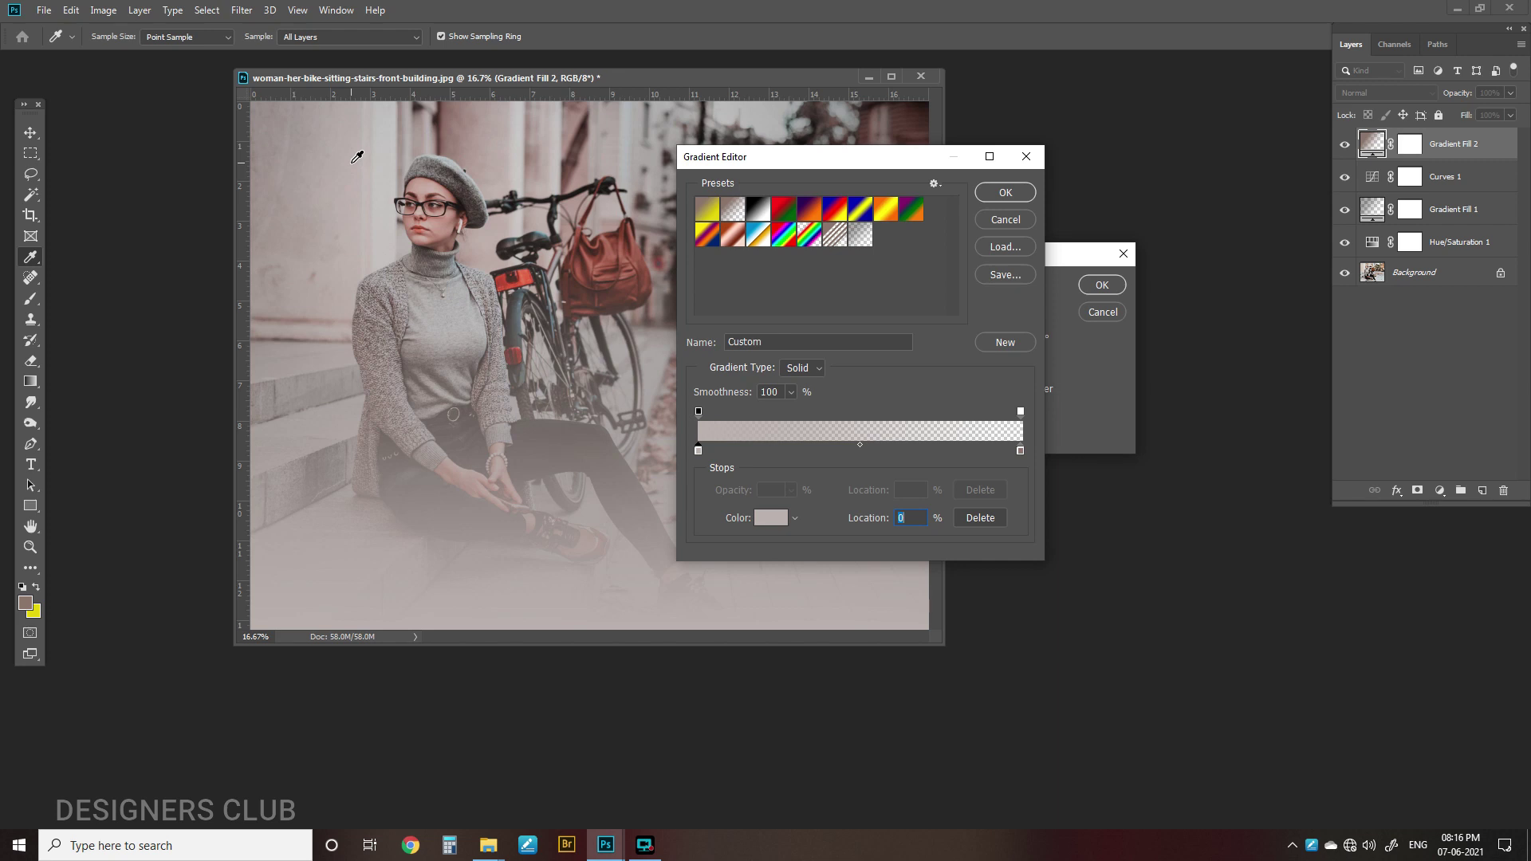
left_click(1020, 452)
left_click(352, 157)
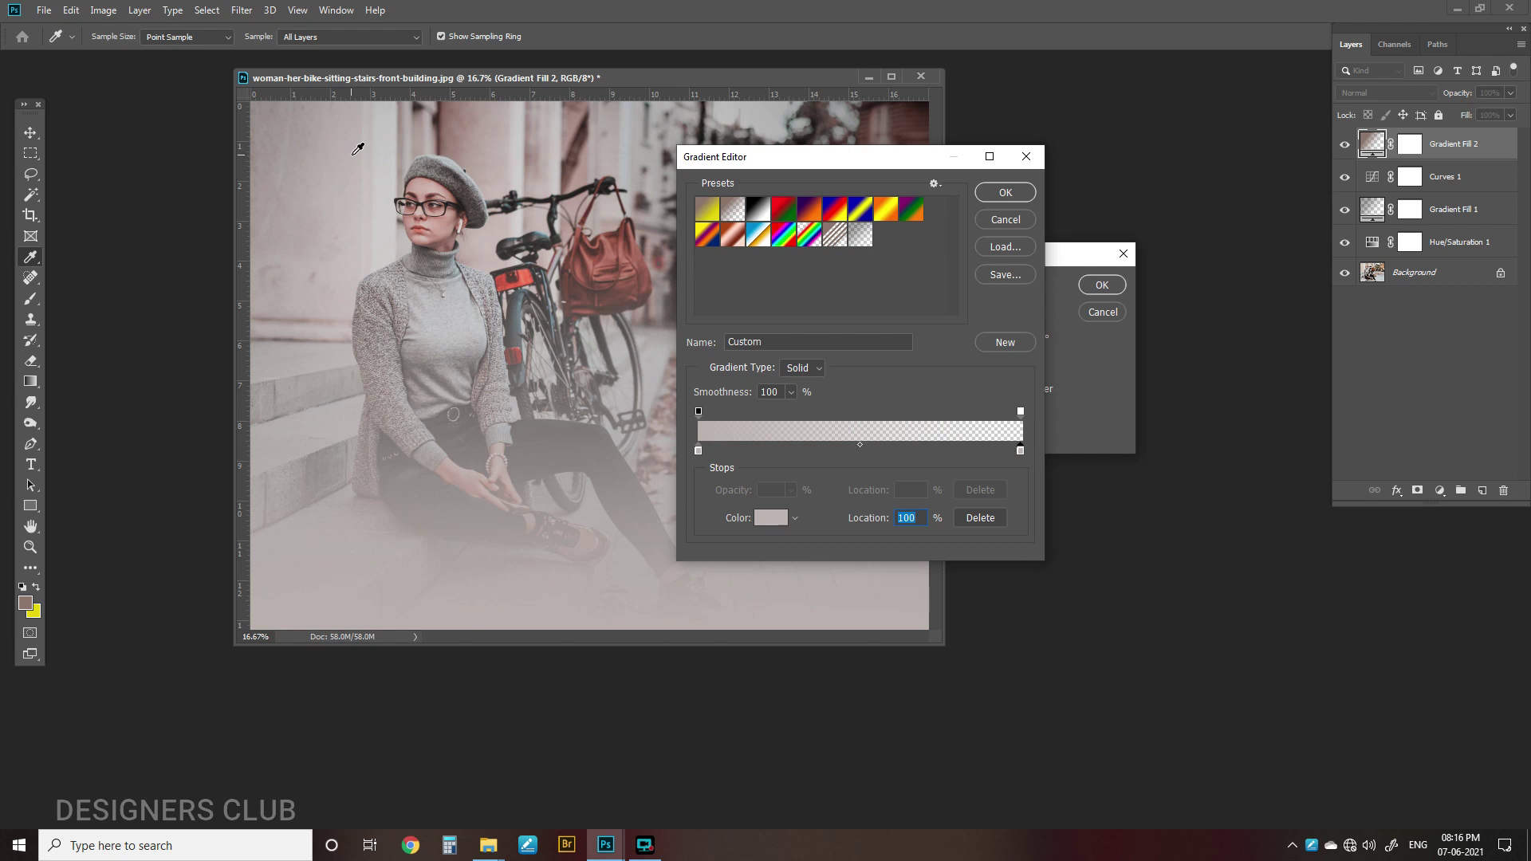
left_click(1006, 192)
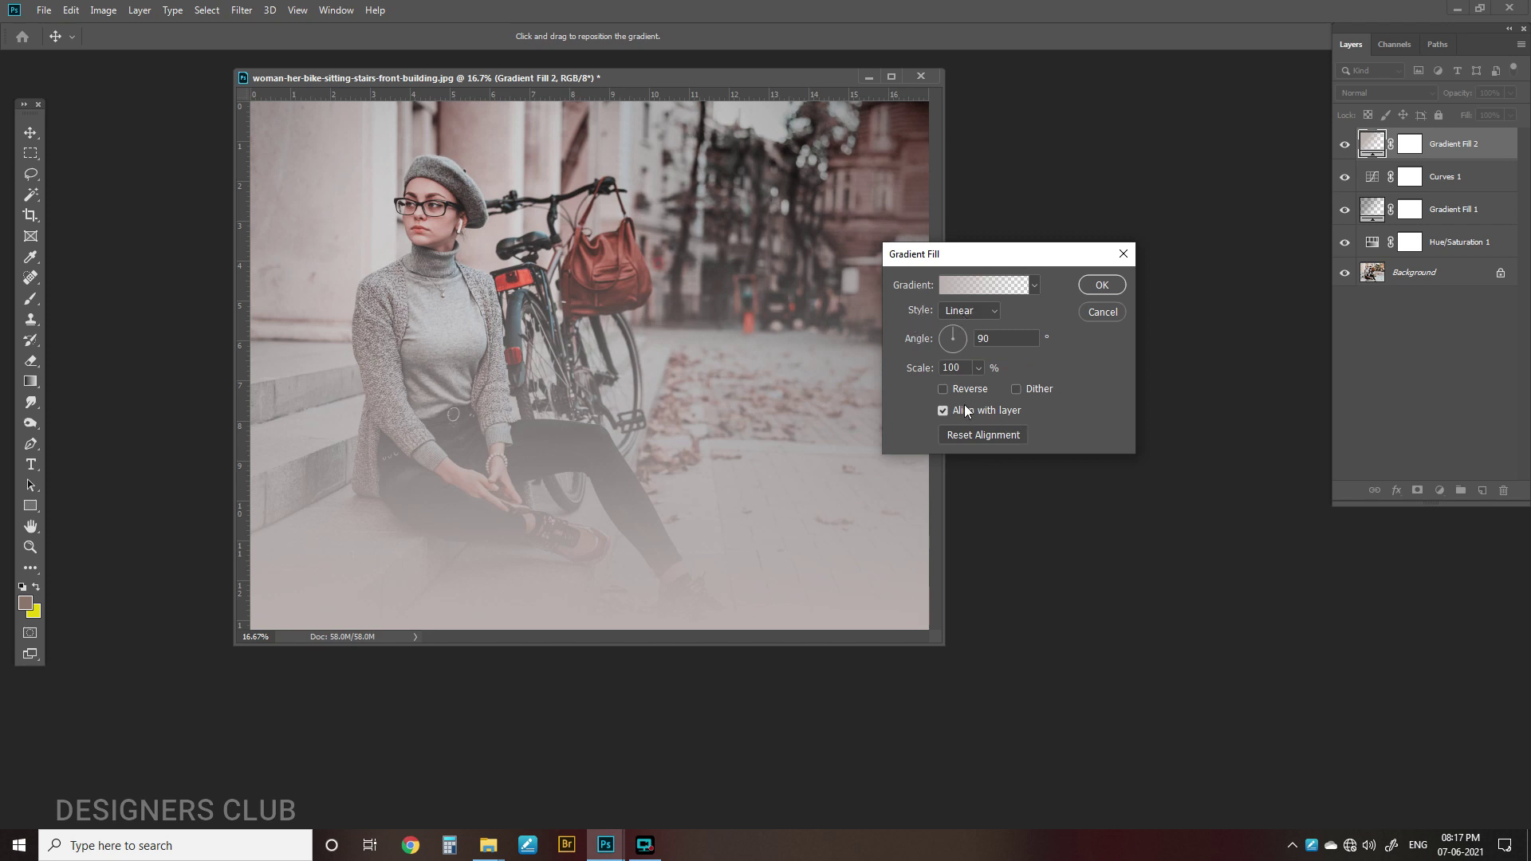
Set the second gradient fill to Radial style, centre its pale glow beside the woman's head, and apply it
left_click(975, 311)
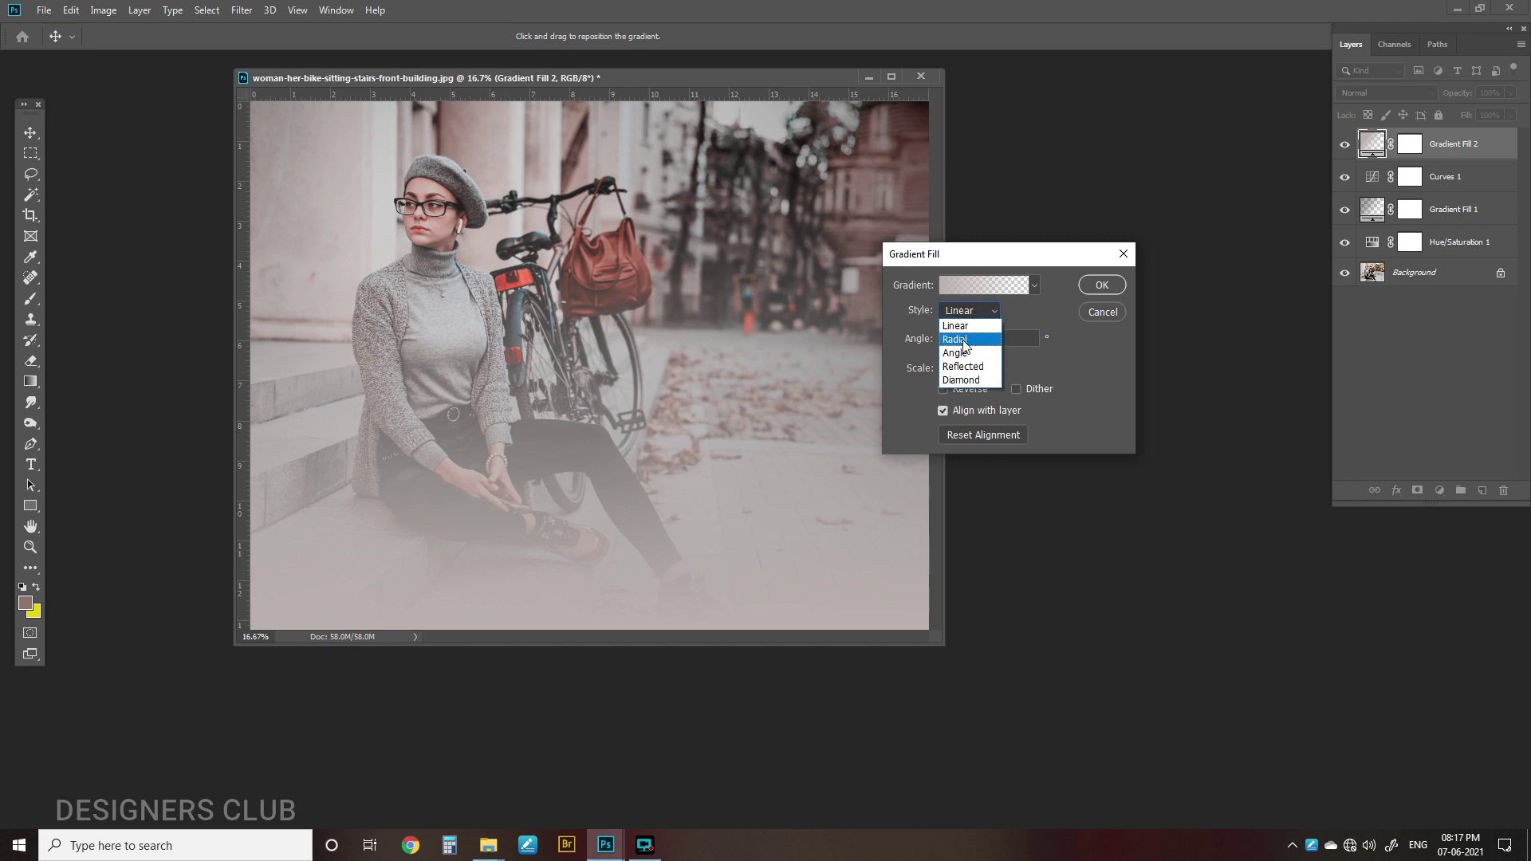
left_click(954, 339)
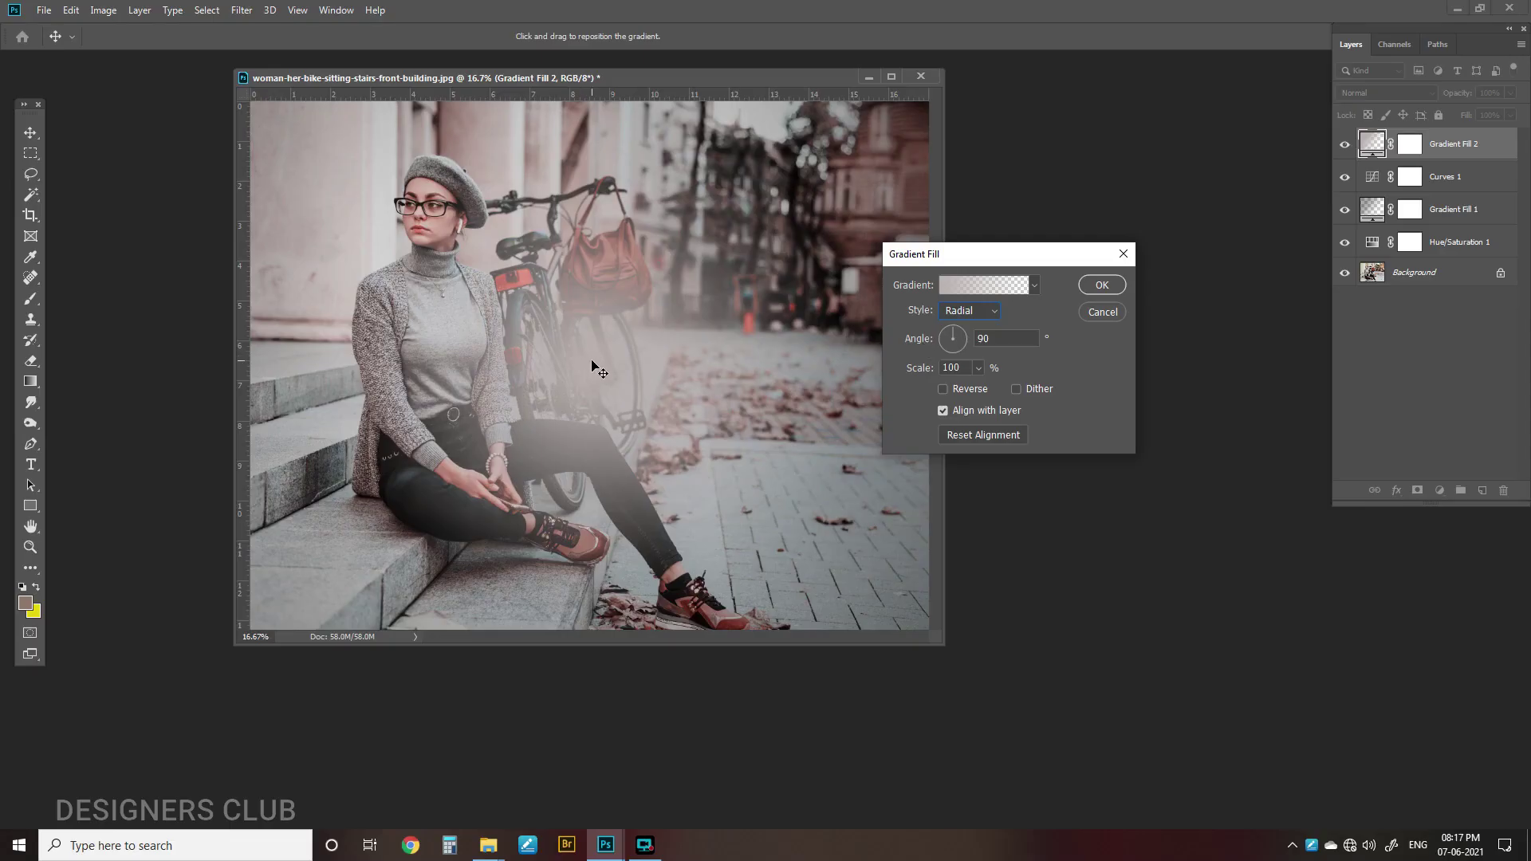
left_click_drag(599, 371, 335, 199)
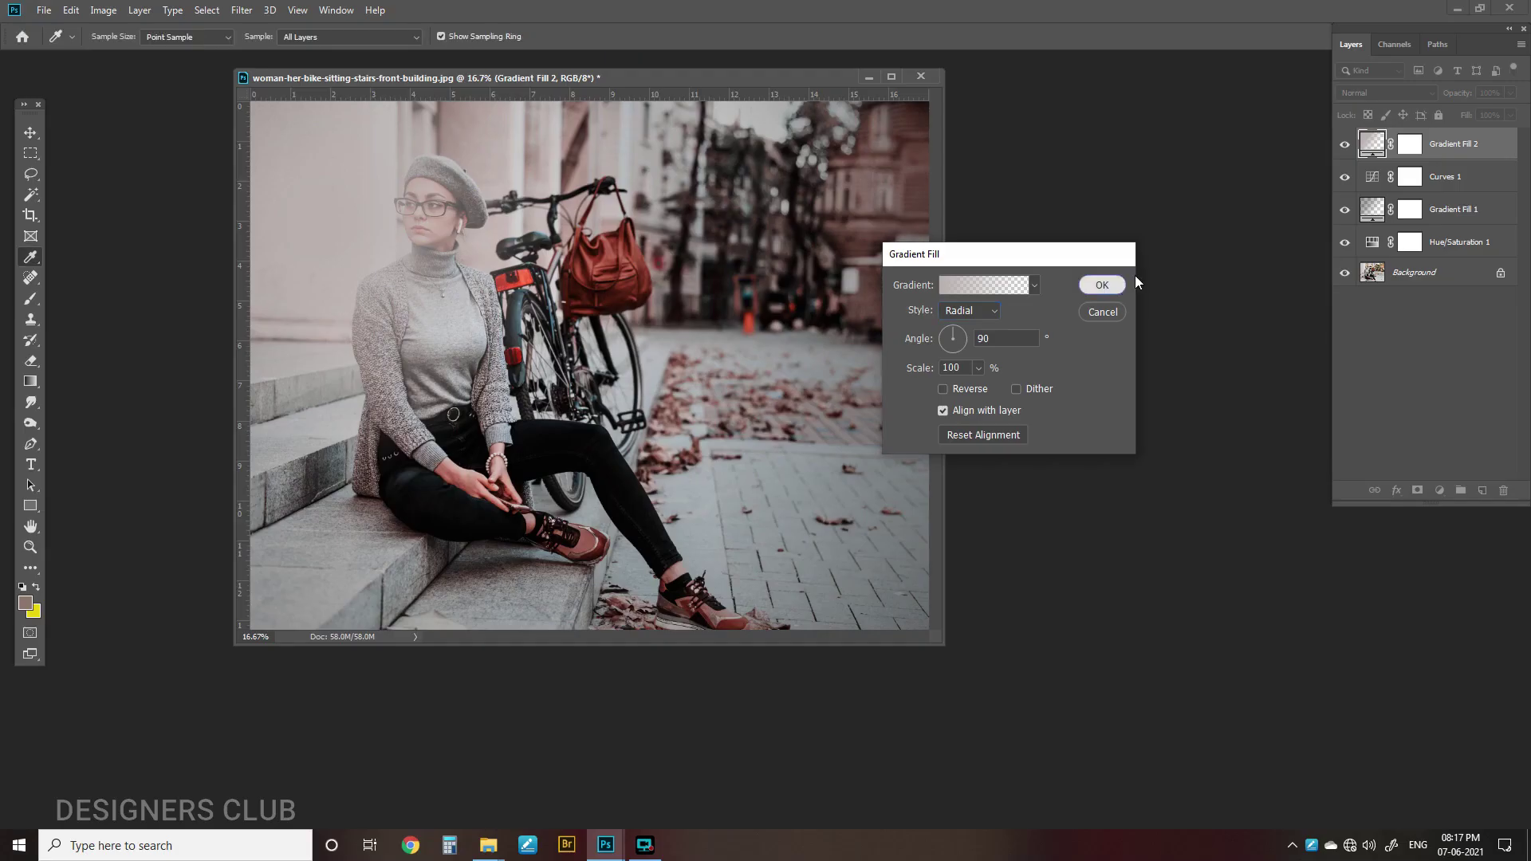
left_click(950, 359)
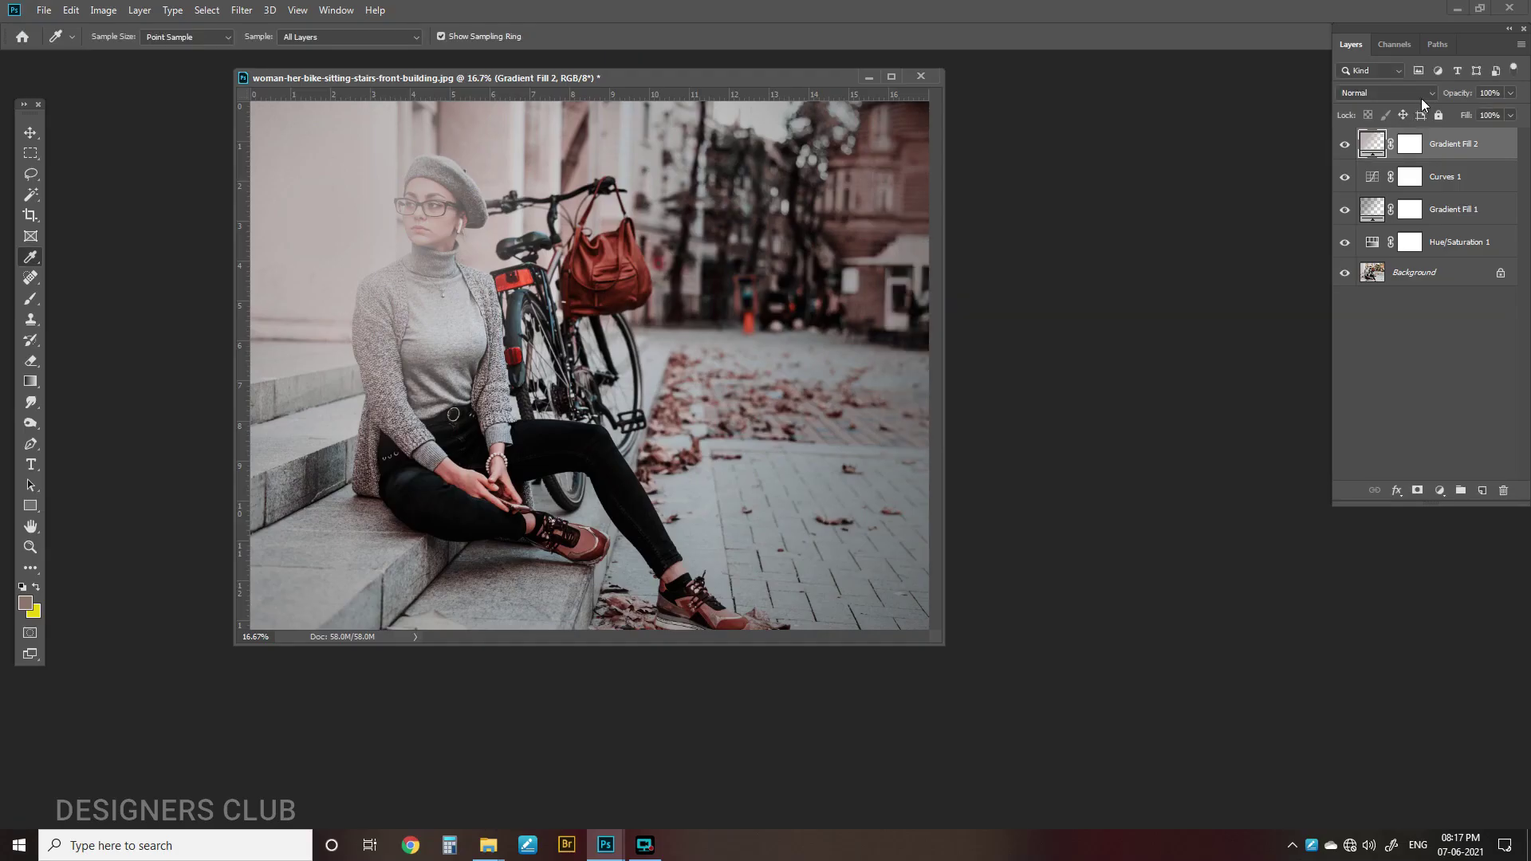
Set Gradient Fill 2 to Soft Light blending, then enlarge its gradient scale to 122% and refine the glow's position near the woman
left_click(1434, 94)
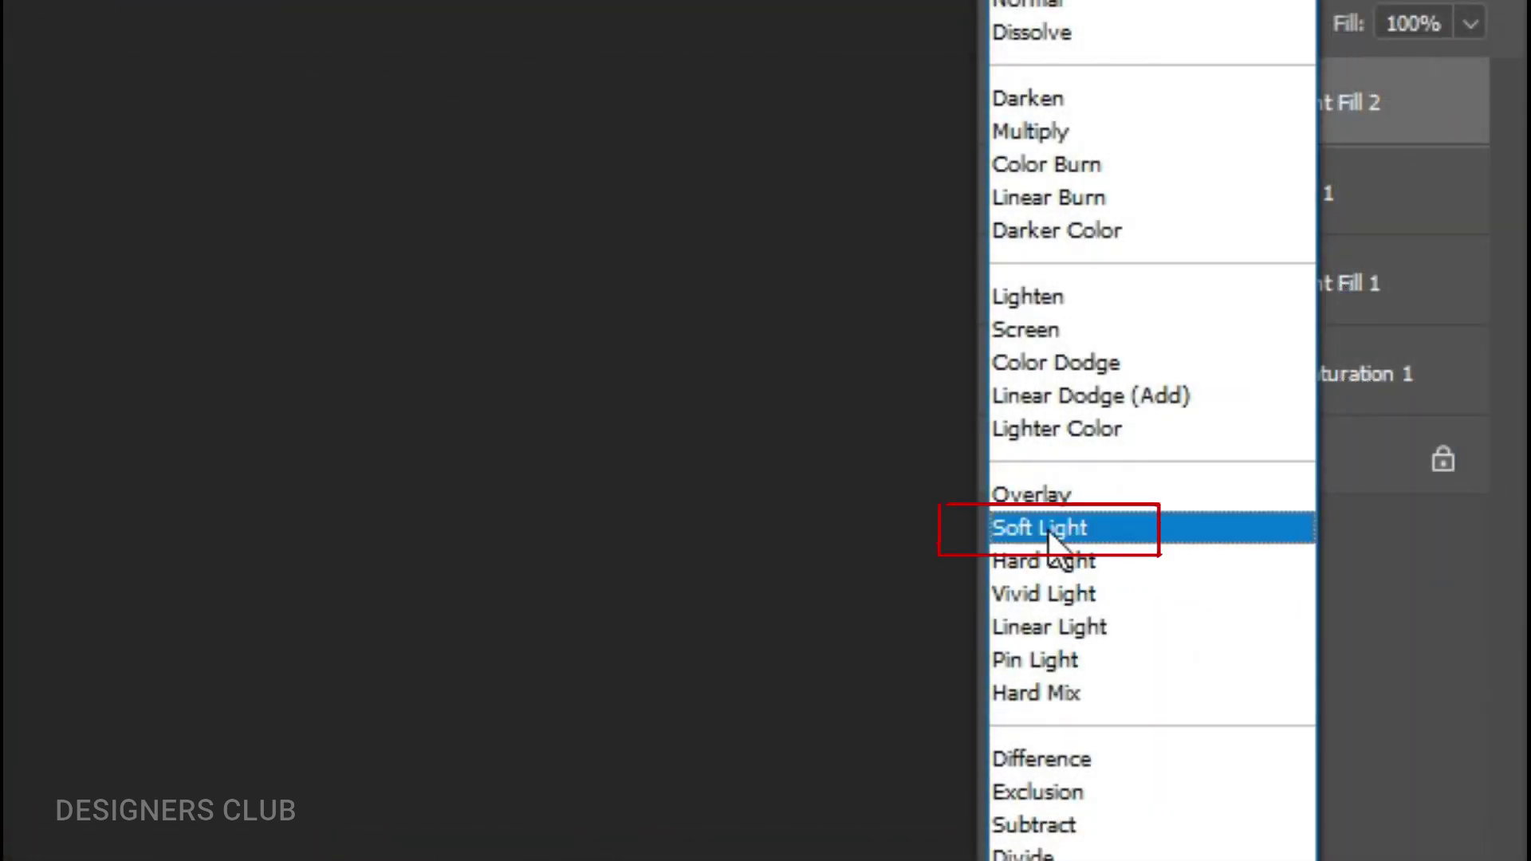
left_click(1050, 533)
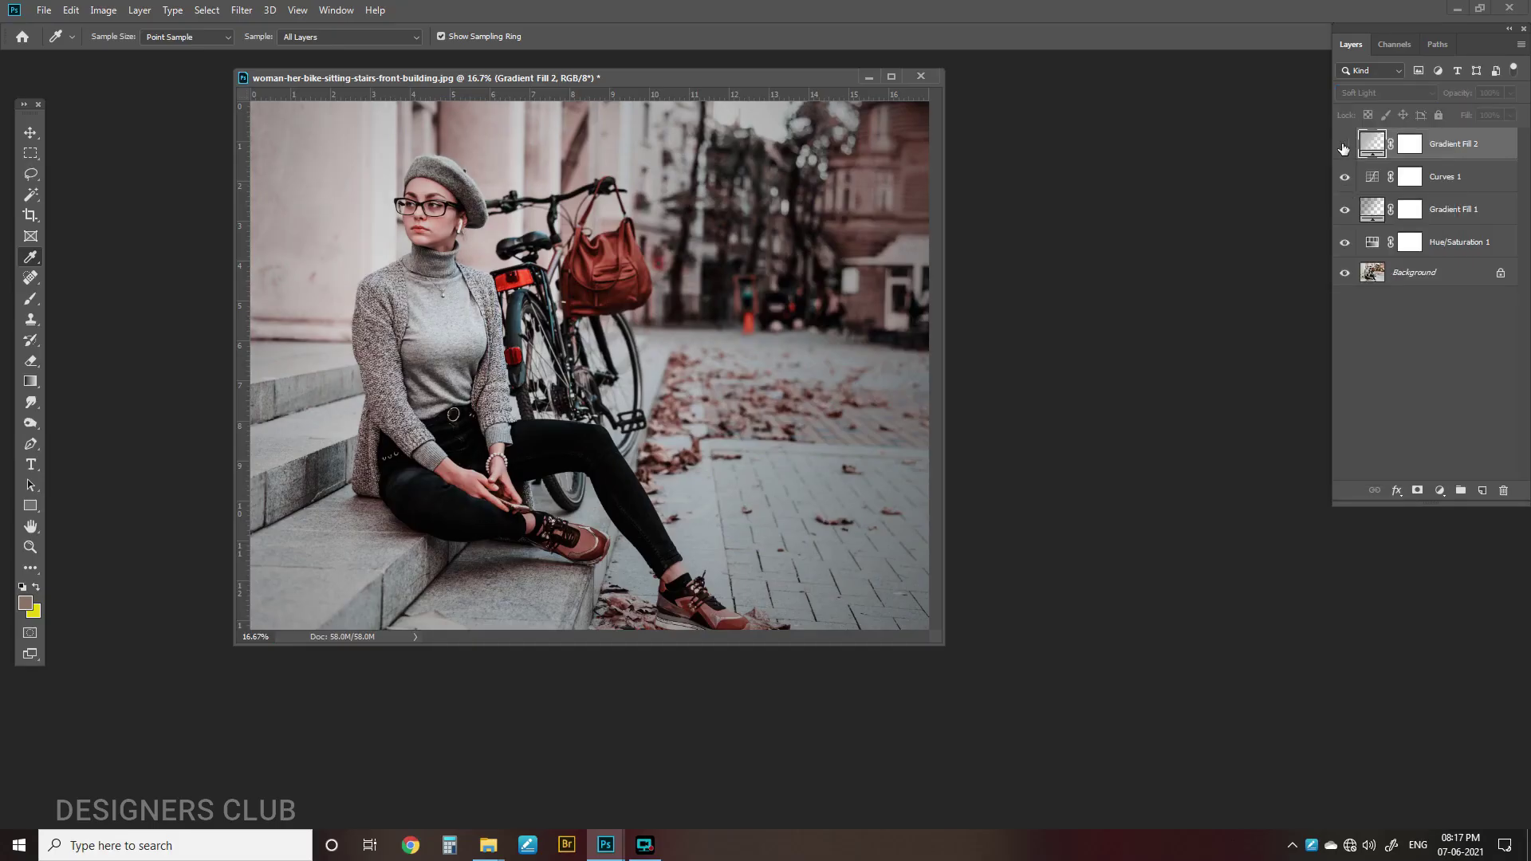
double_click(1364, 139)
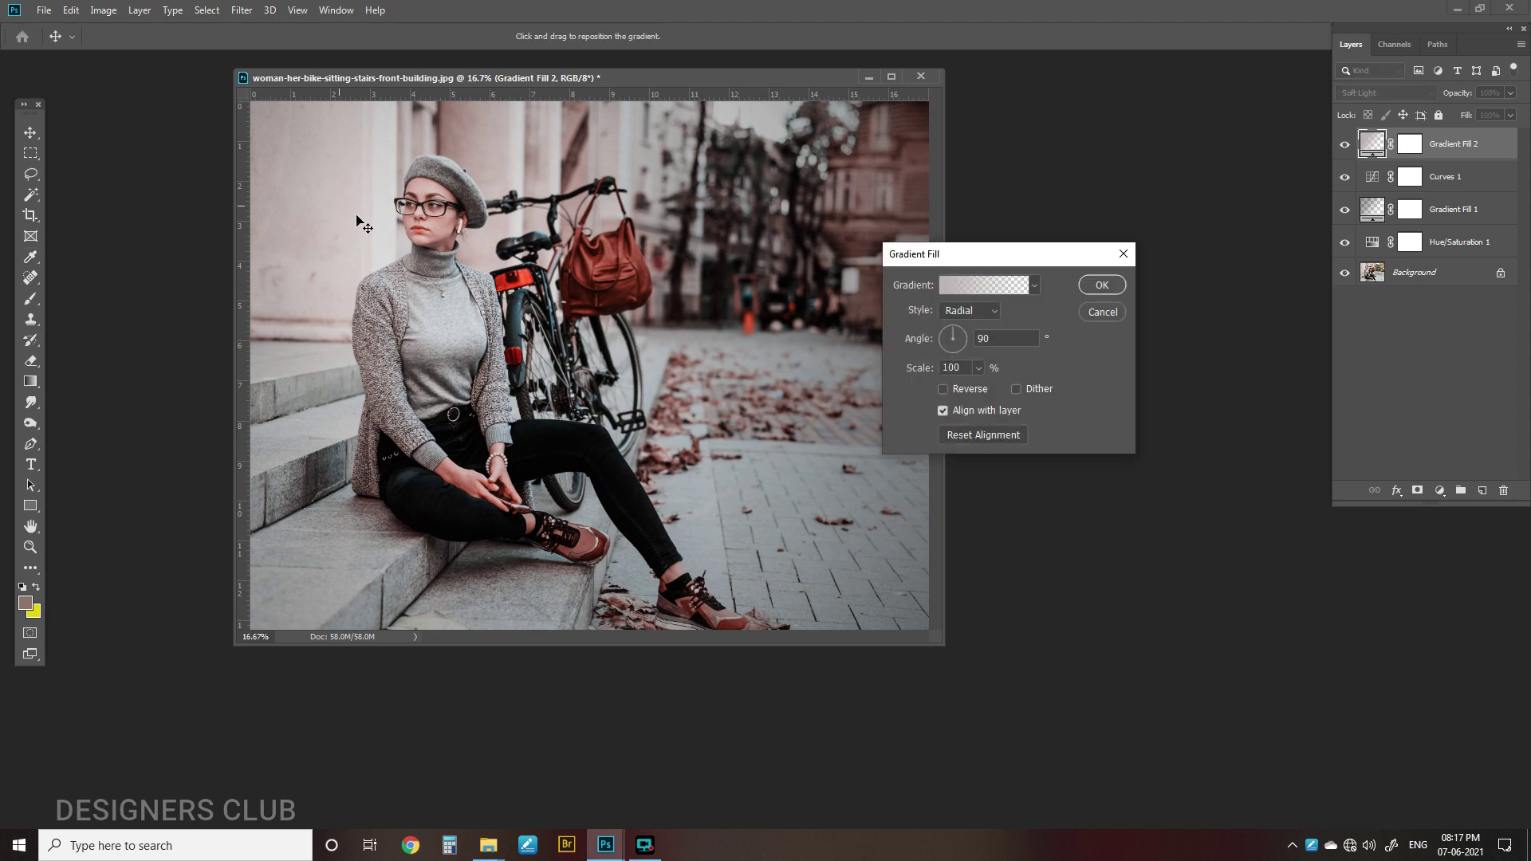
left_click(978, 368)
left_click_drag(390, 285, 380, 264)
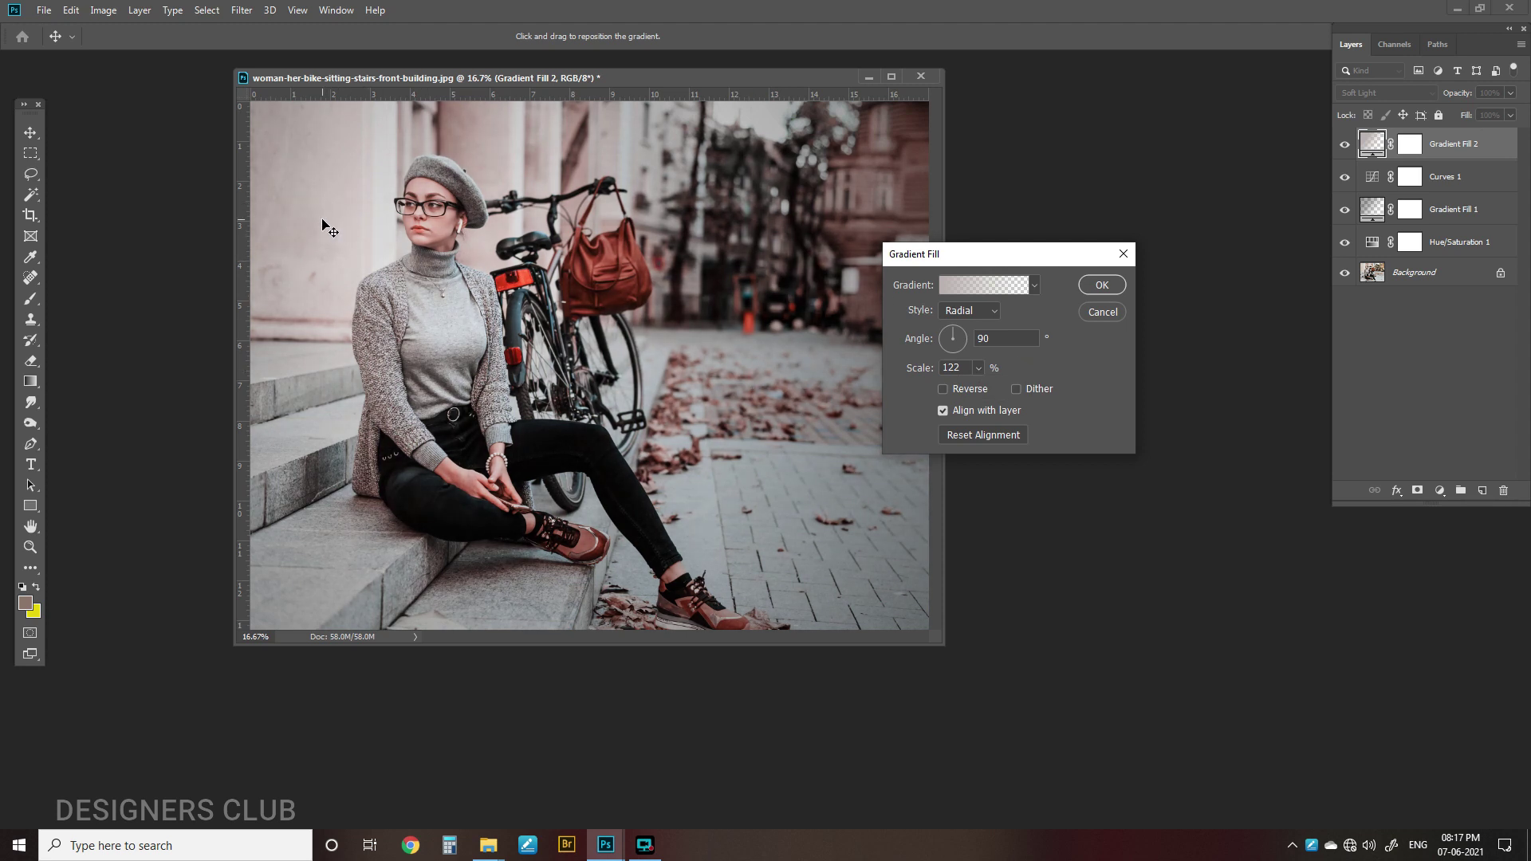
left_click(1099, 285)
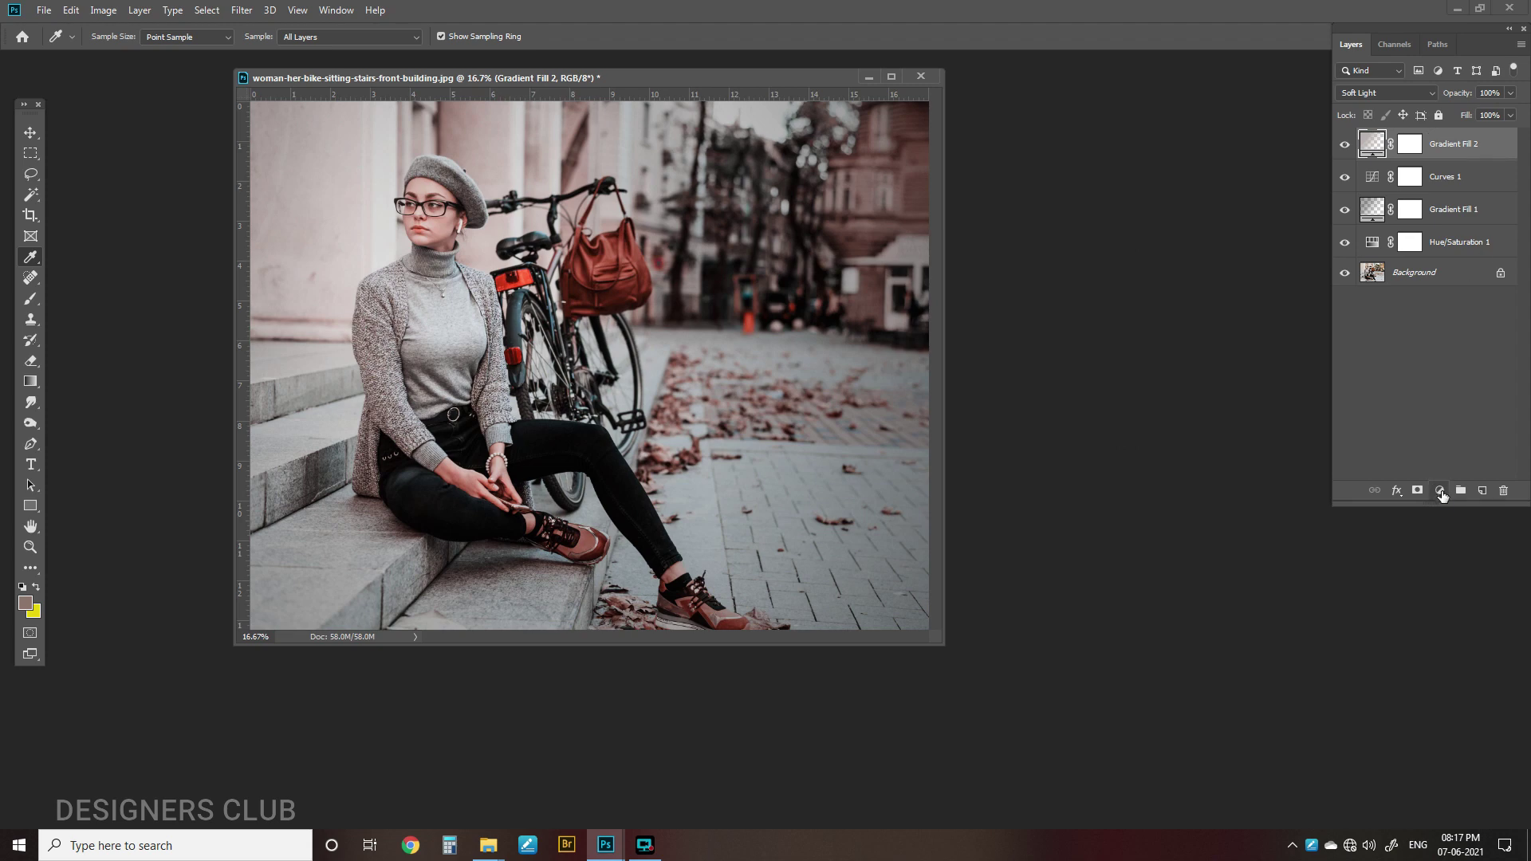
Add a Hue/Saturation adjustment layer above Gradient Fill 2, clip it to that layer, and reopen its settings
left_click(1440, 491)
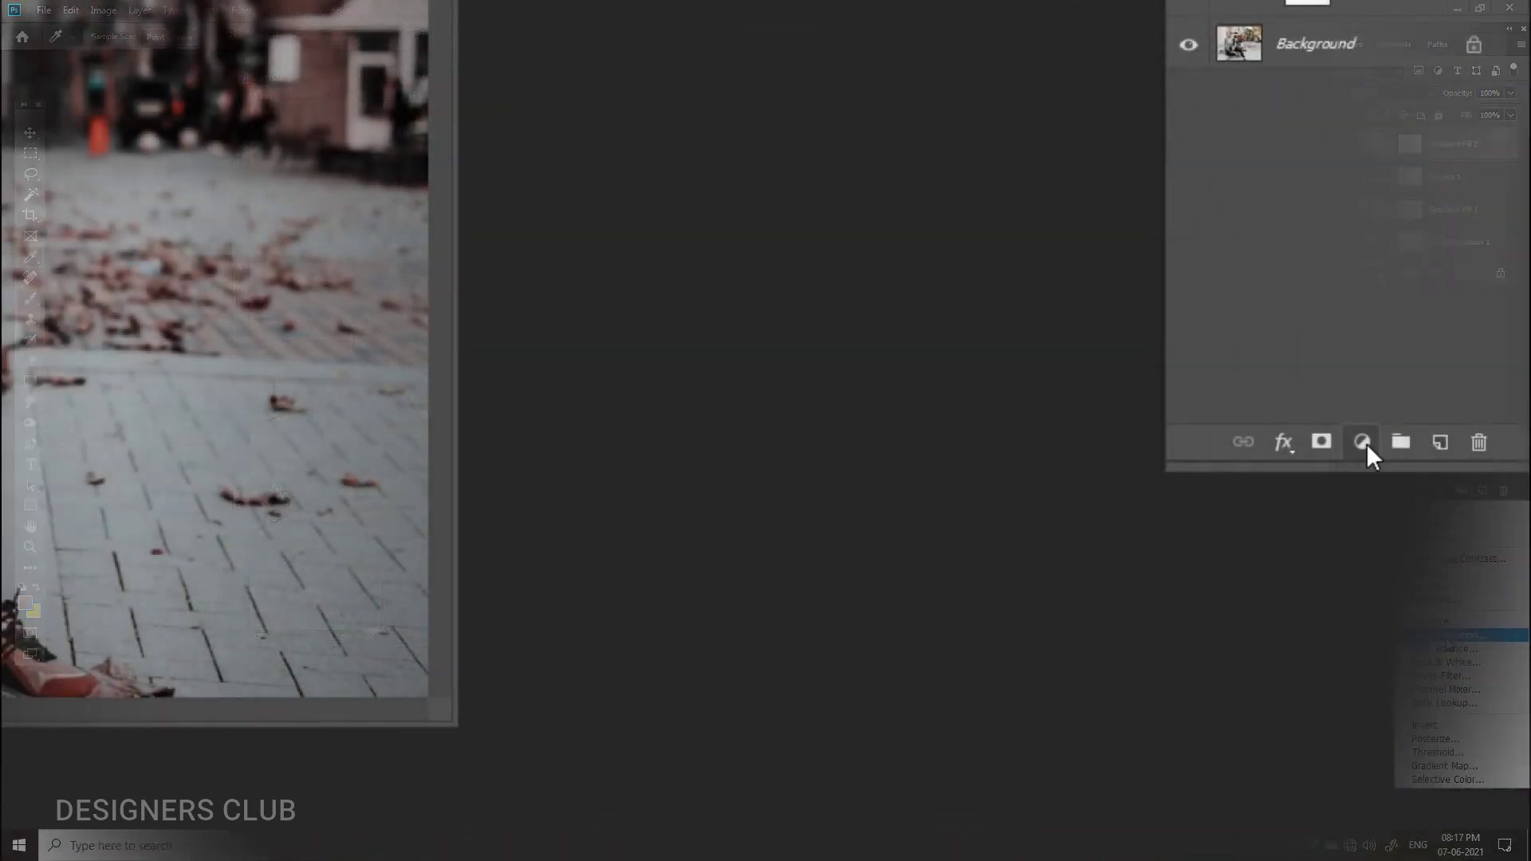
left_click(1364, 443)
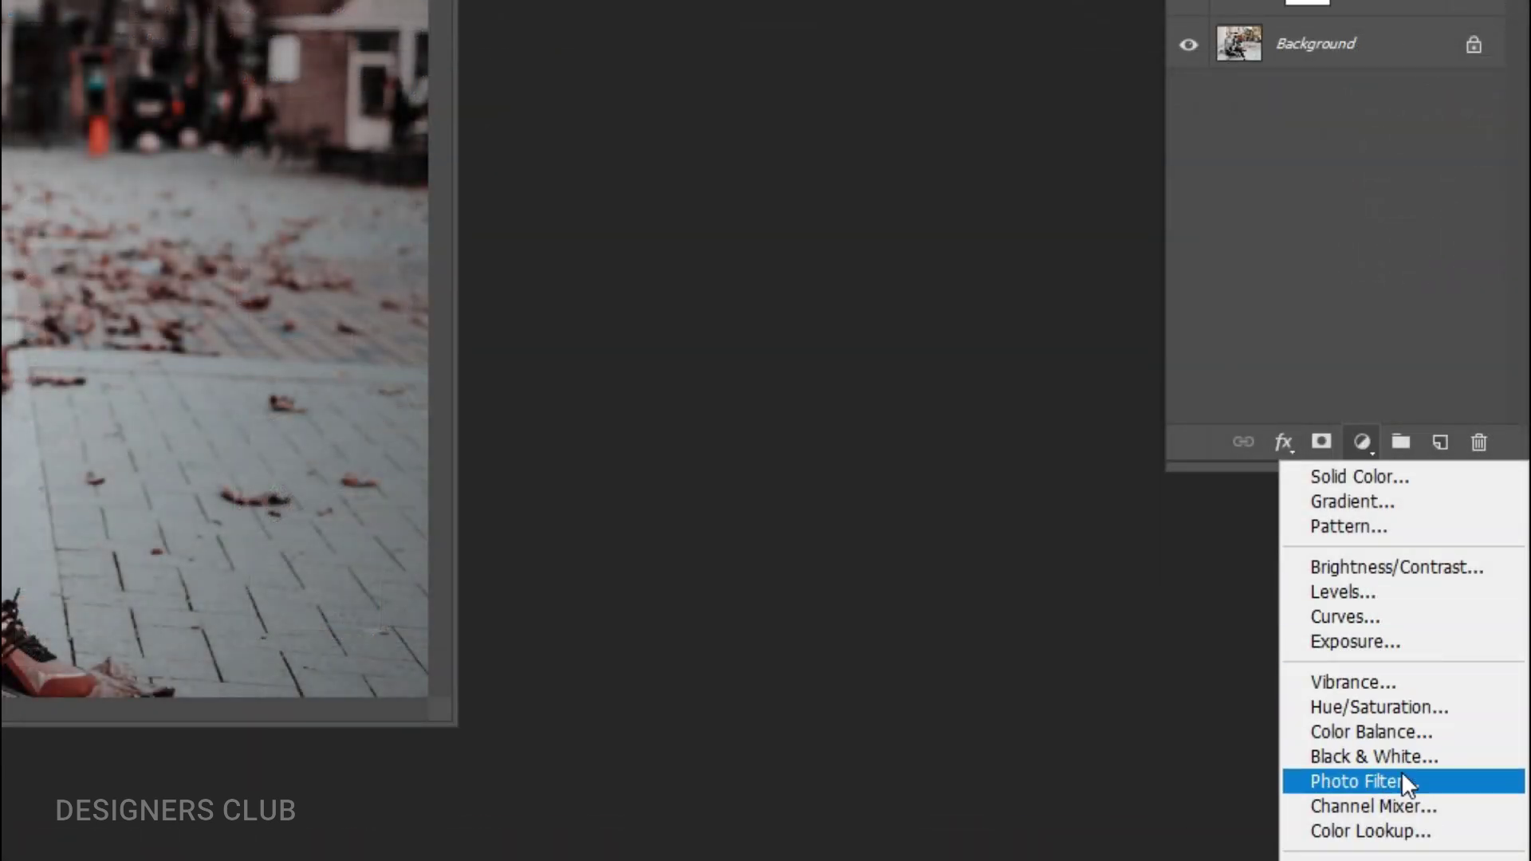
left_click(1375, 713)
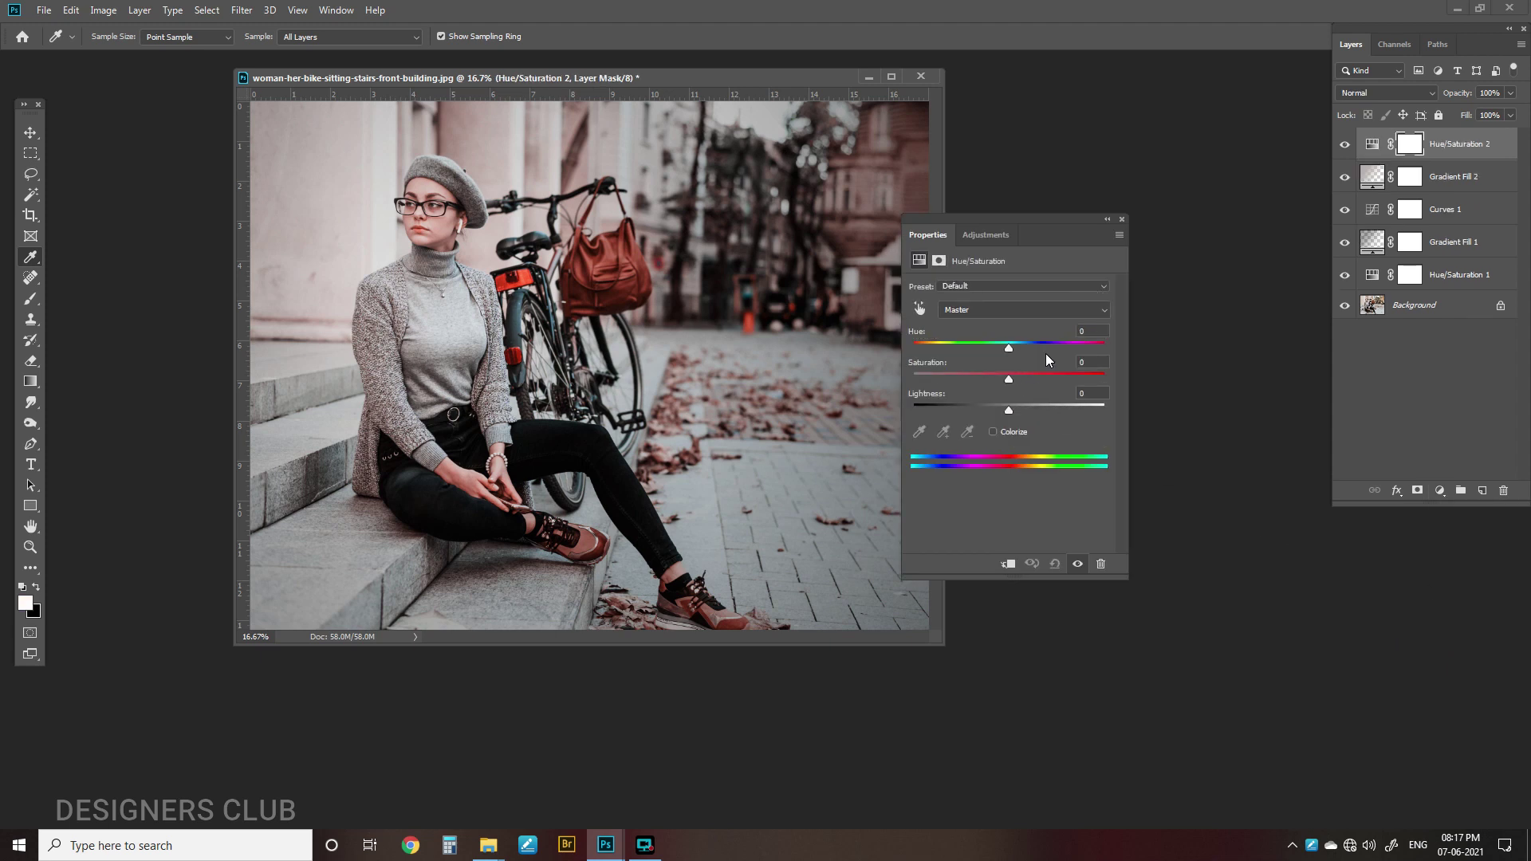
left_click(1121, 220)
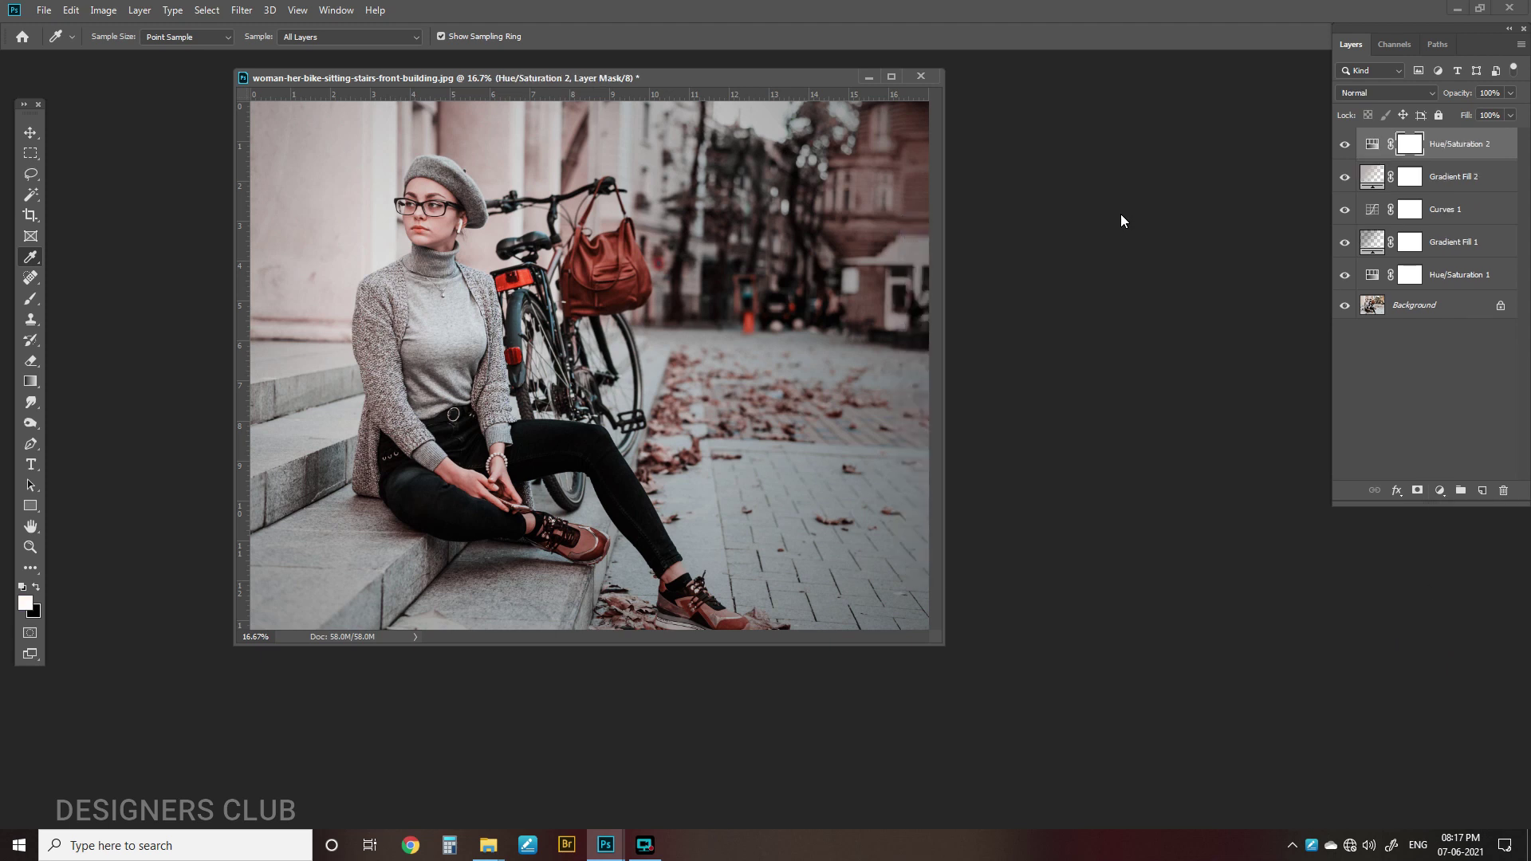
key("ctrl+alt+g")
left_click(1390, 145)
double_click(1392, 147)
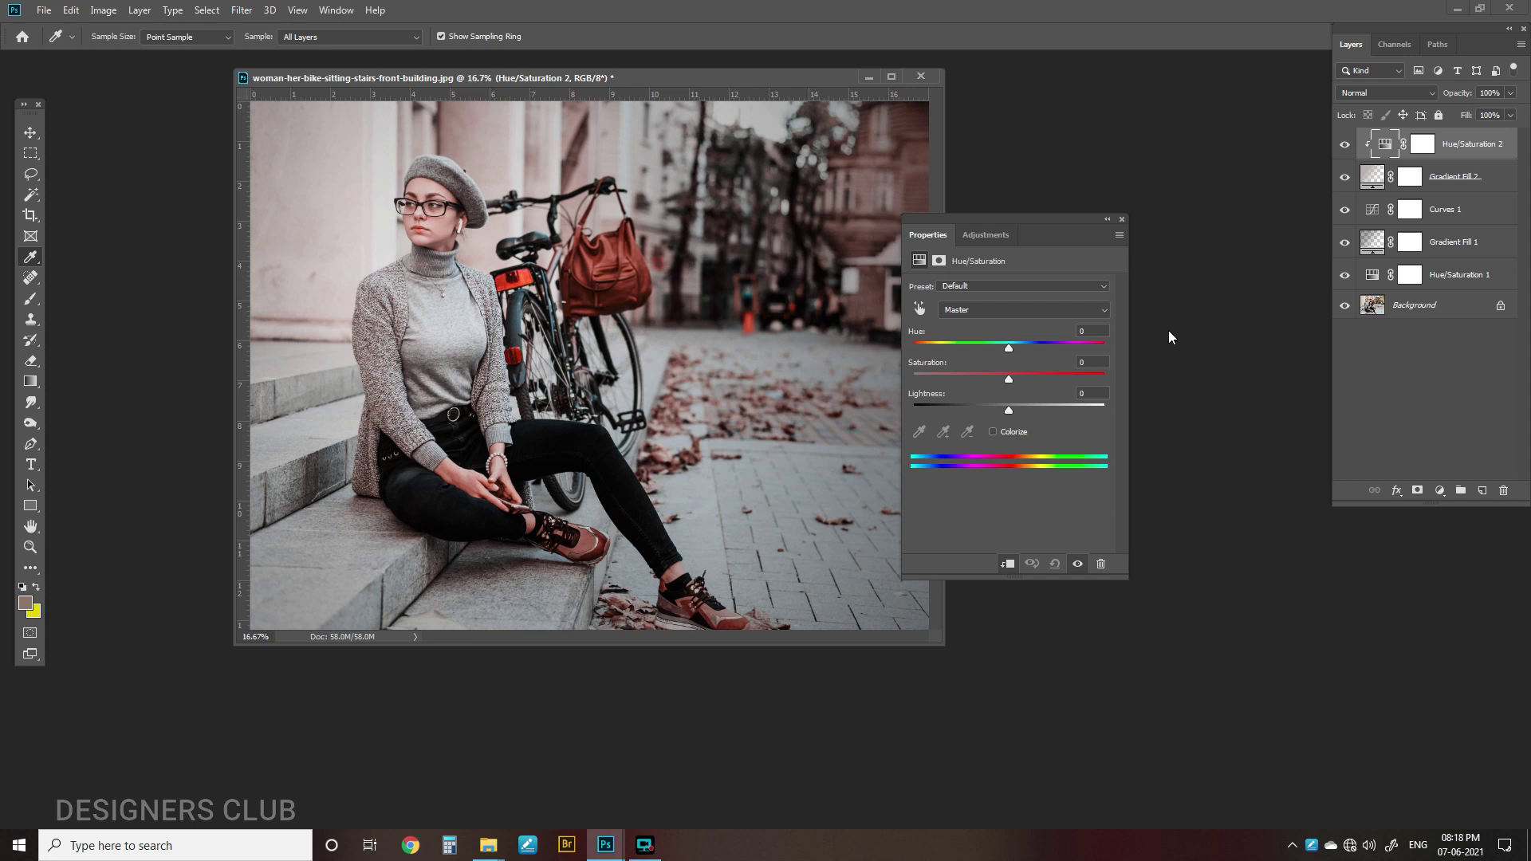
Set the clipped Hue/Saturation layer's master hue to +110 and raise its saturation slightly
left_click_drag(1007, 346, 1079, 349)
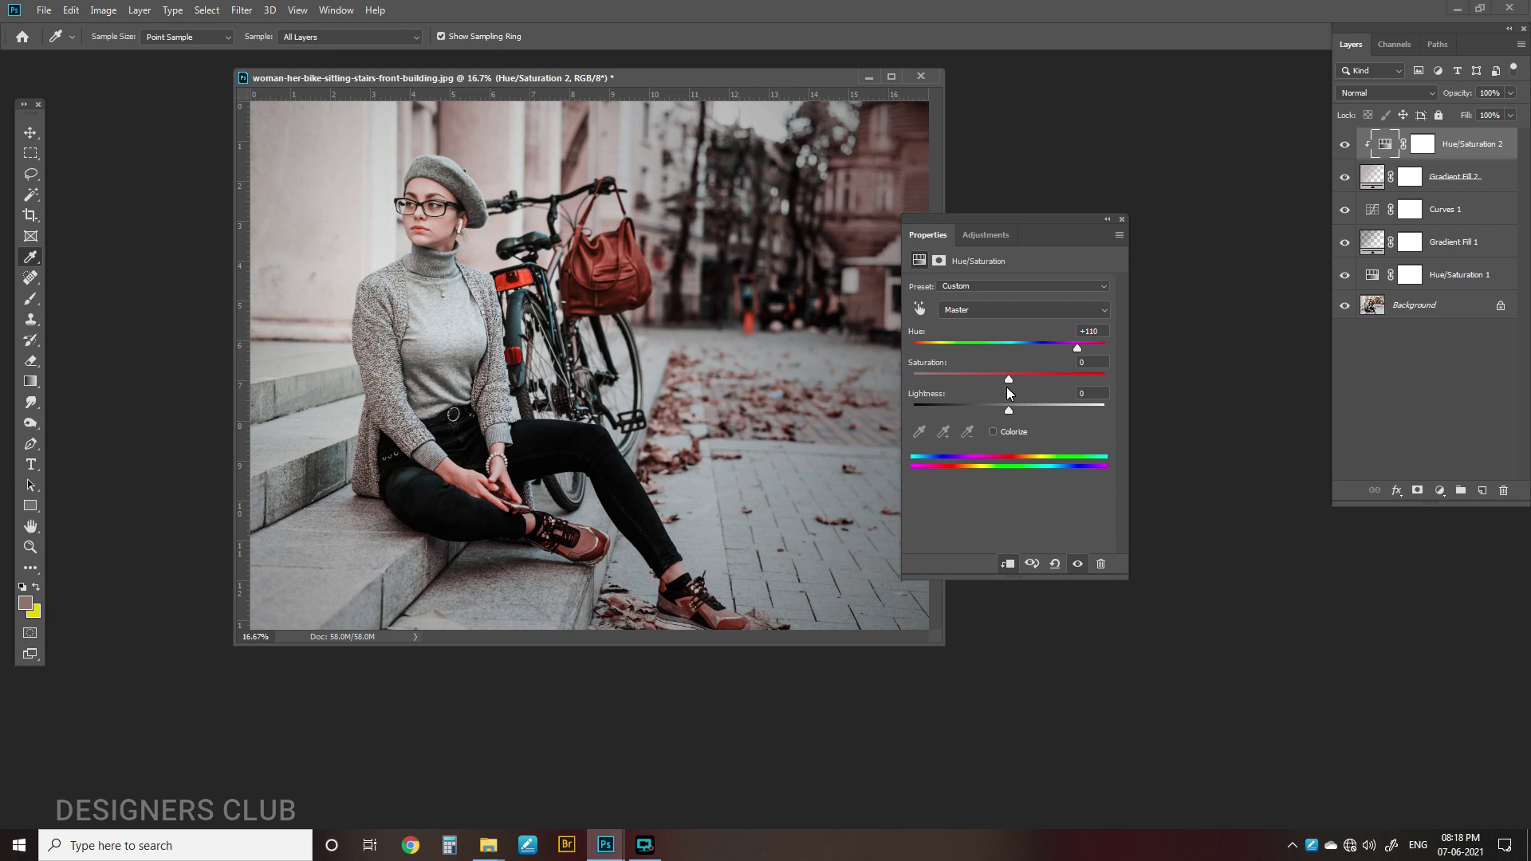
left_click_drag(1009, 380, 1029, 380)
left_click(1121, 218)
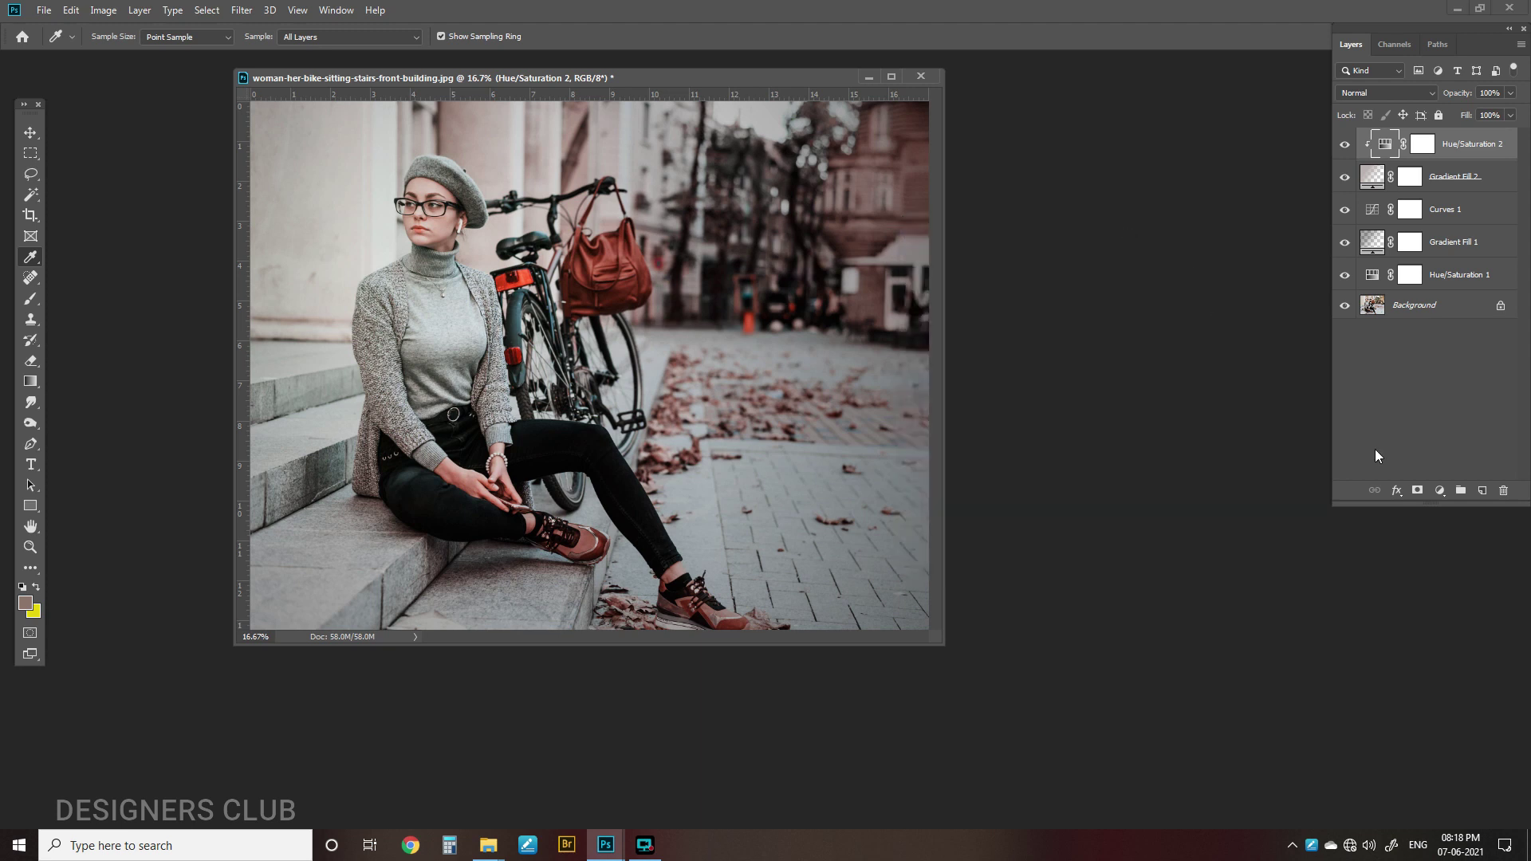
Add another Hue/Saturation adjustment layer on top and adjust its Reds range so the handbag and leaves turn a deeper red
left_click(1439, 491)
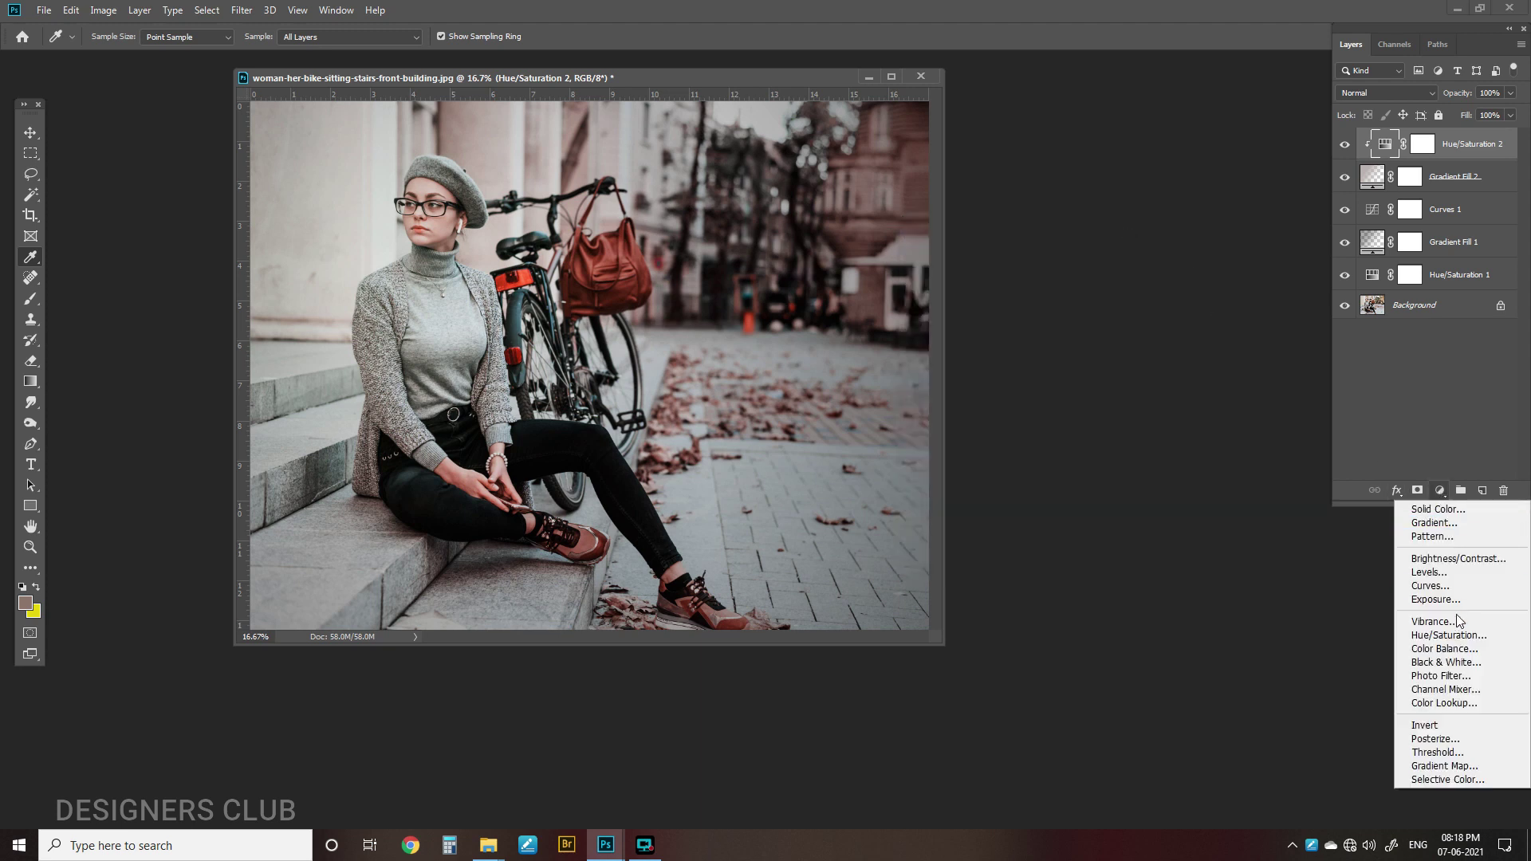
left_click(1449, 634)
left_click(1029, 310)
left_click(987, 332)
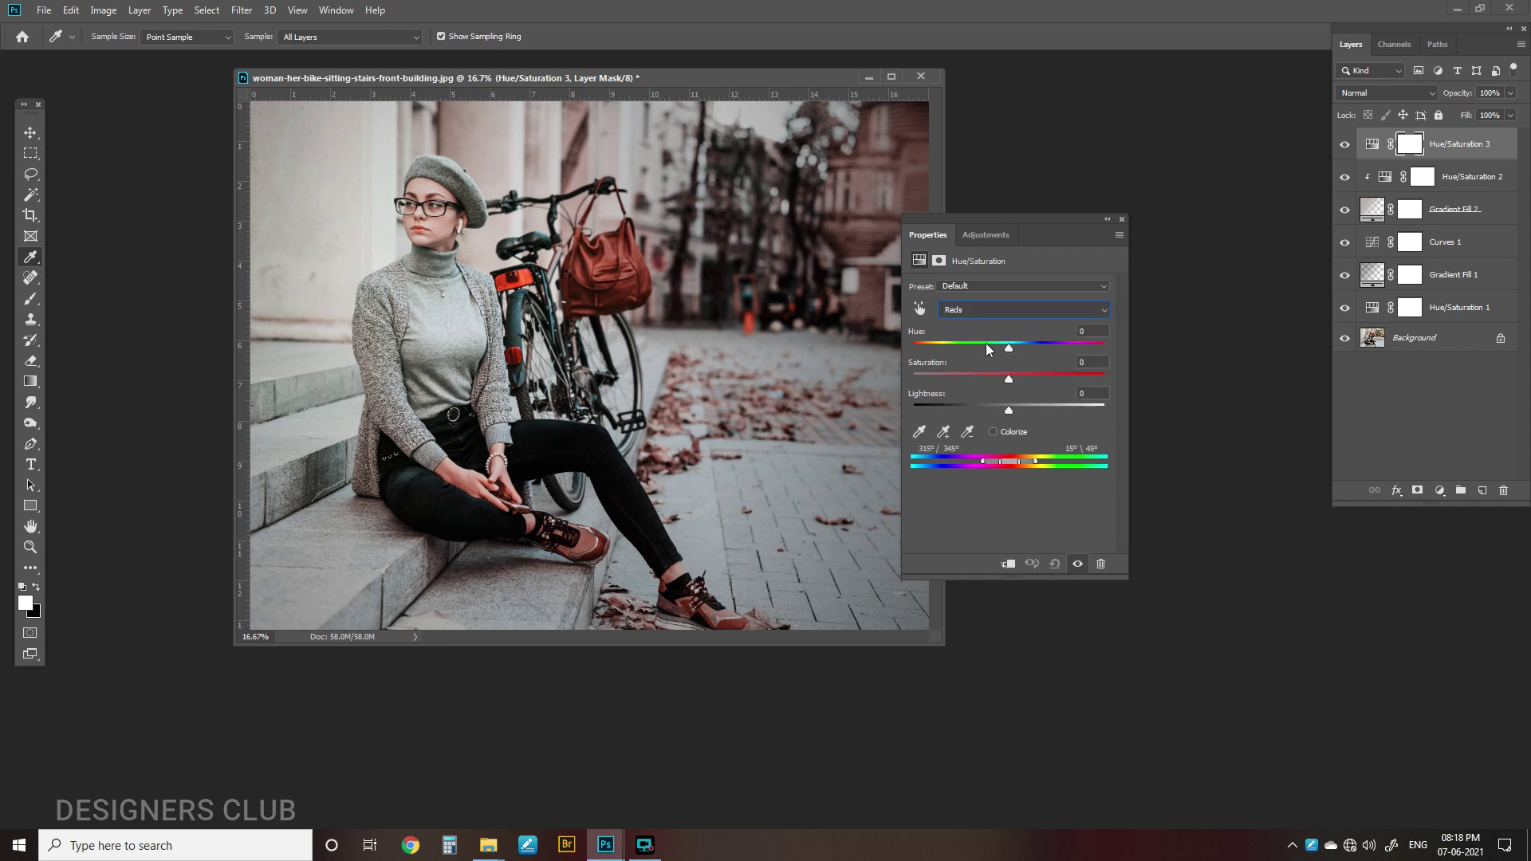
left_click_drag(1006, 352, 1002, 415)
left_click(1121, 220)
Group all the adjustment and fill layers above the Background and lower the group's opacity to 83%
left_click(1443, 309, "shift")
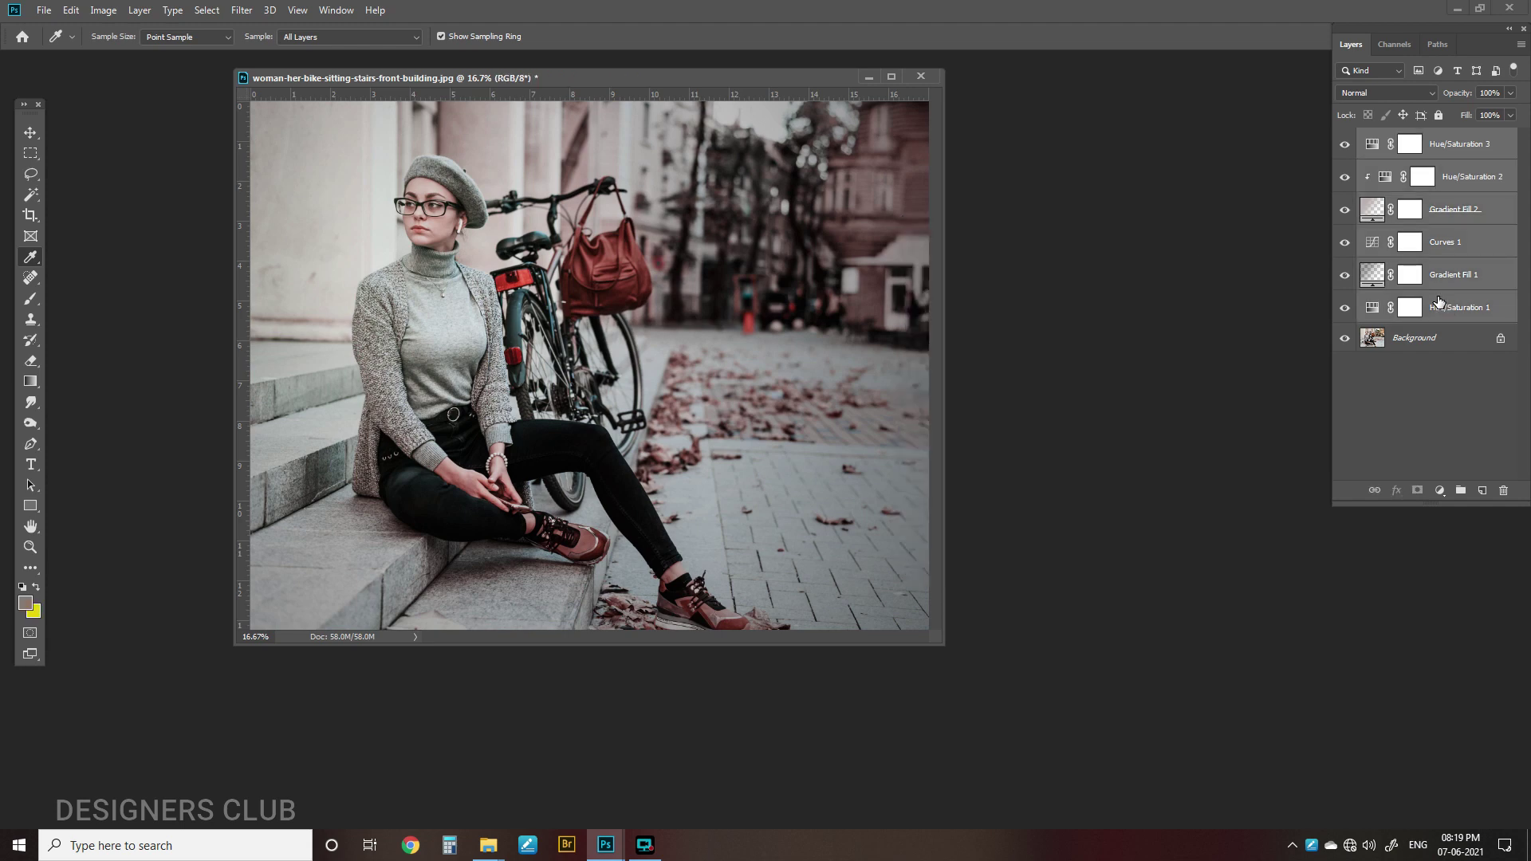
key("ctrl+g")
left_click(1345, 139)
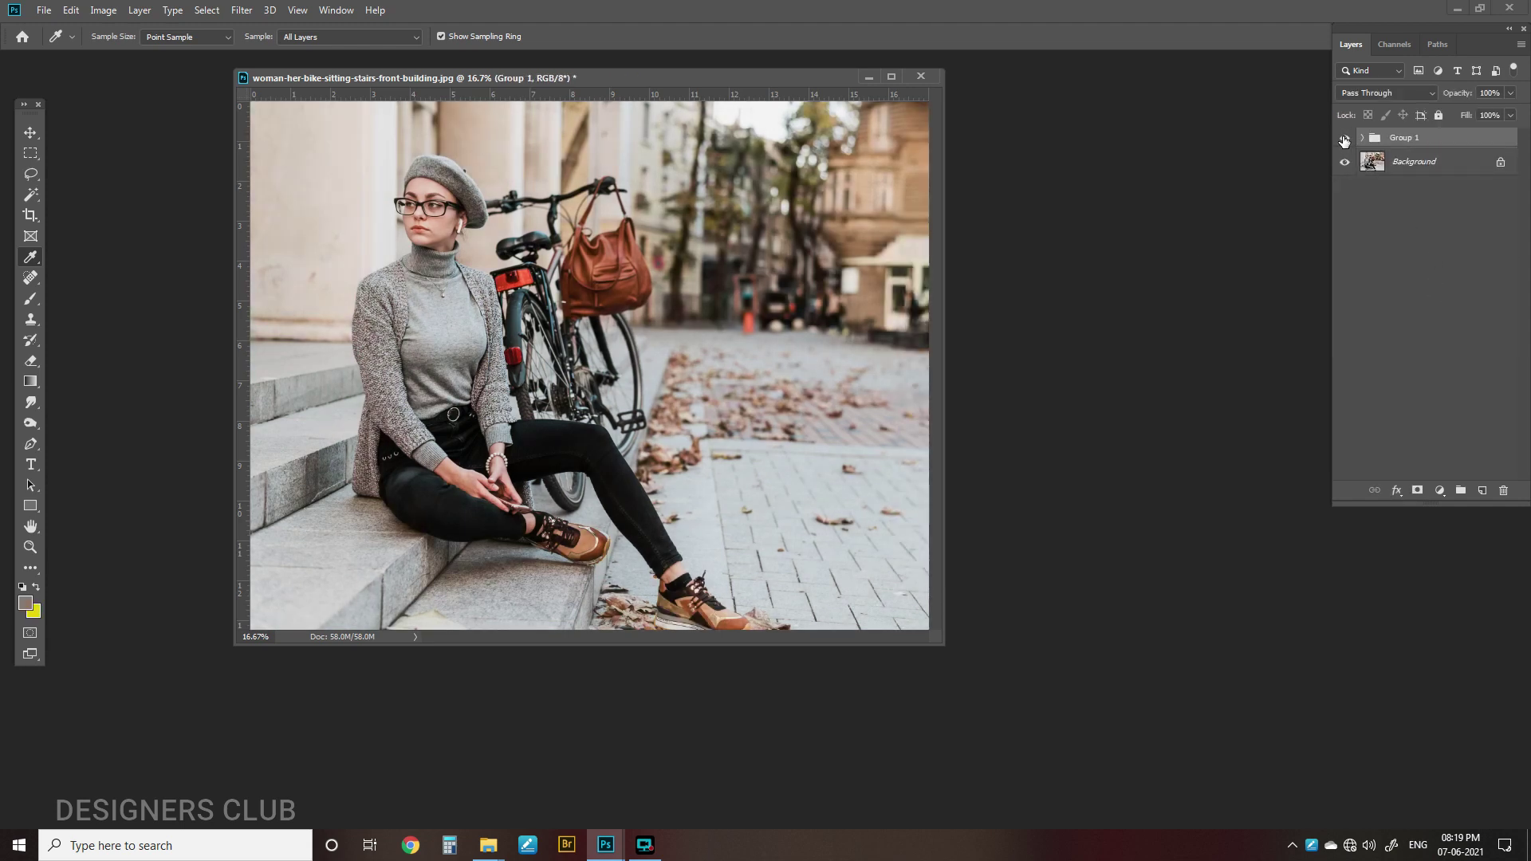
left_click(1345, 139)
left_click(1345, 139)
left_click(1345, 139)
left_click(1511, 92)
left_click_drag(1514, 111, 1499, 117)
Compare the portrait with and without the grading by toggling the visibility of Group 1
left_click(1346, 142)
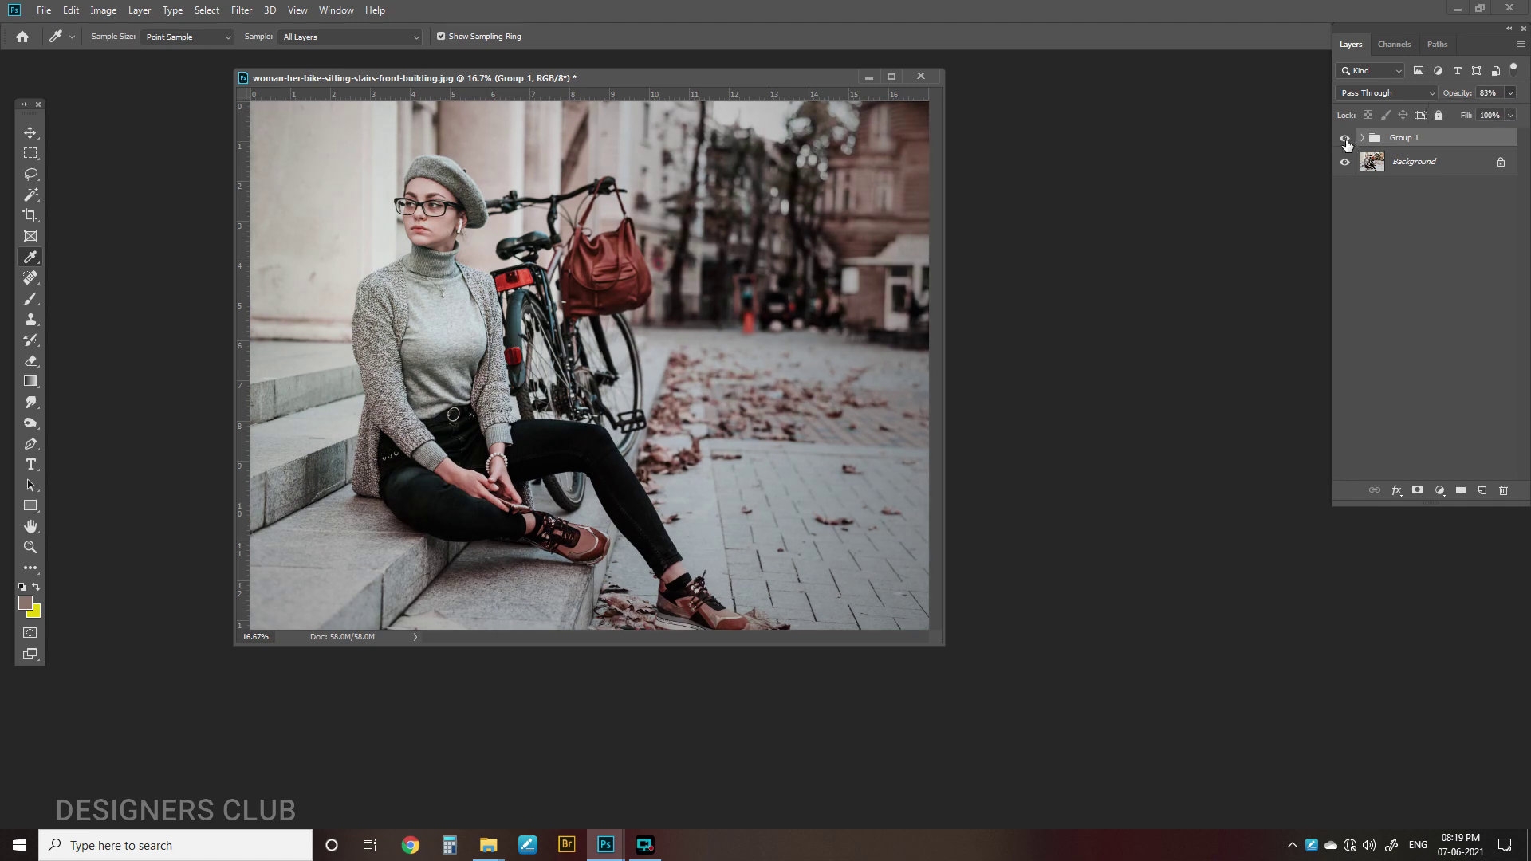
left_click(1346, 141)
left_click(1346, 141)
left_click(1346, 141)
left_click(1346, 140)
left_click(1346, 141)
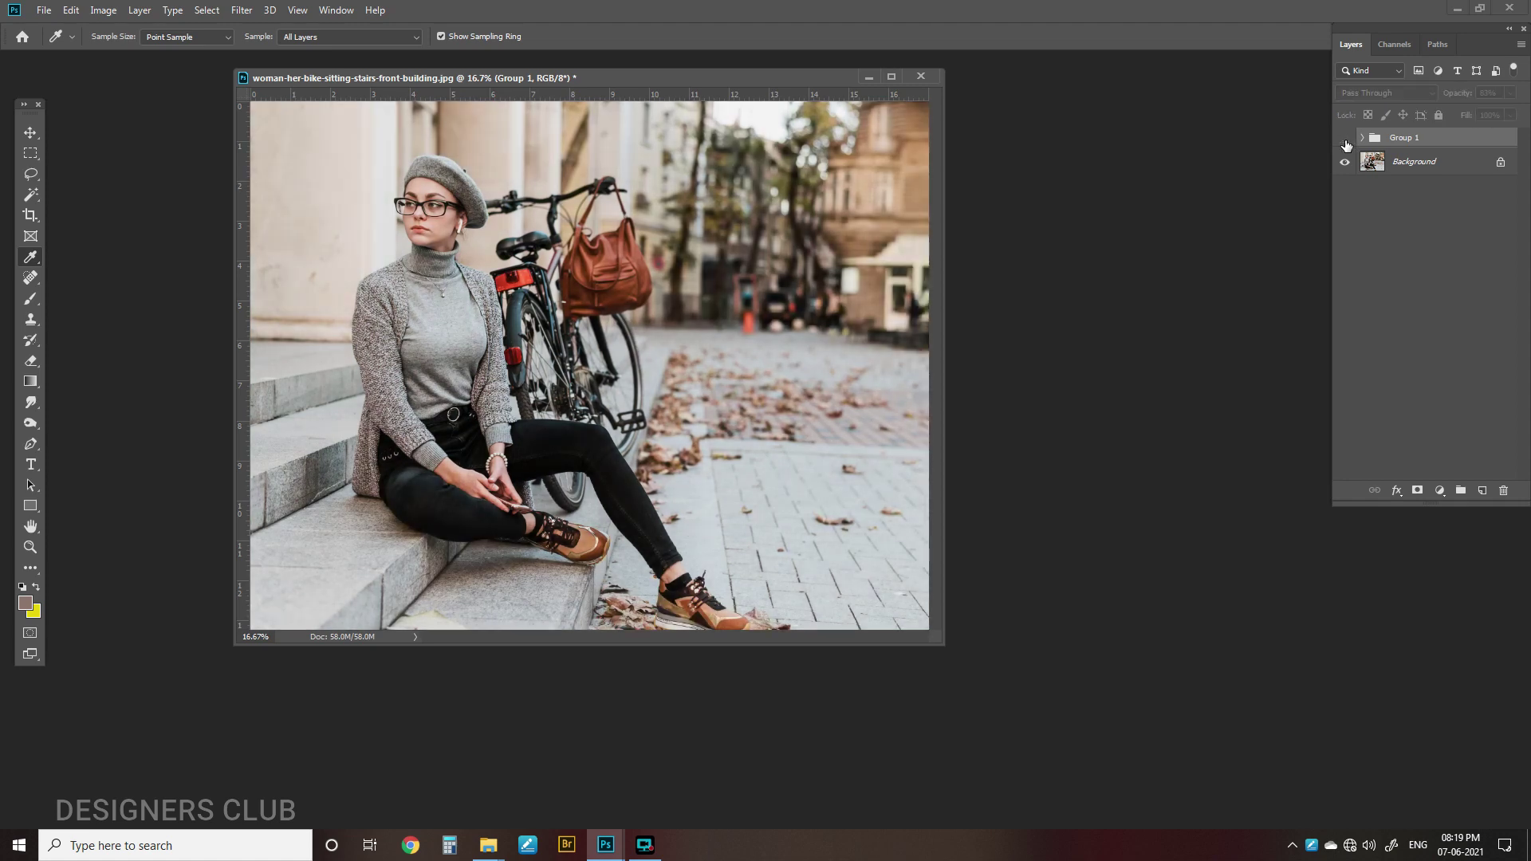
left_click(1345, 140)
left_click(1345, 140)
left_click(1345, 141)
left_click(1345, 141)
left_click(1346, 141)
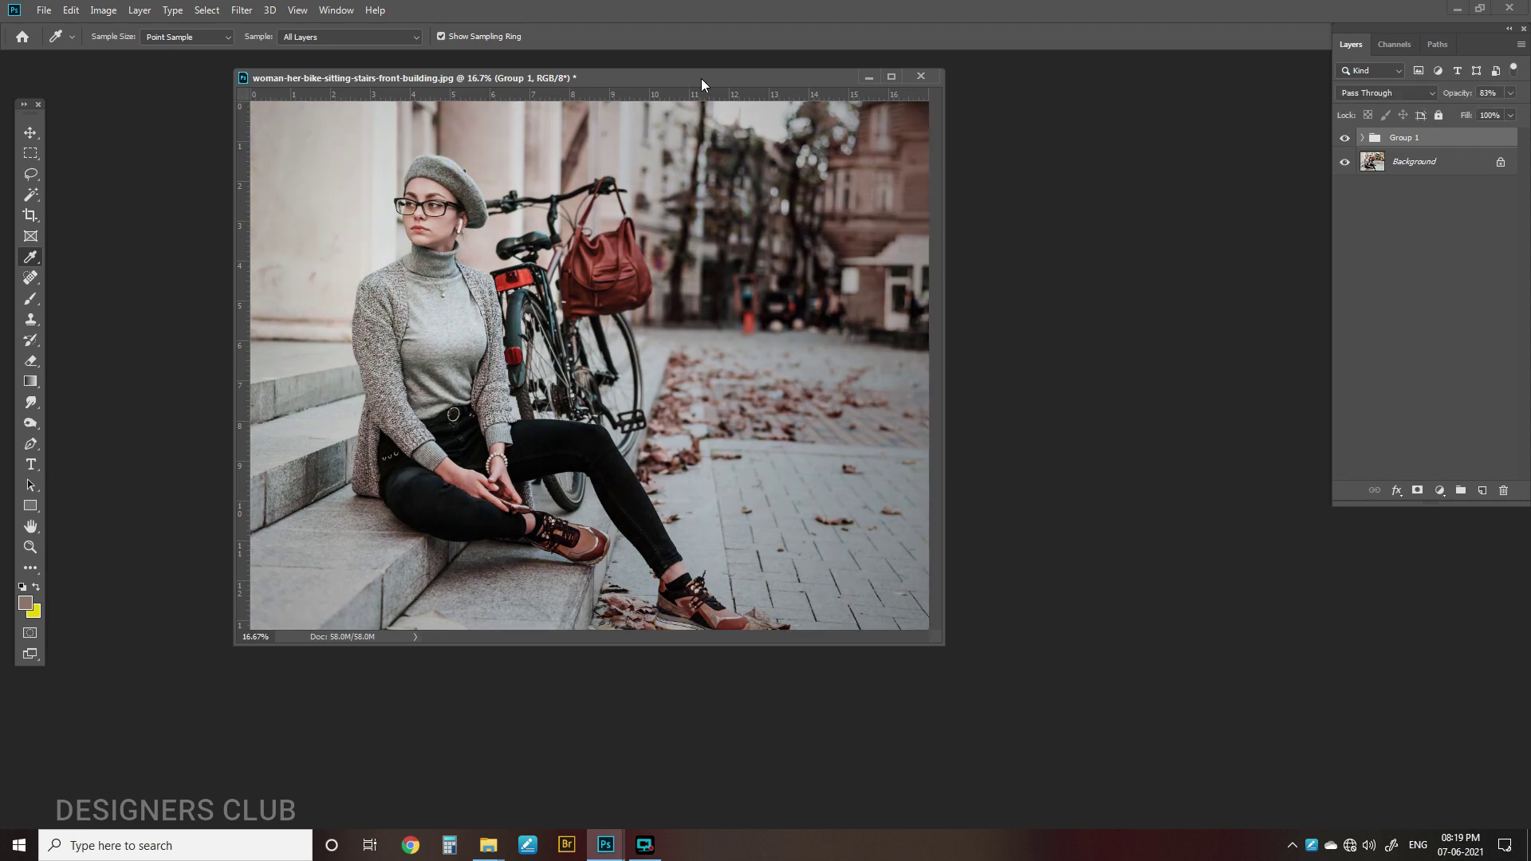
Open wp2006846-land-rover-range-rover-wallpapers.jpg from the dwnld folder with default Camera Raw settings and offset its window from the portrait's
left_click_drag(701, 78, 577, 62)
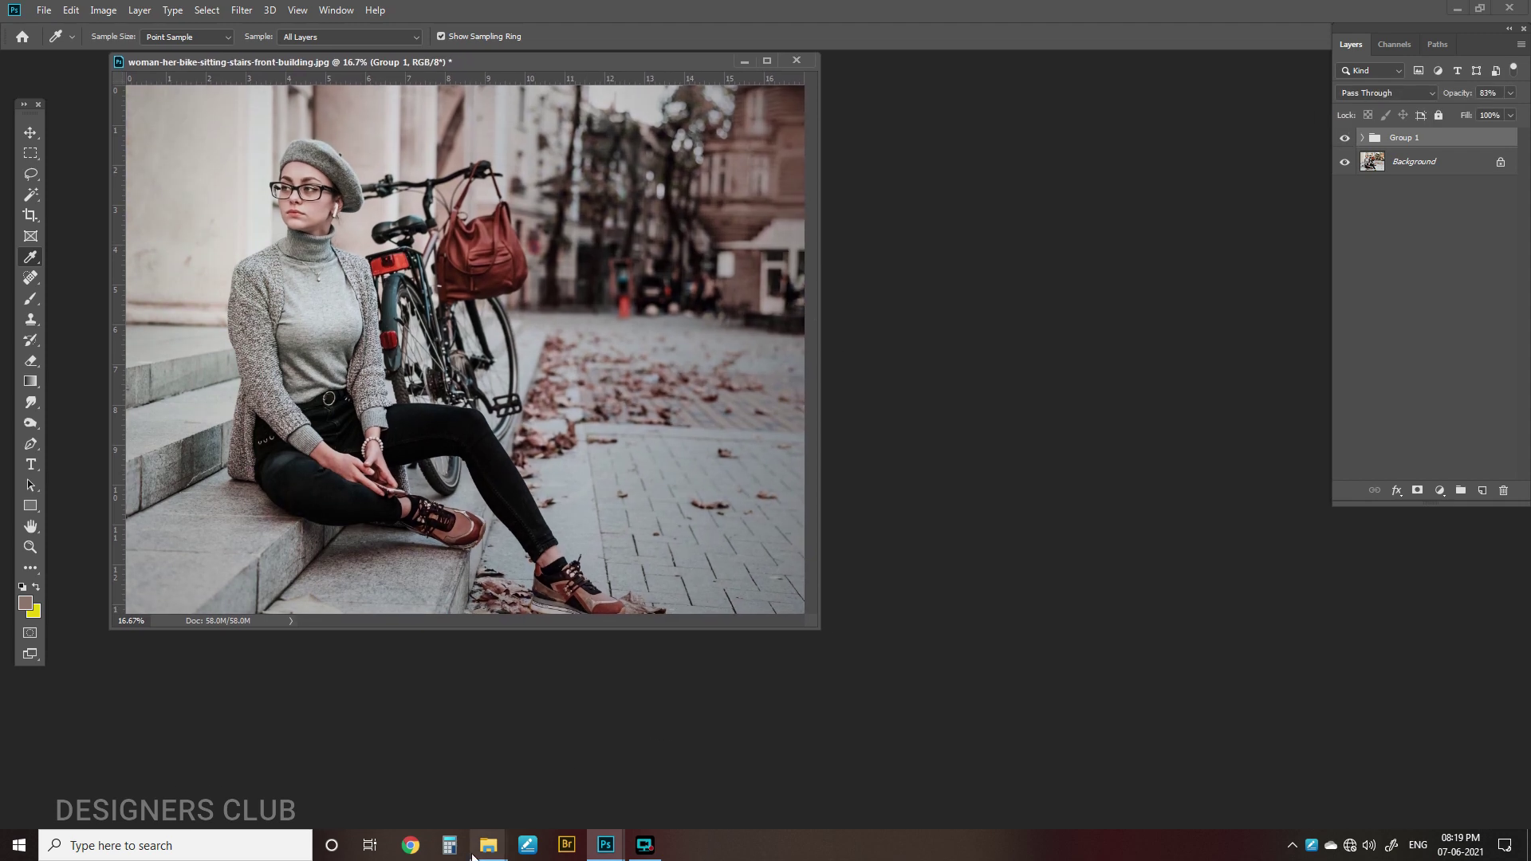
mouse_move(488, 846)
left_click(433, 778)
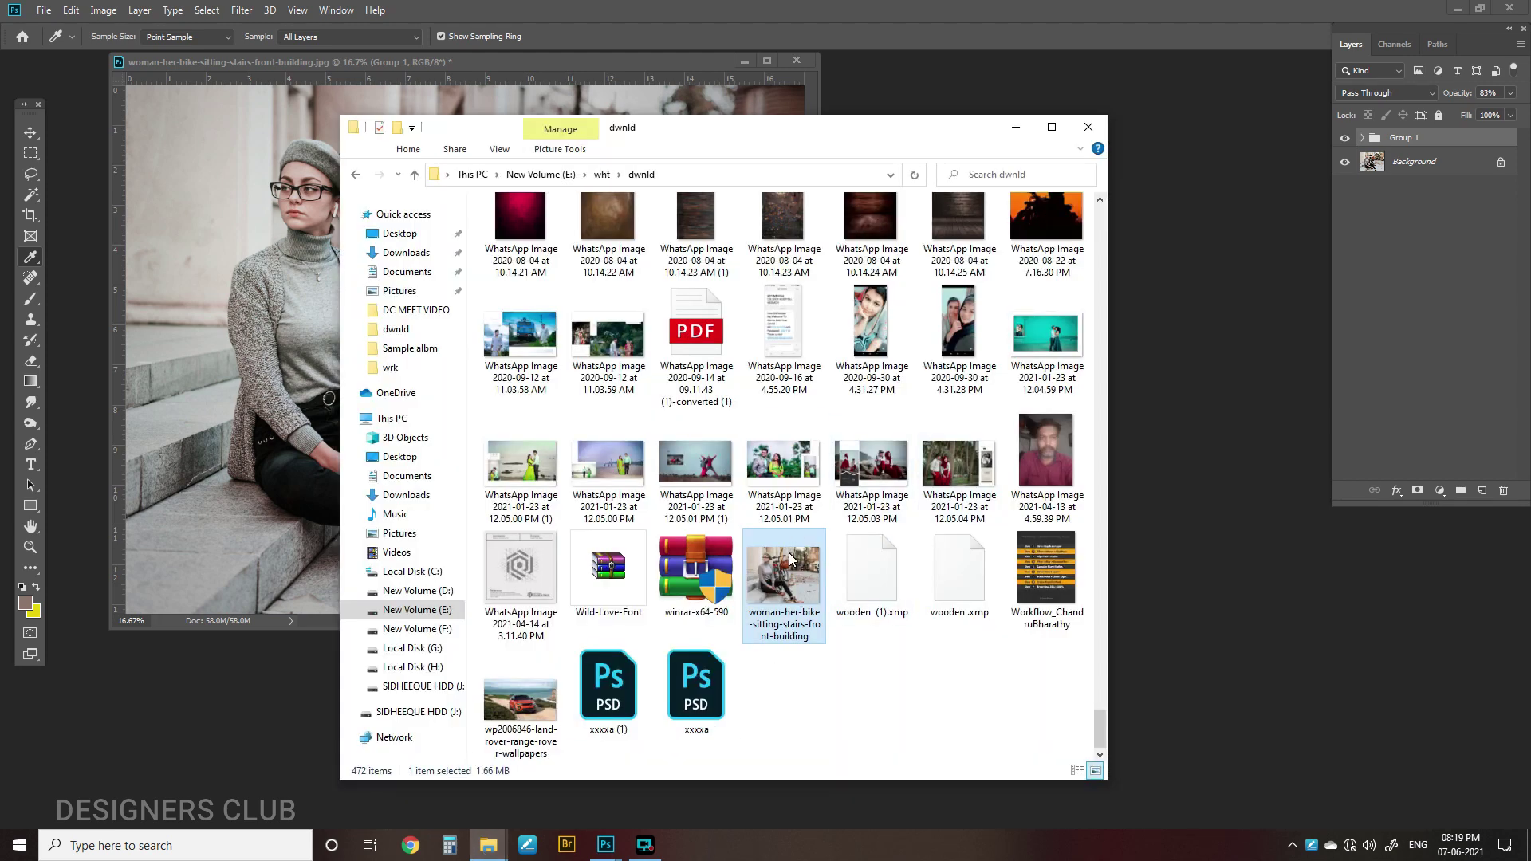
left_click(1189, 667)
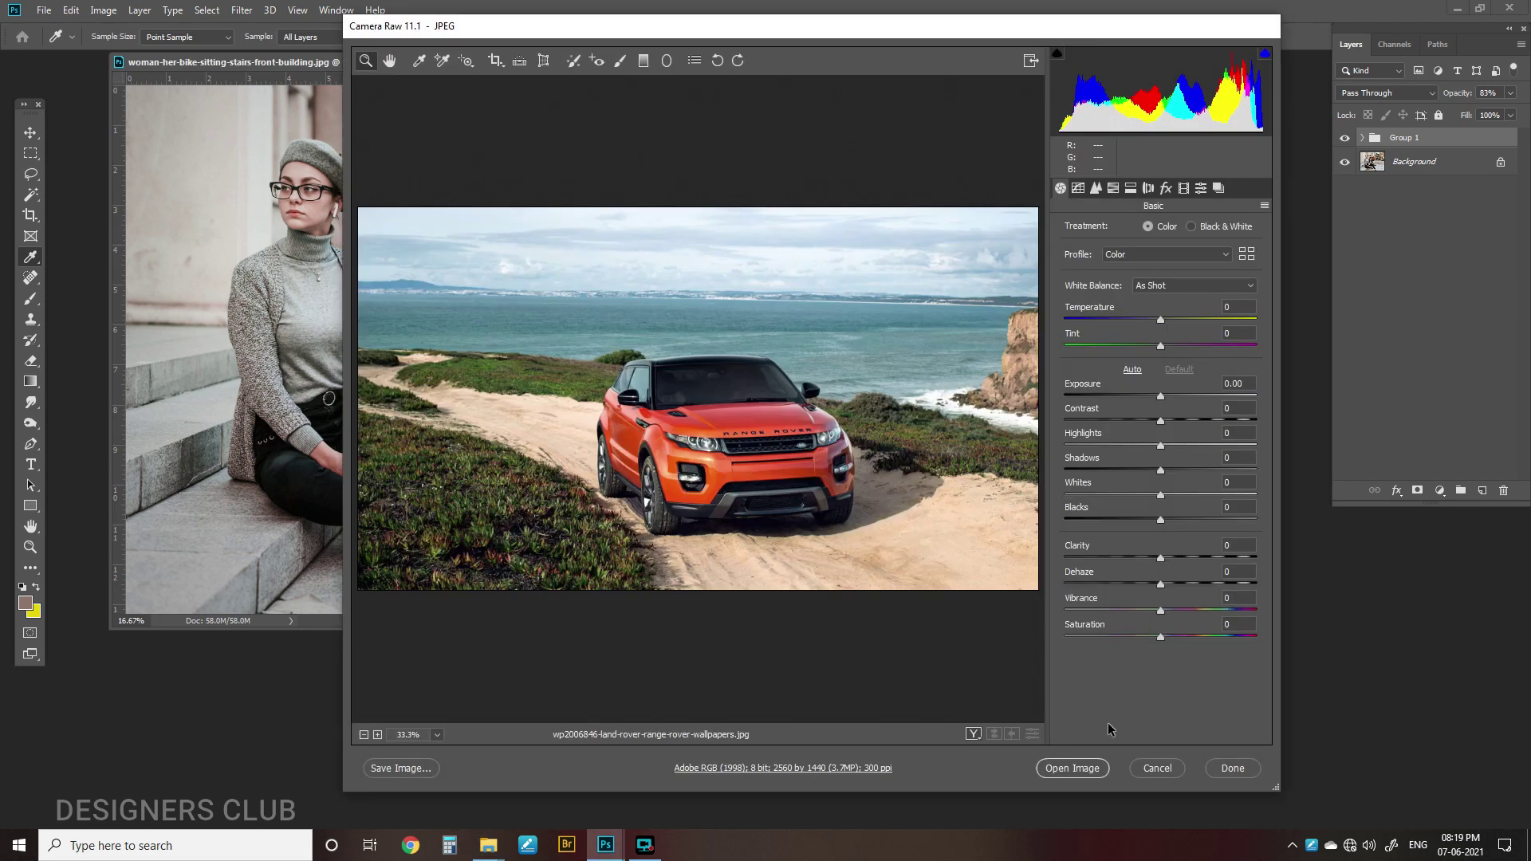
left_click(1071, 767)
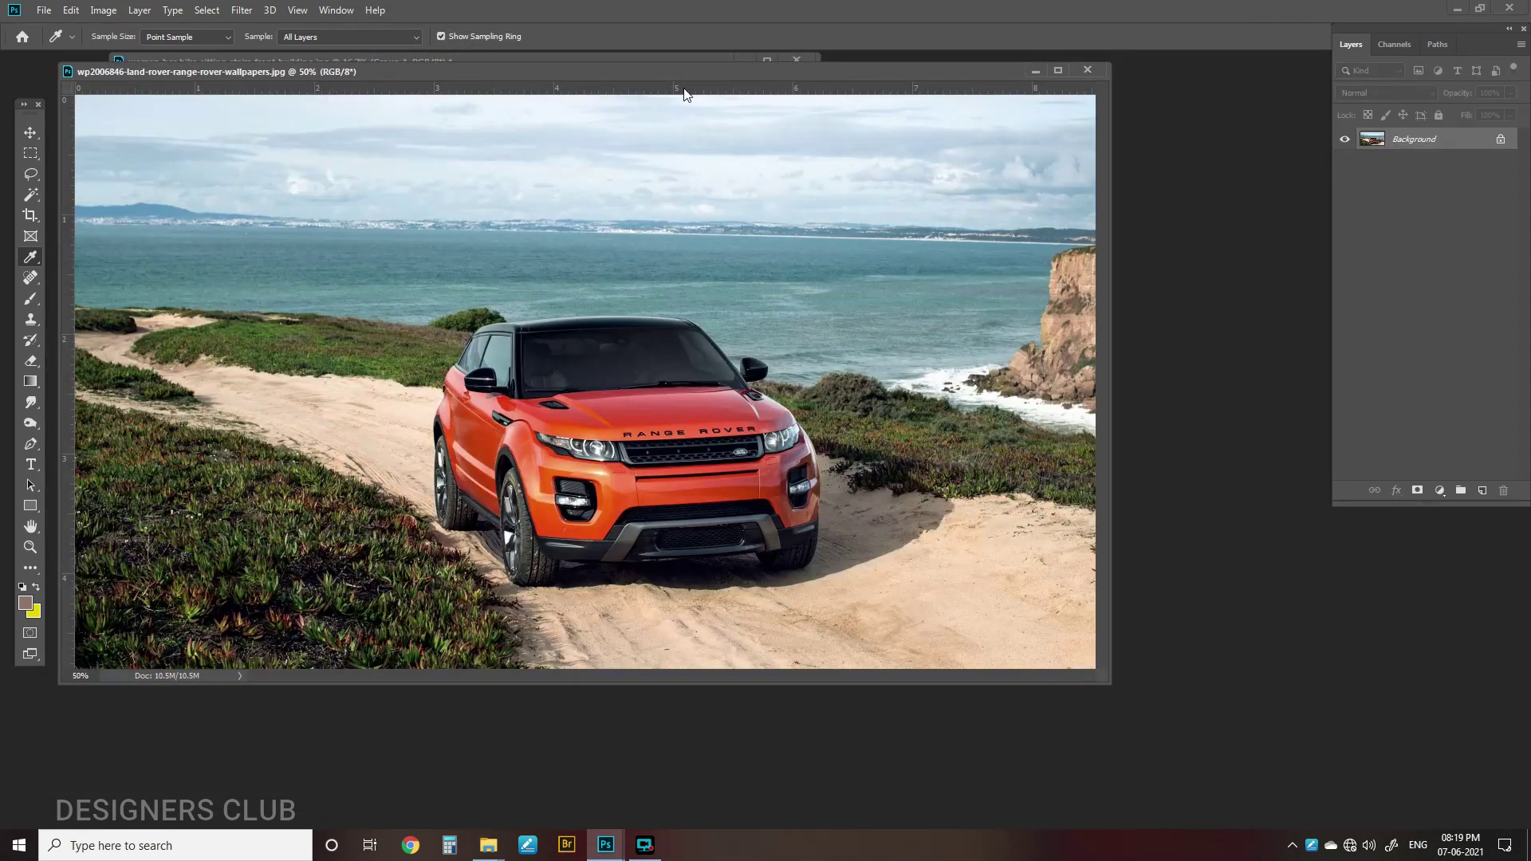
left_click_drag(684, 71, 847, 211)
Copy Group 1 from the portrait into the car photo and compare the car photo with the grading hidden and shown
left_click(648, 64)
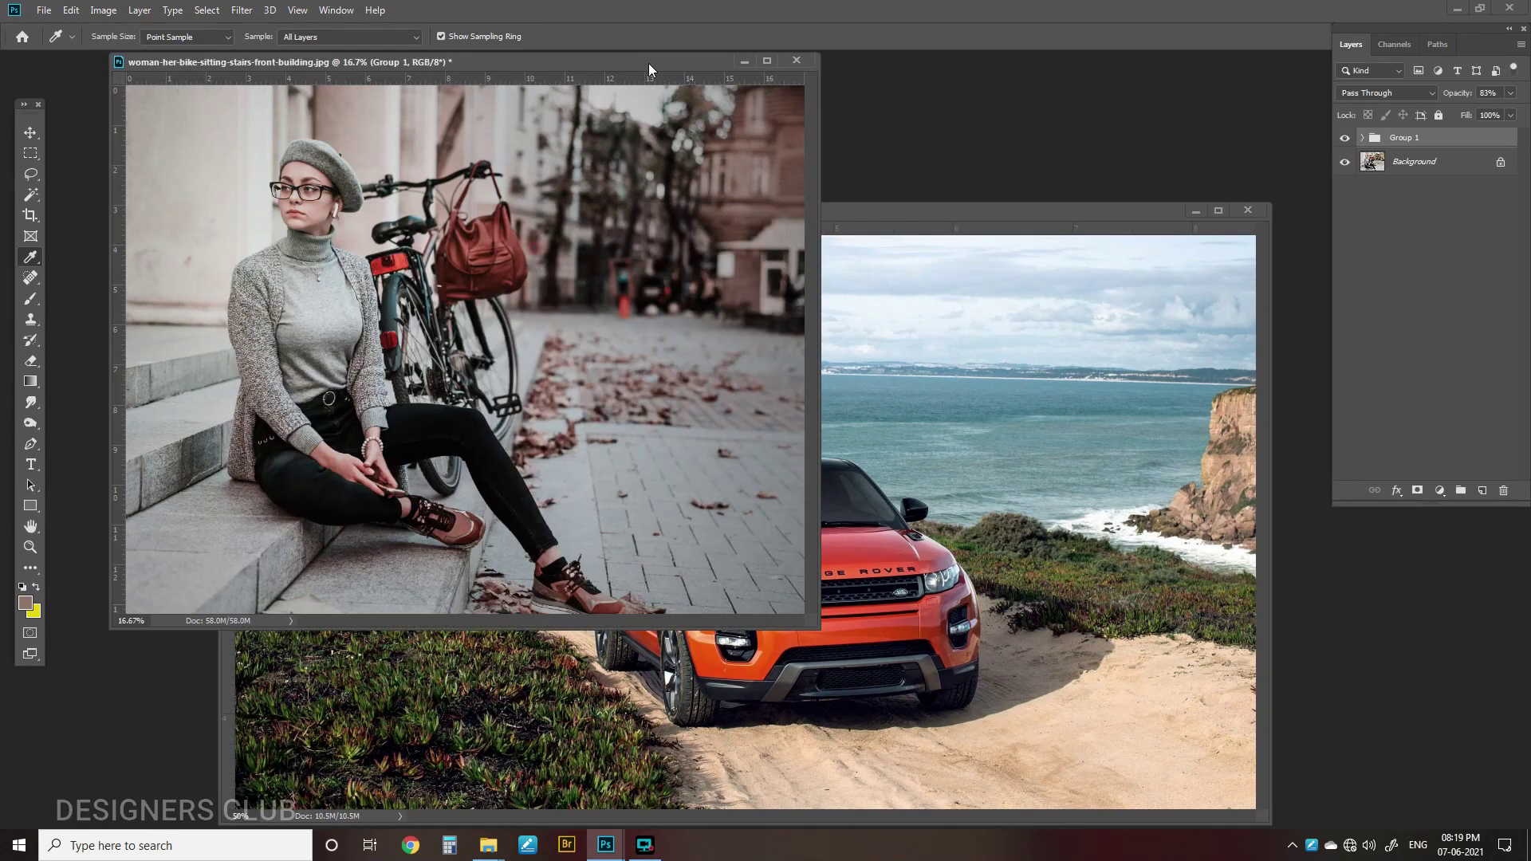
right_click(1396, 144)
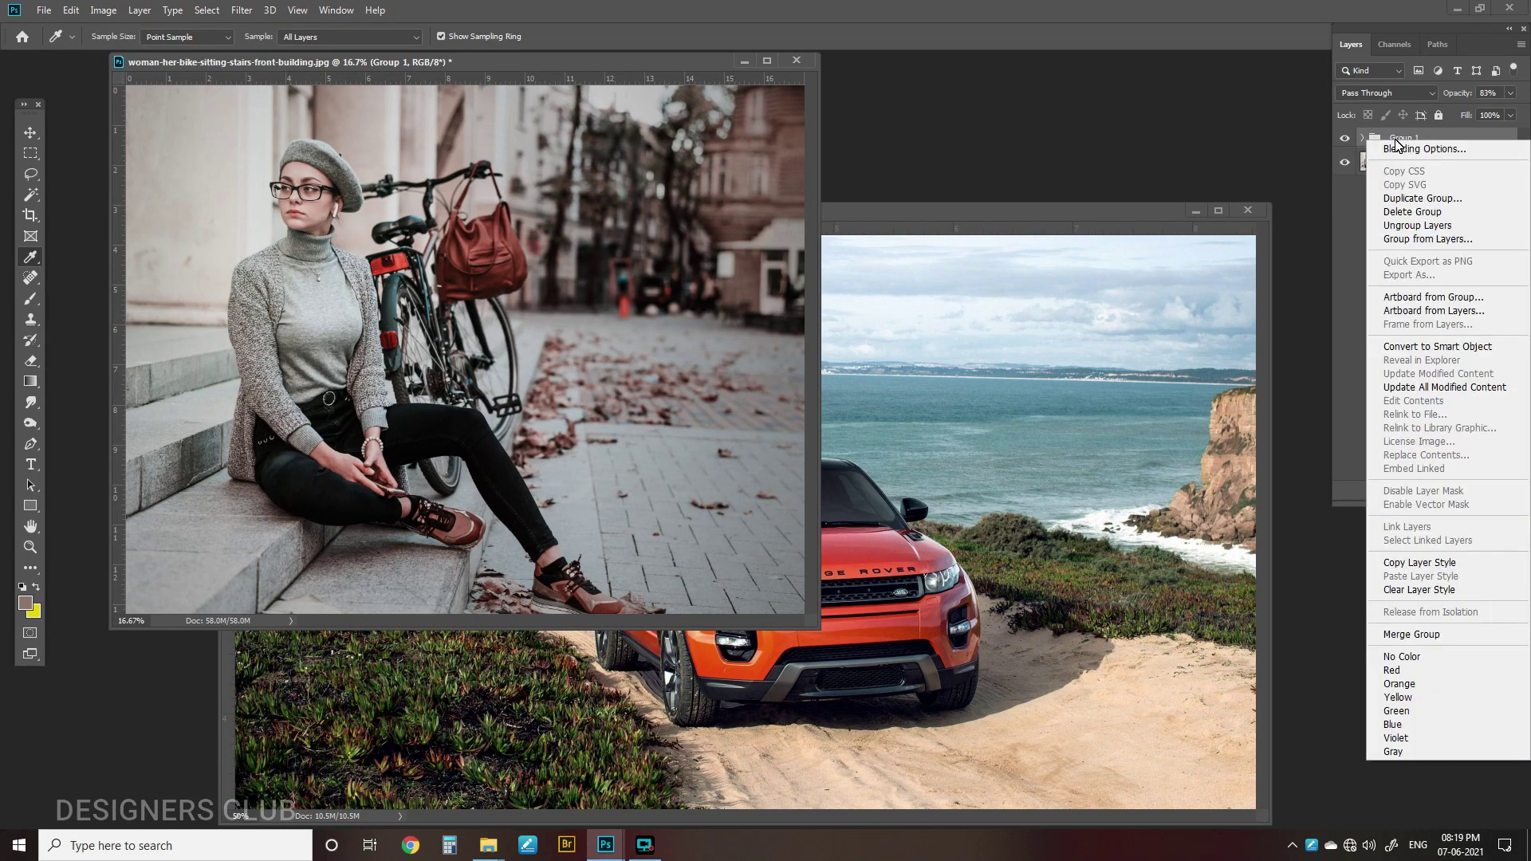
key("Escape")
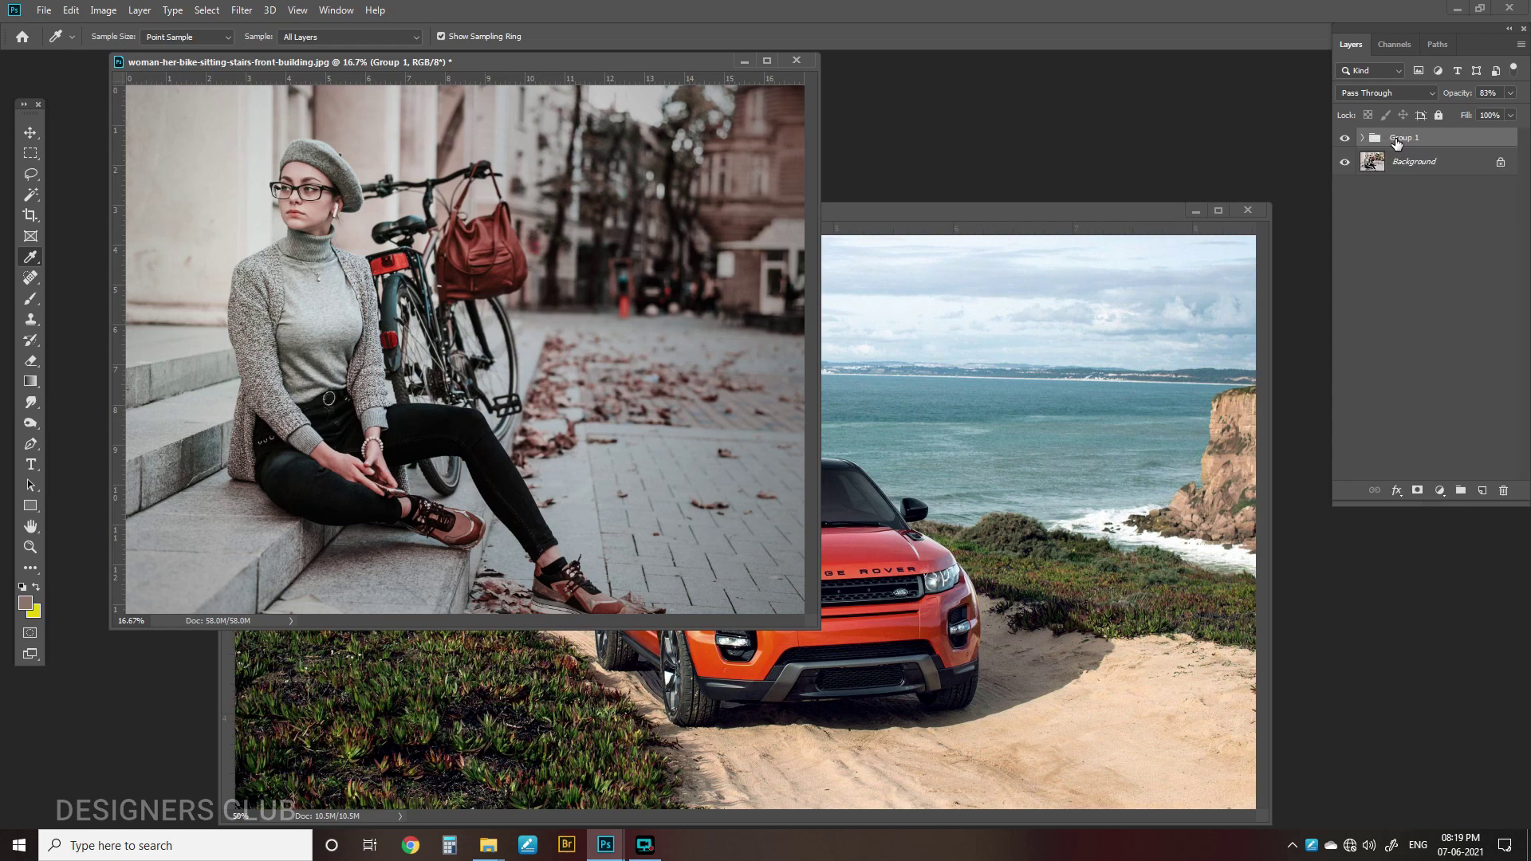
left_click(950, 214)
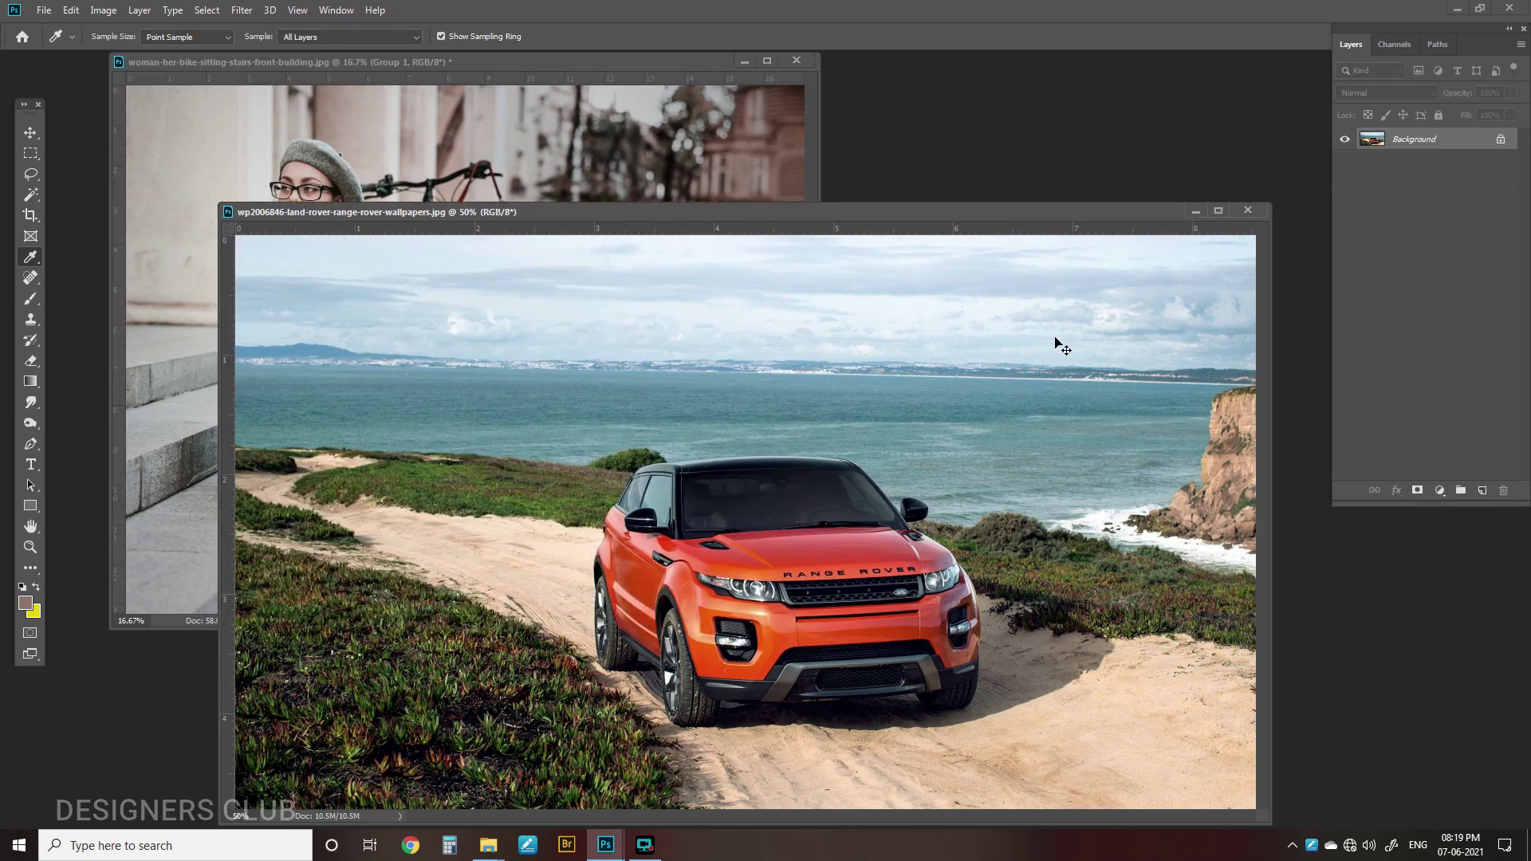
key("ctrl+v")
left_click_drag(963, 212, 1067, 101)
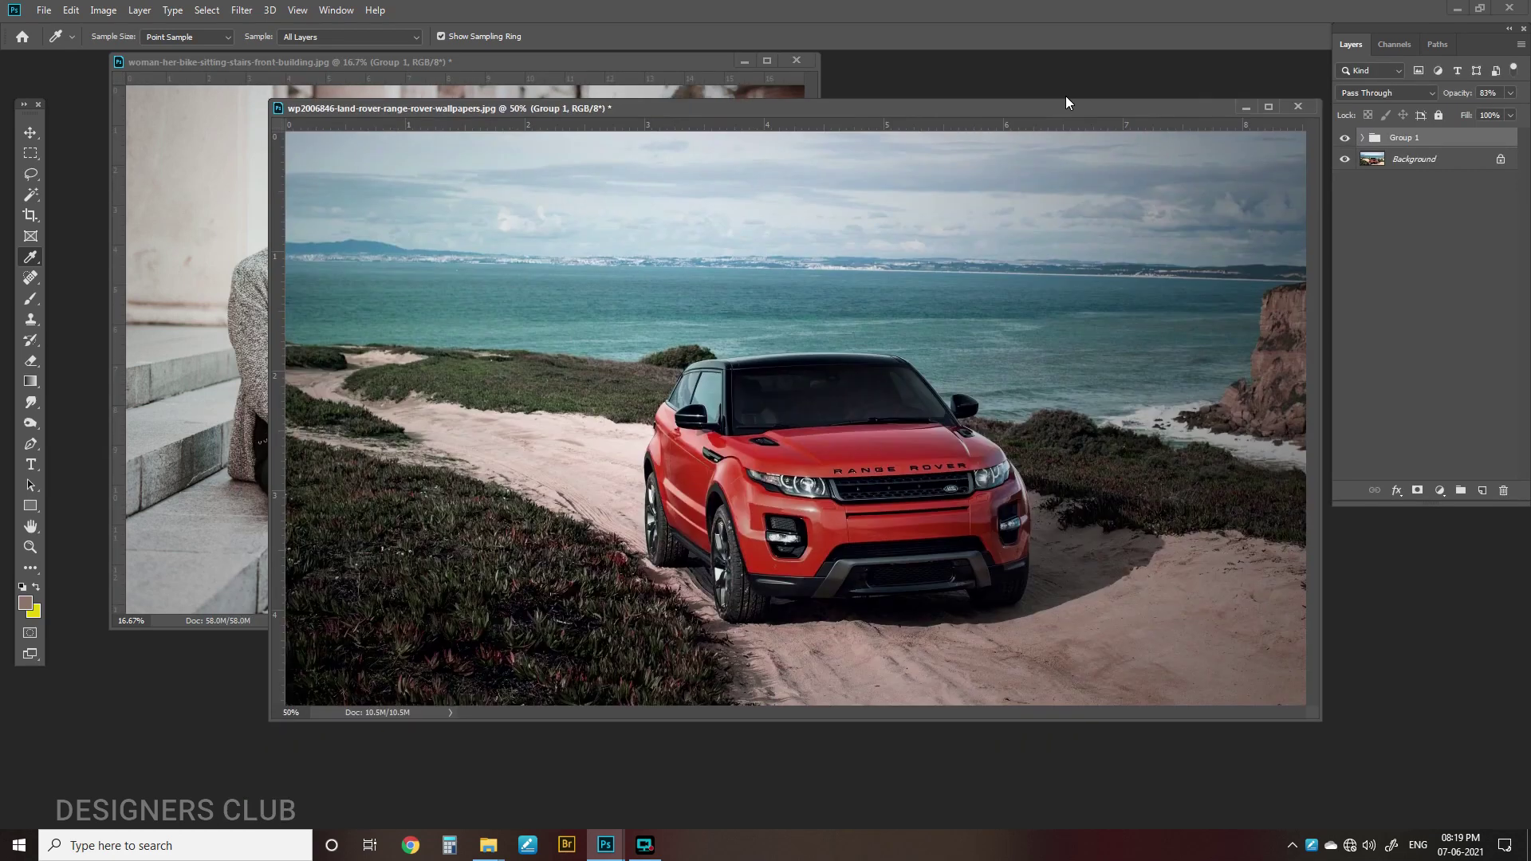
left_click(1345, 140)
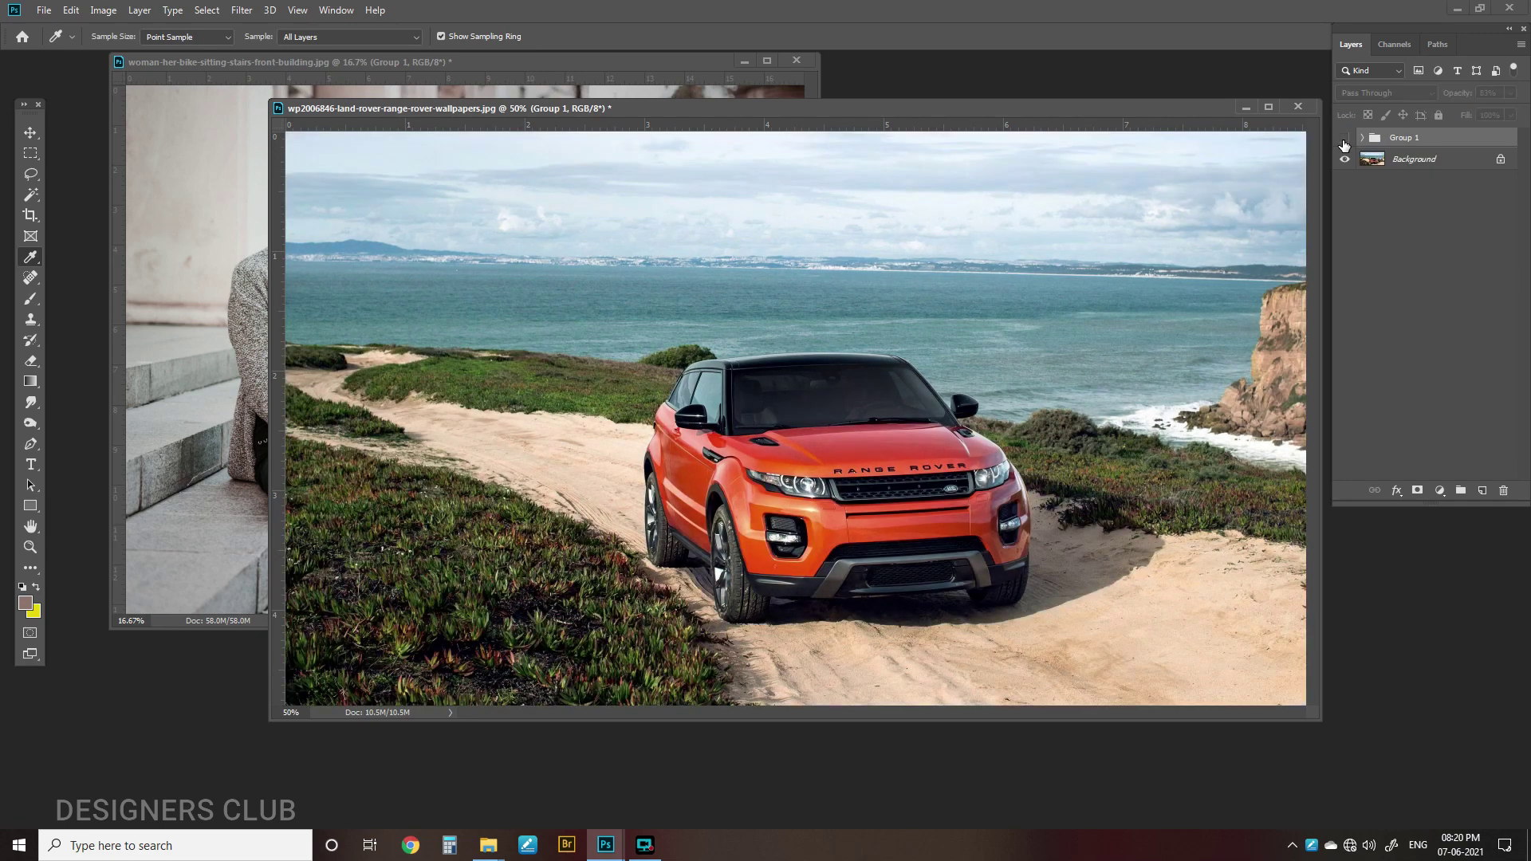
left_click(1345, 141)
left_click(1344, 140)
left_click(1345, 143)
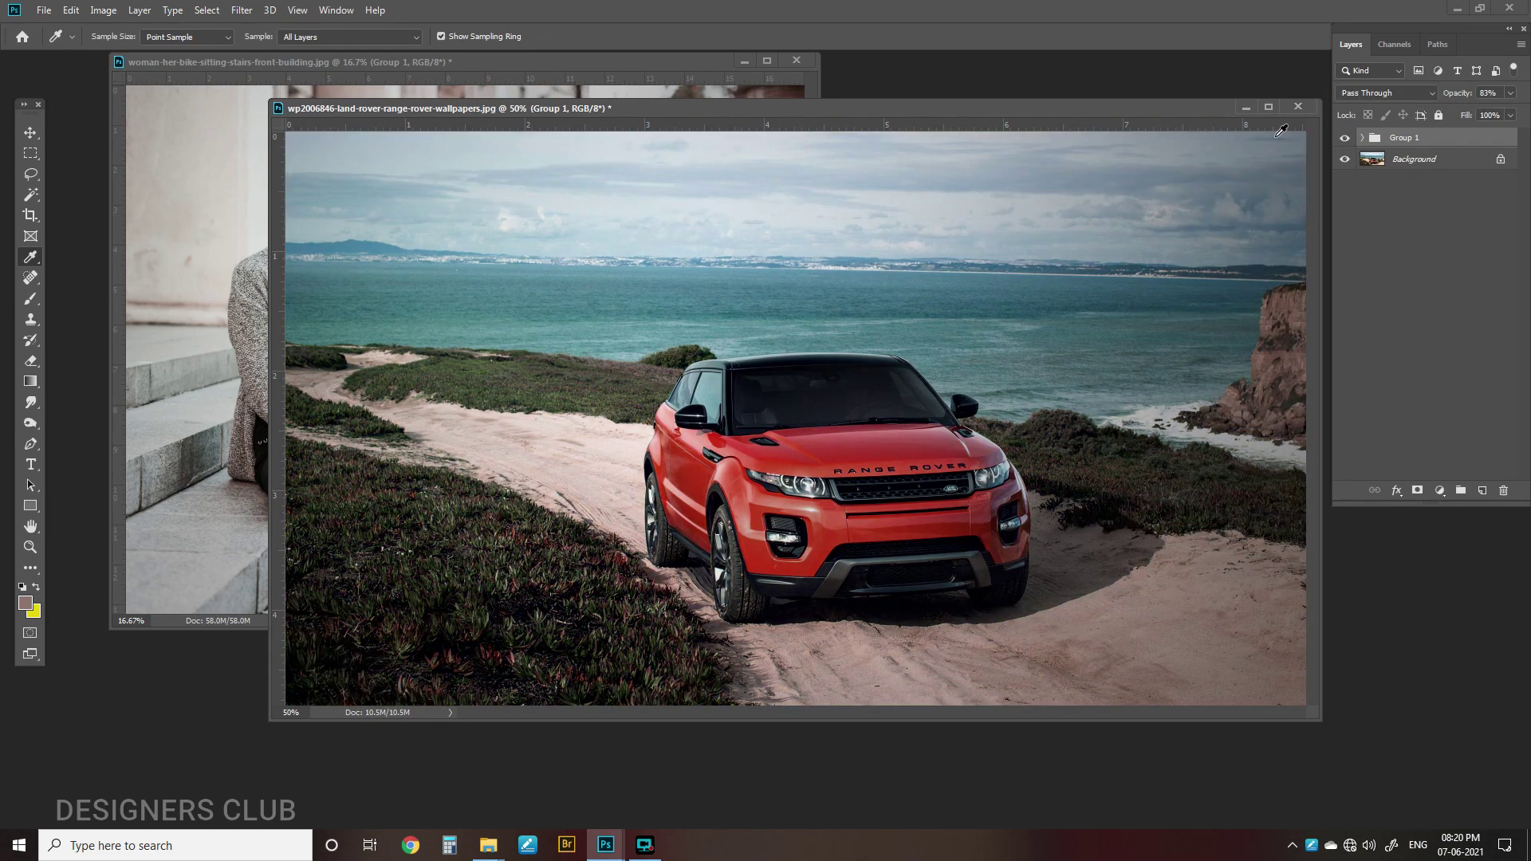
Arrange the portrait and the car photo side by side with the 2-up Vertical layout
left_click(322, 10)
mouse_move(359, 28)
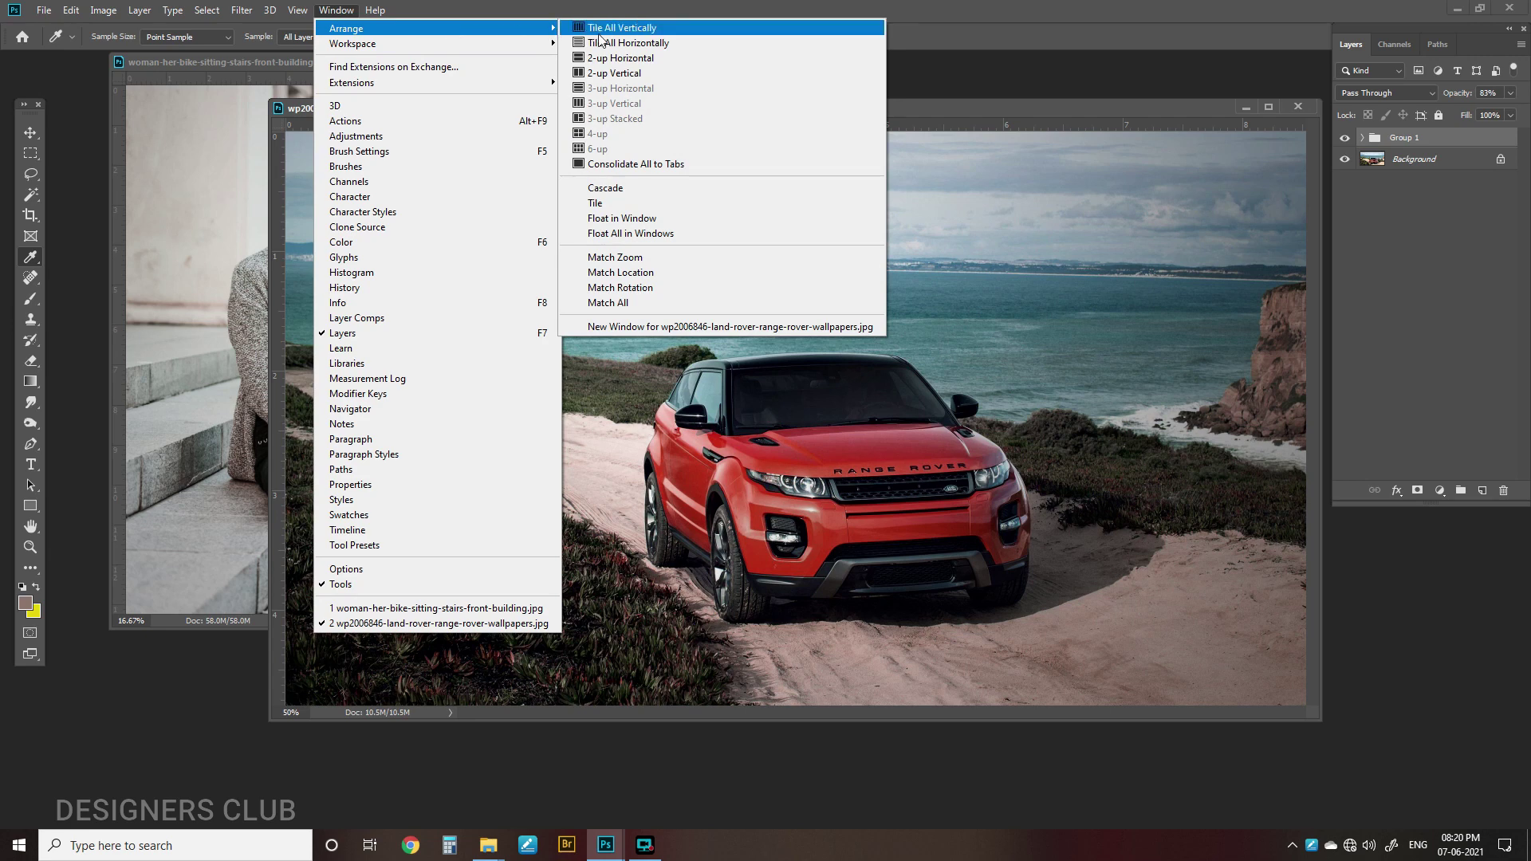
left_click(607, 74)
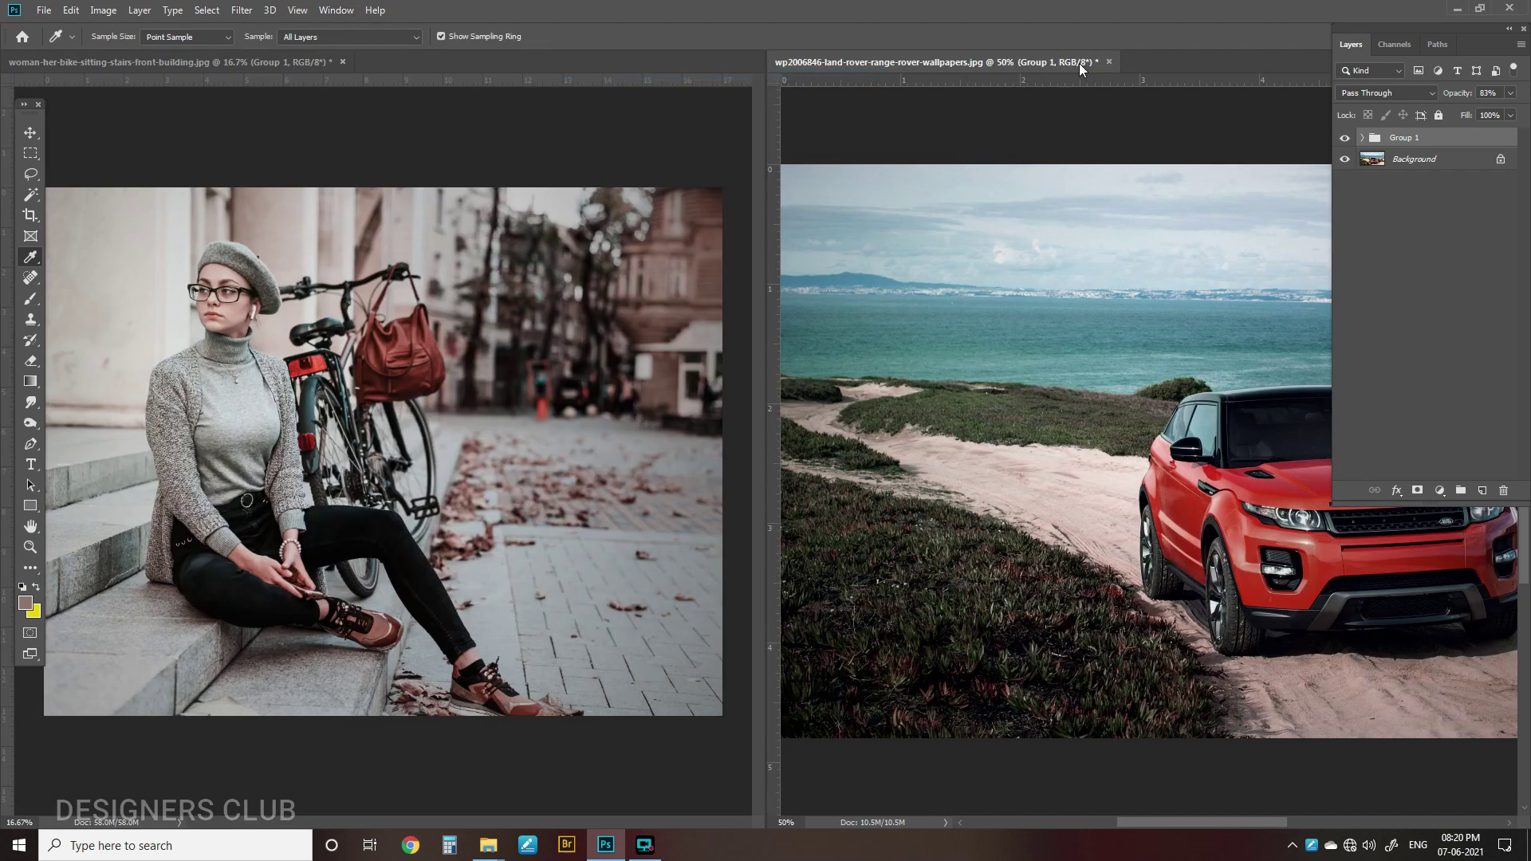
Compare both photos with and without the grading by hiding and reshowing Group 1 in each document
left_click(1345, 138)
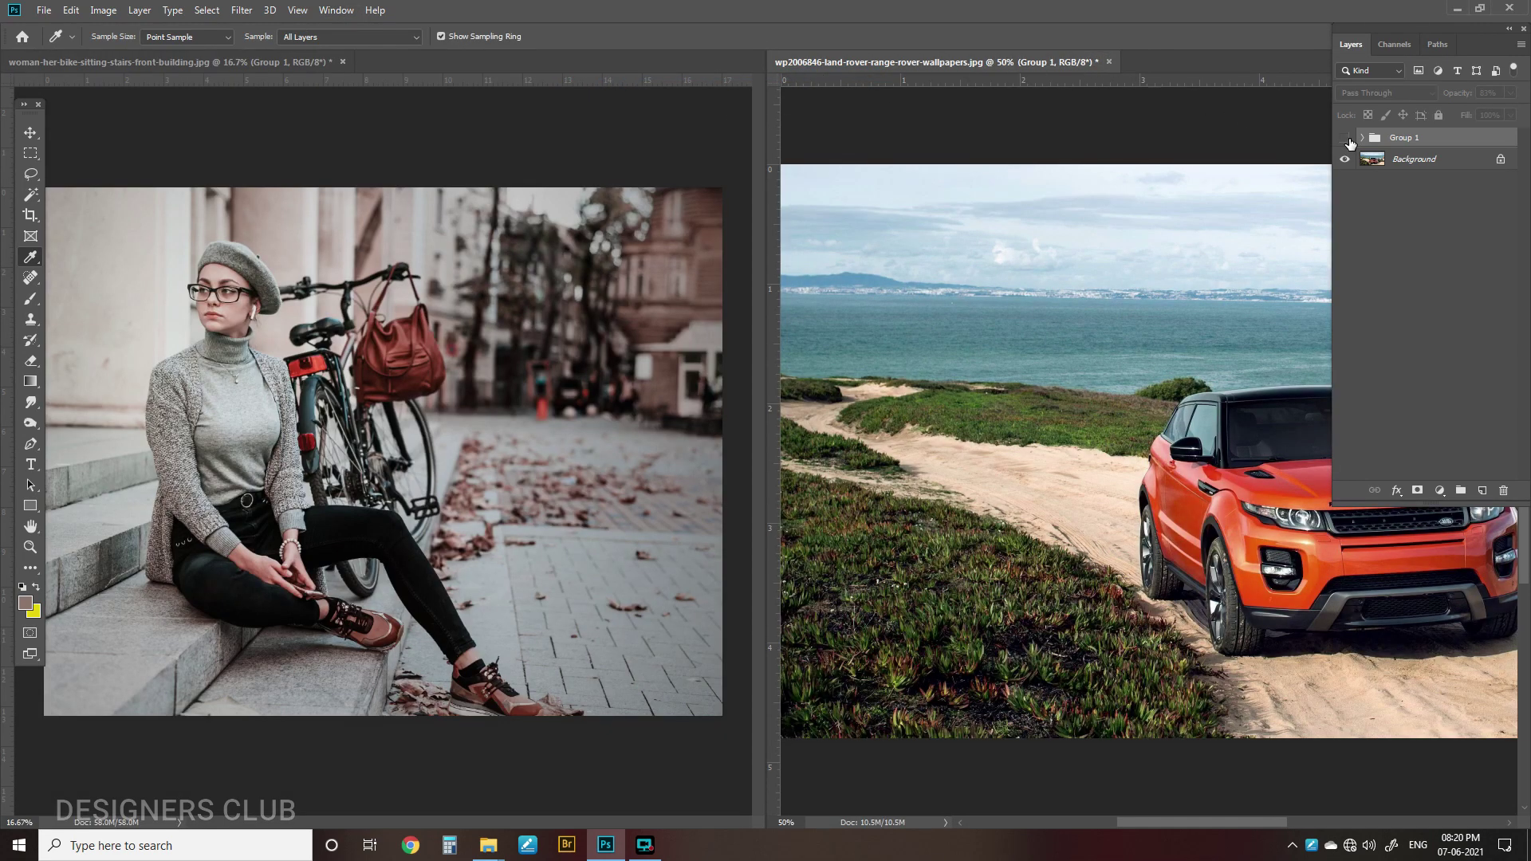
left_click(378, 62)
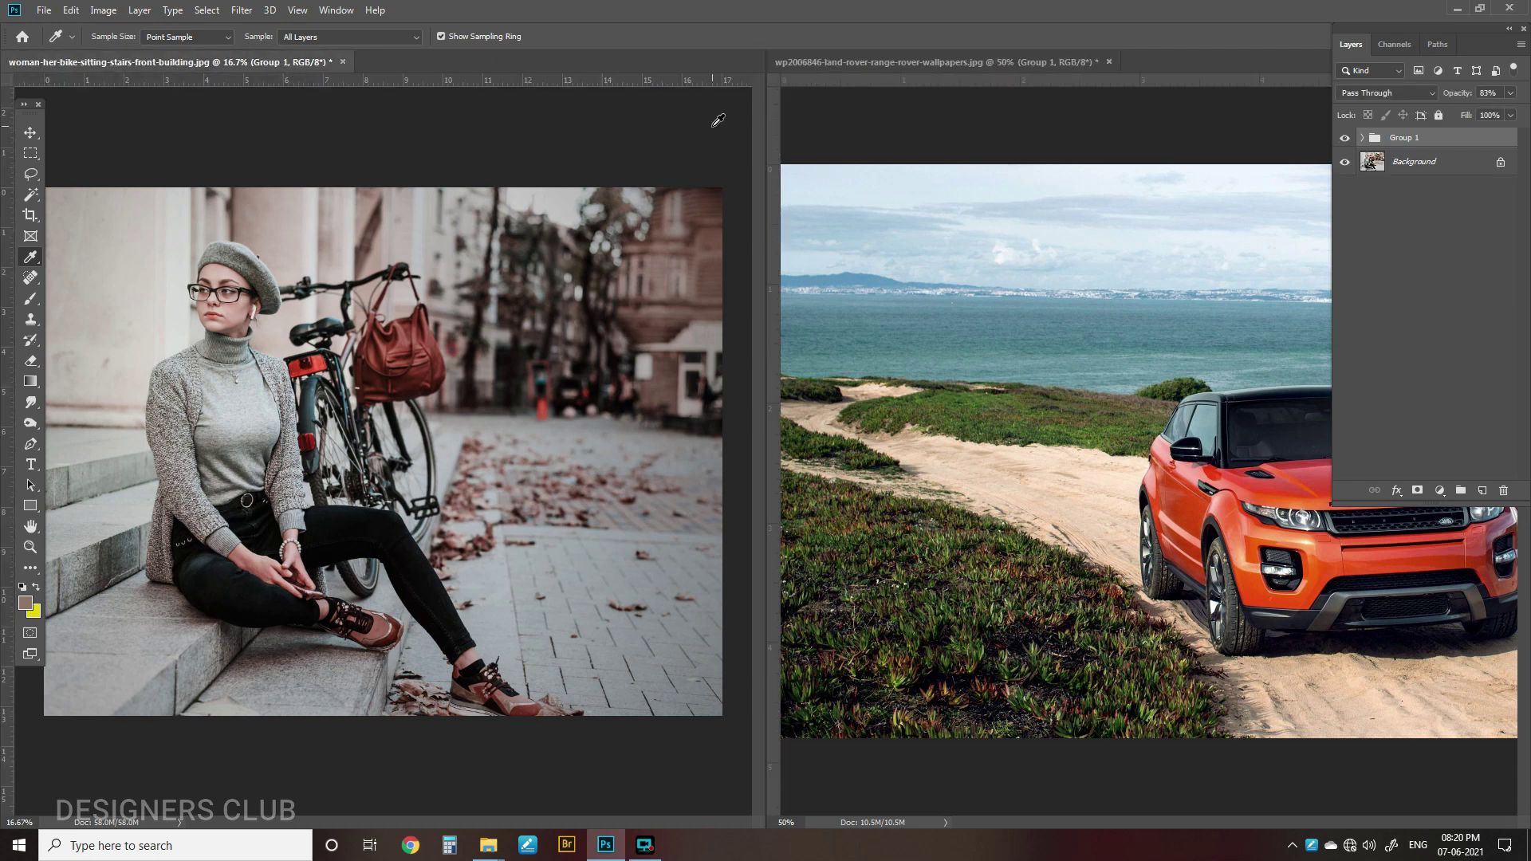
left_click(1345, 138)
key("ctrl+Tab")
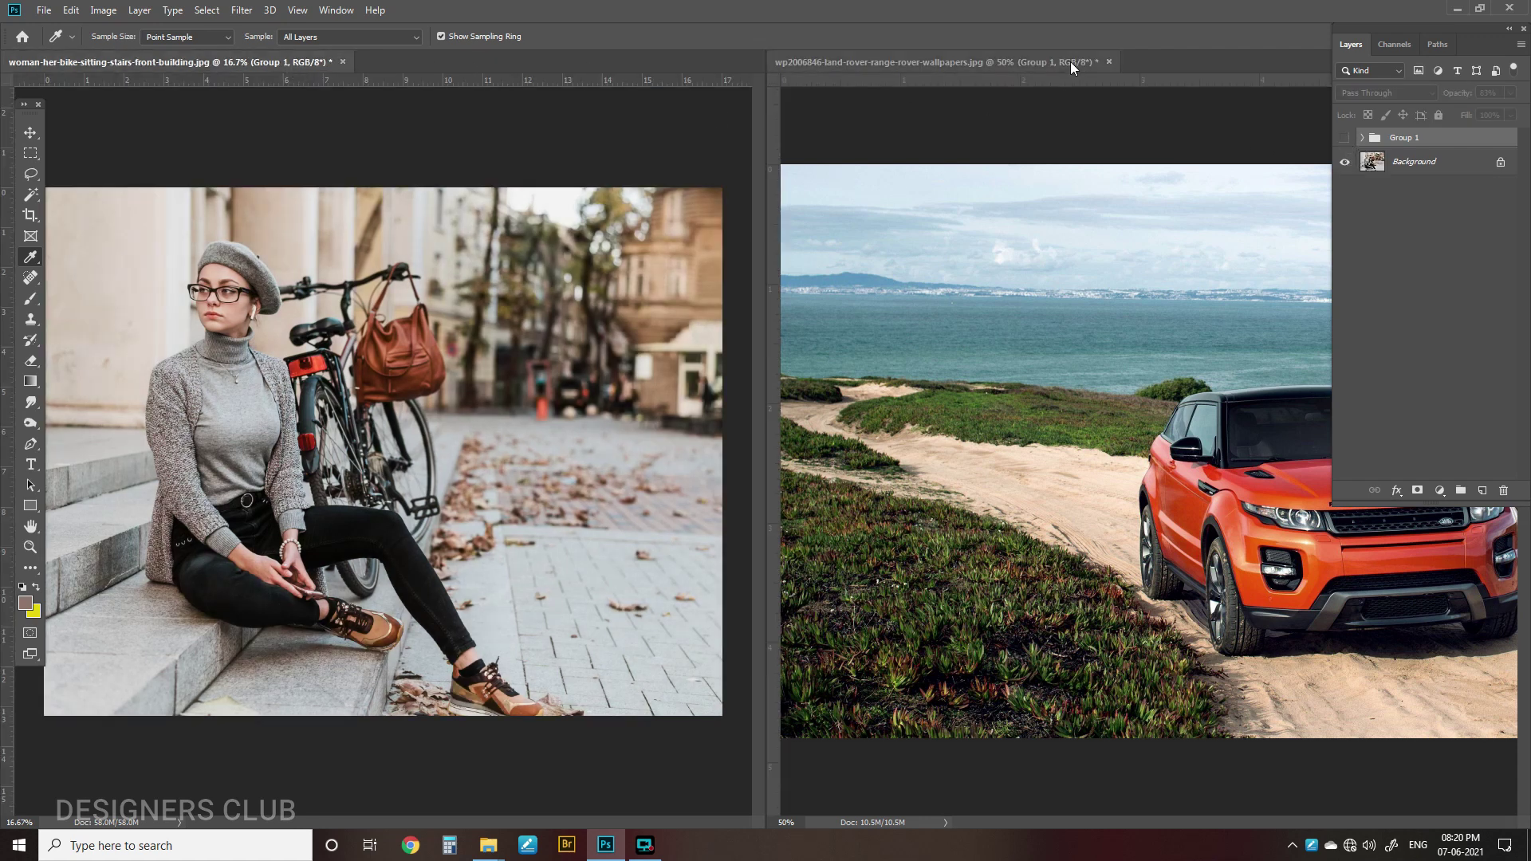
left_click(1345, 139)
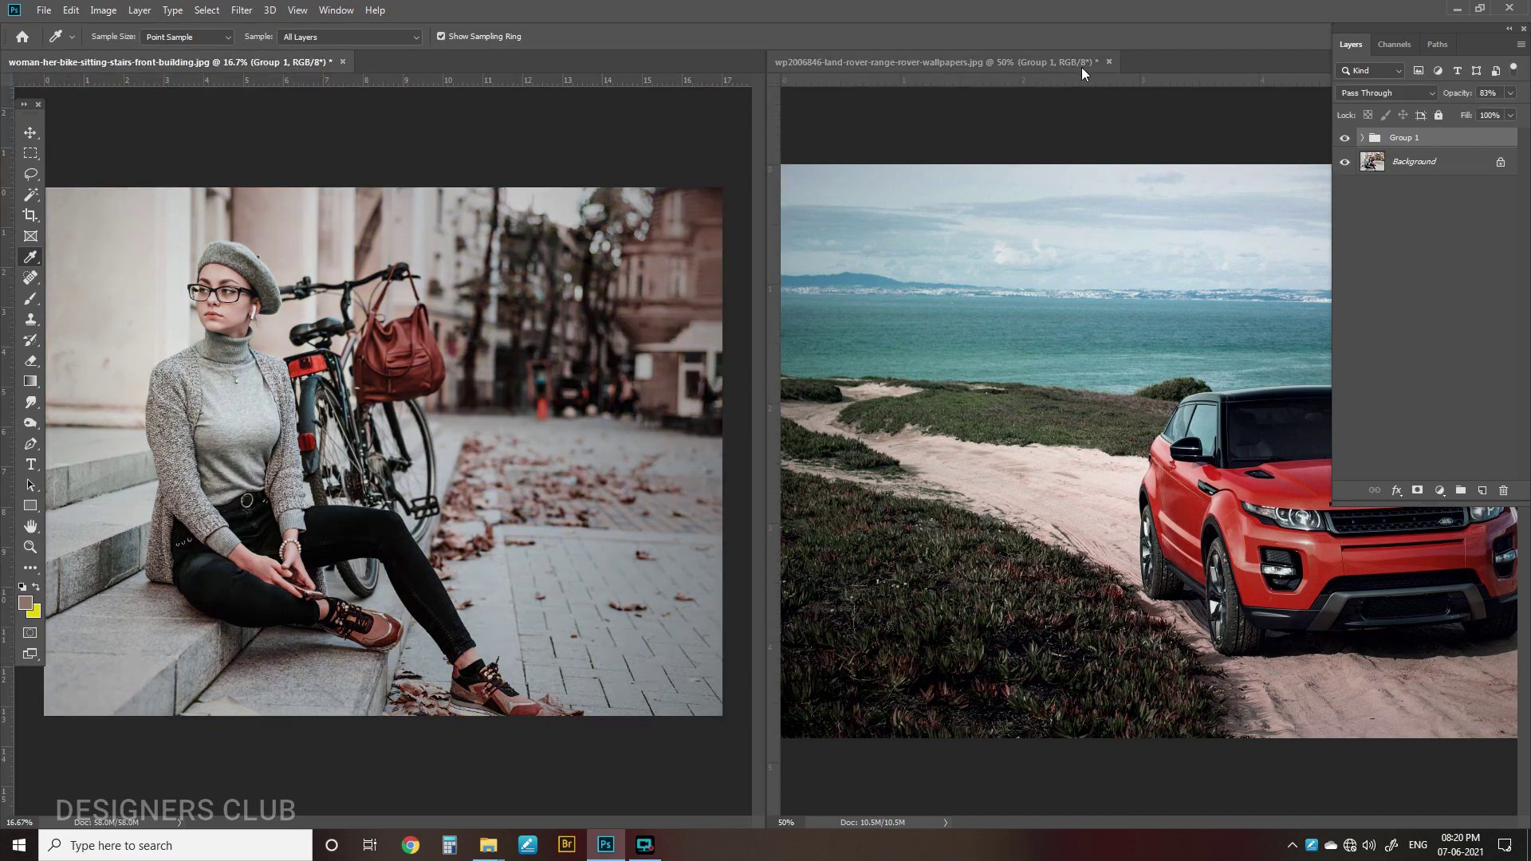
Undock the car photo and close it without saving, and undock the portrait into its own floating window
left_click_drag(1082, 67, 937, 199)
left_click(1082, 184)
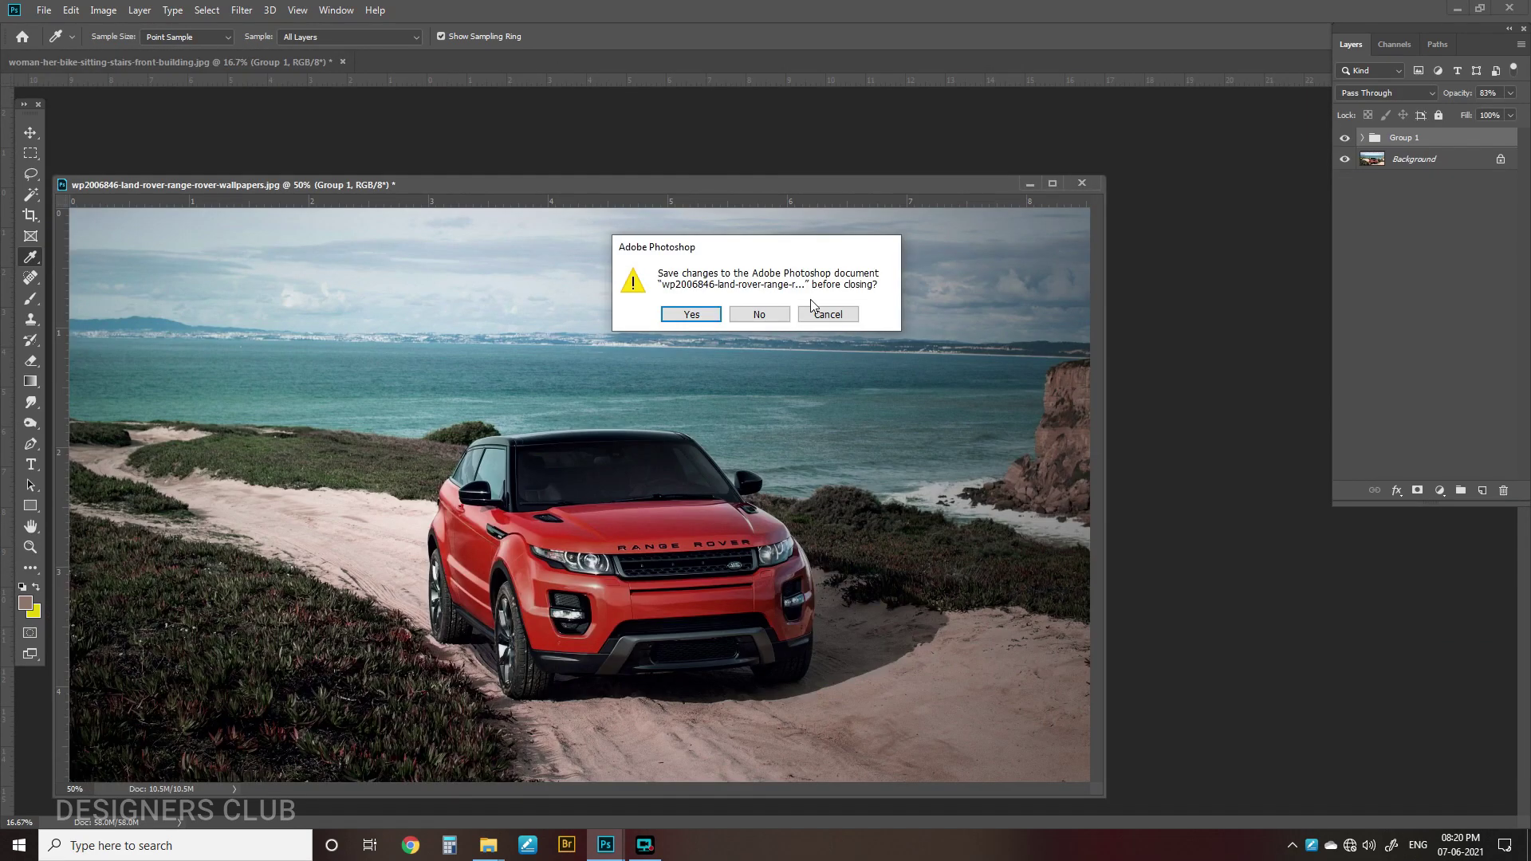
left_click(761, 318)
left_click_drag(281, 62, 363, 167)
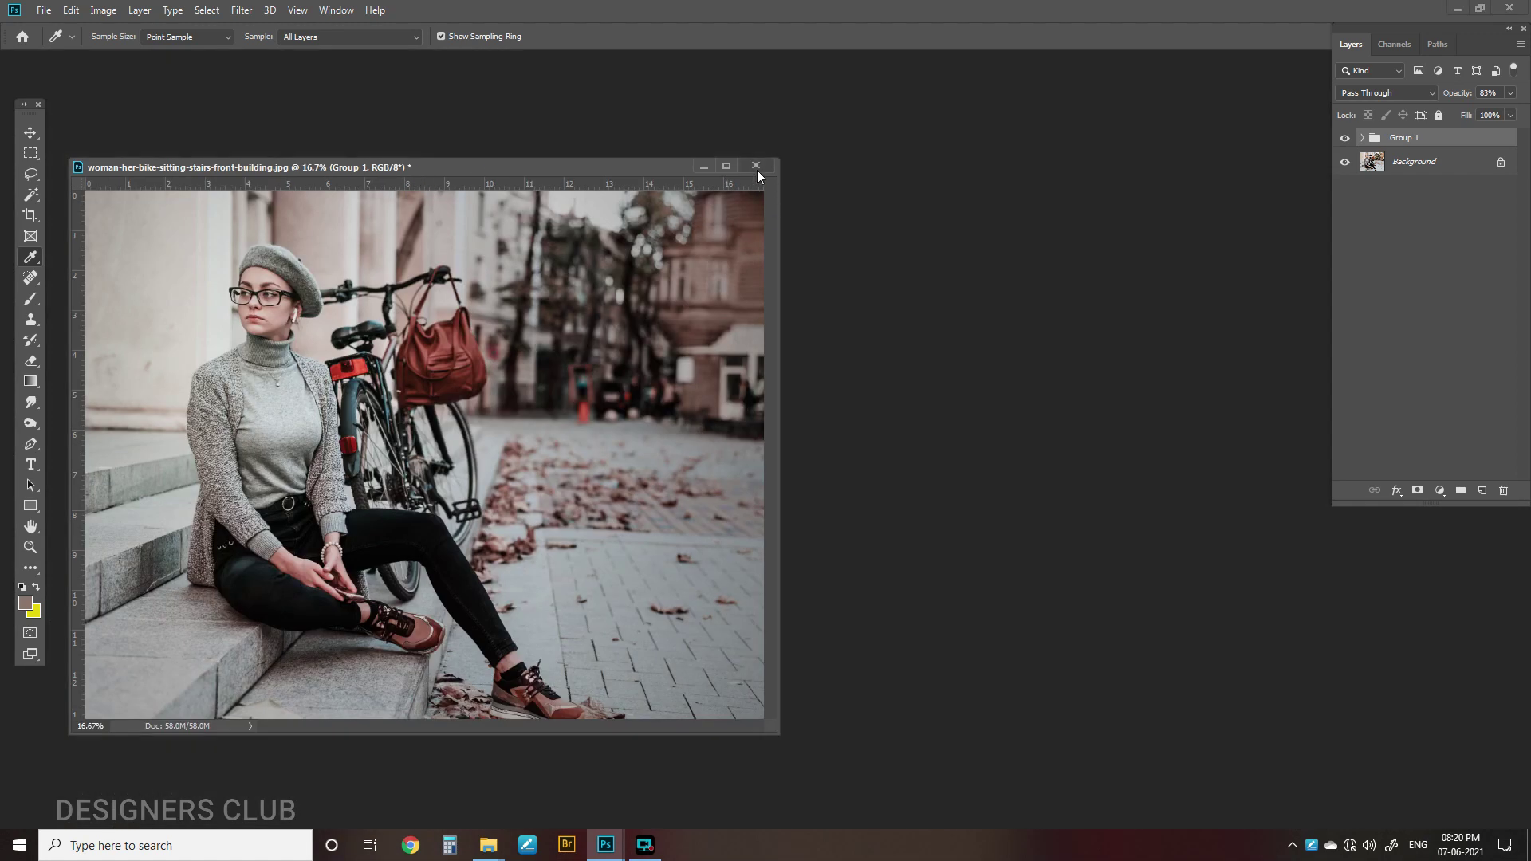